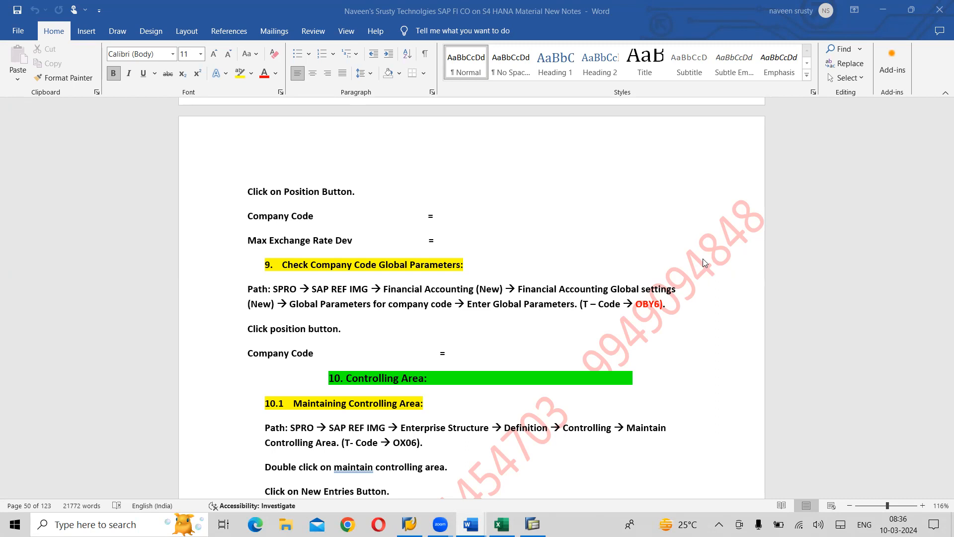
# - Switch to the company code settings workbook in Excel and colour the Exchange Rate Deviation and Check Co. Code Global Parameters entries red
pyautogui.hotkey('alt', 'Tab')
pyautogui.hotkey('alt', 'Tab')
pyautogui.hotkey('alt', 'Tab')
pyautogui.hotkey('alt', 'Tab')
pyautogui.hotkey('alt', 'Tab')
pyautogui.click(703, 258)
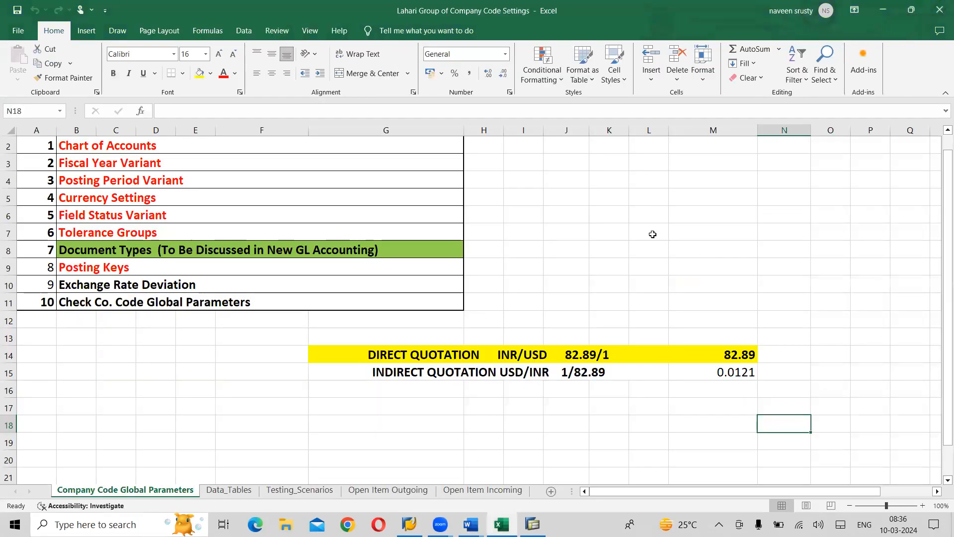
pyautogui.click(182, 289)
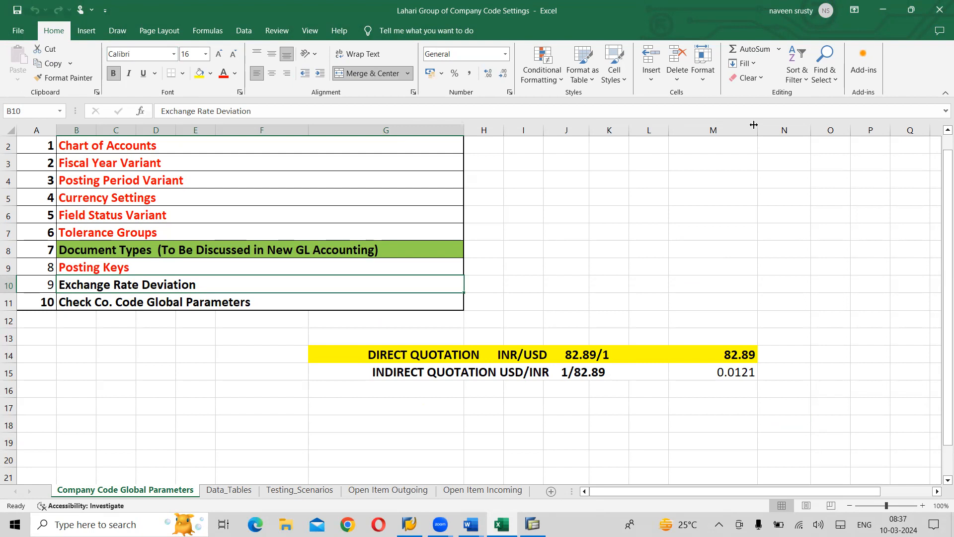
pyautogui.hotkey('alt', 'Tab')
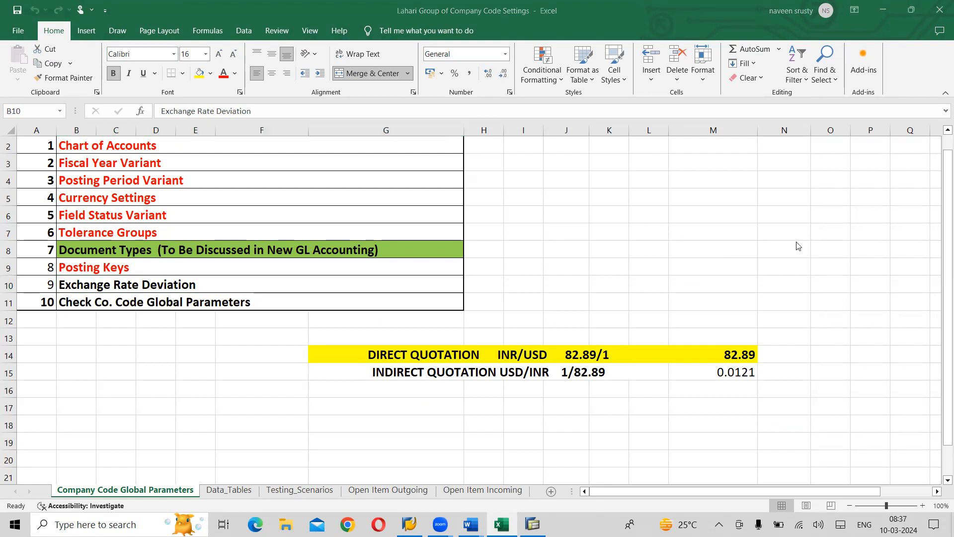
pyautogui.hotkey('alt', 'Tab')
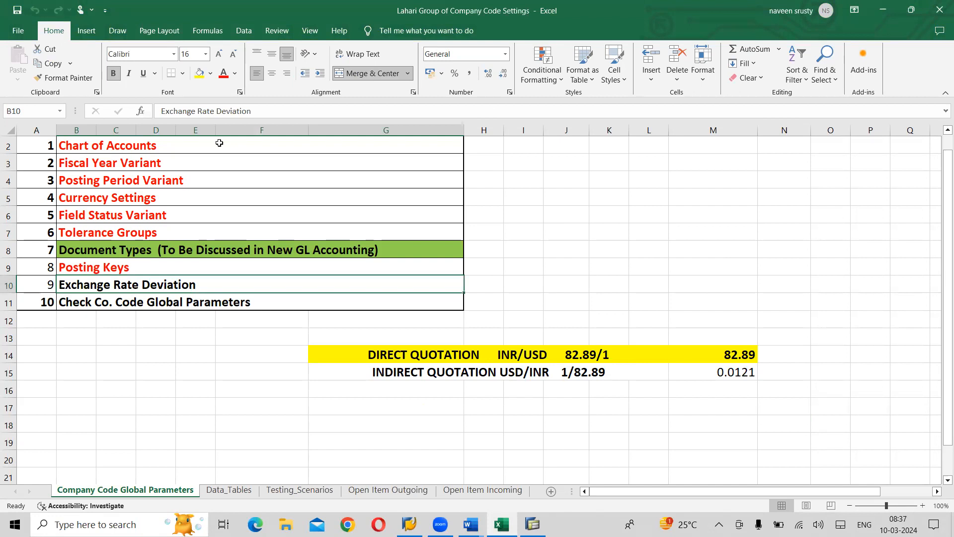
pyautogui.click(224, 75)
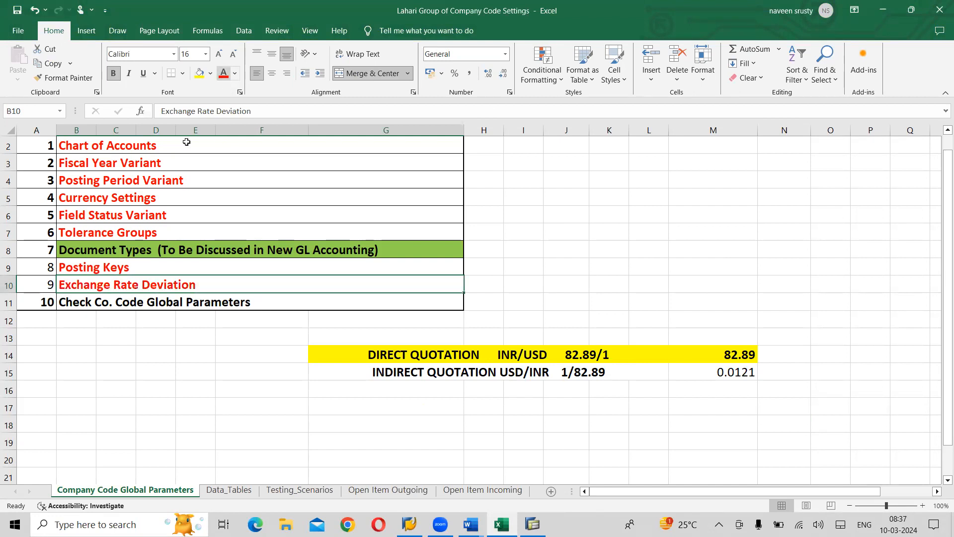
pyautogui.click(119, 302)
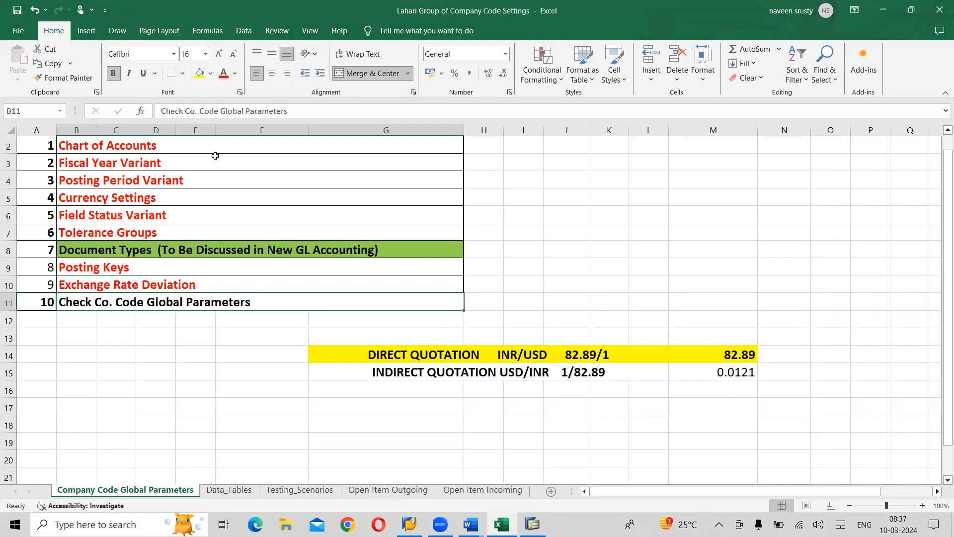
pyautogui.click(225, 75)
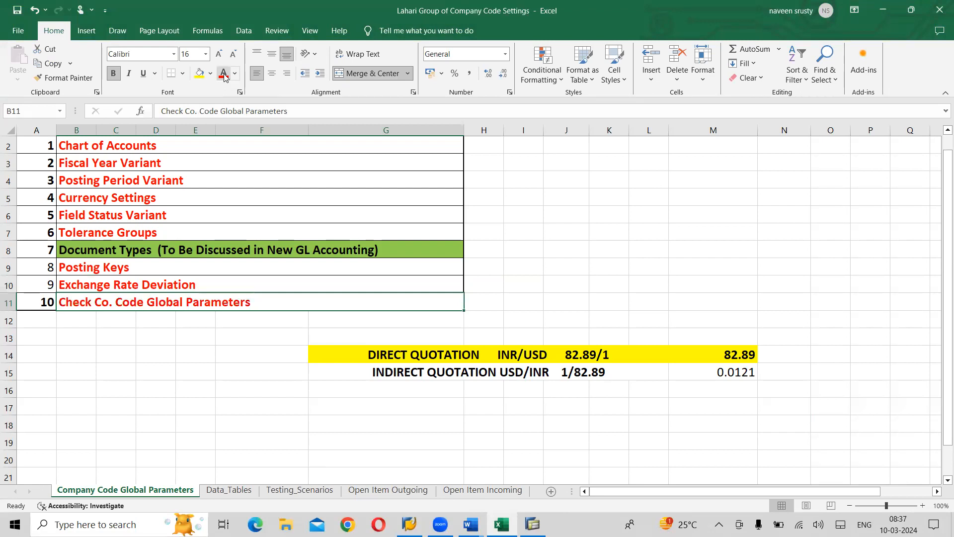
# - Switch to the LAHARI FICO ENTERPRISE STRUCTURE document in Word and make the "New GL Accounting:" heading bold
pyautogui.hotkey('alt', 'Tab')
pyautogui.hotkey('alt', 'Tab')
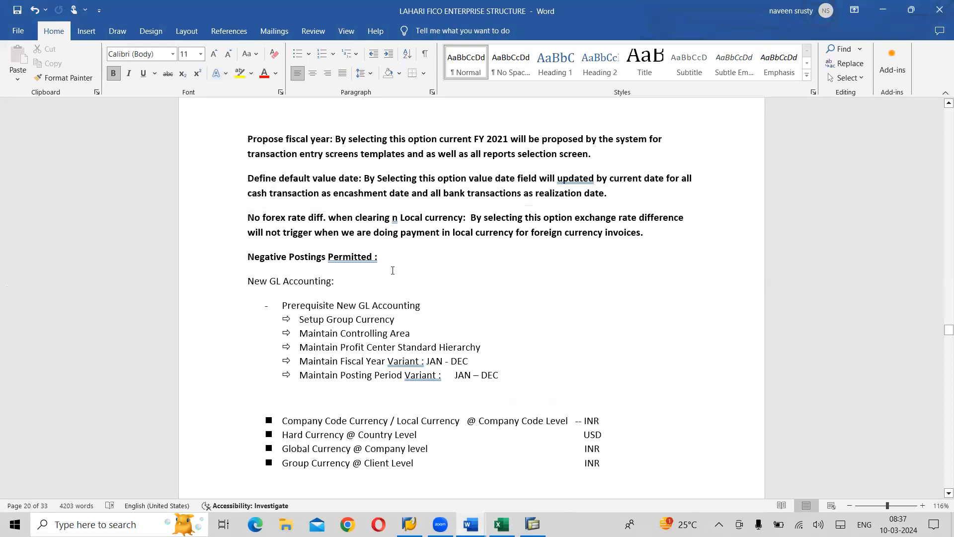
pyautogui.moveTo(340, 281); pyautogui.dragTo(258, 285)
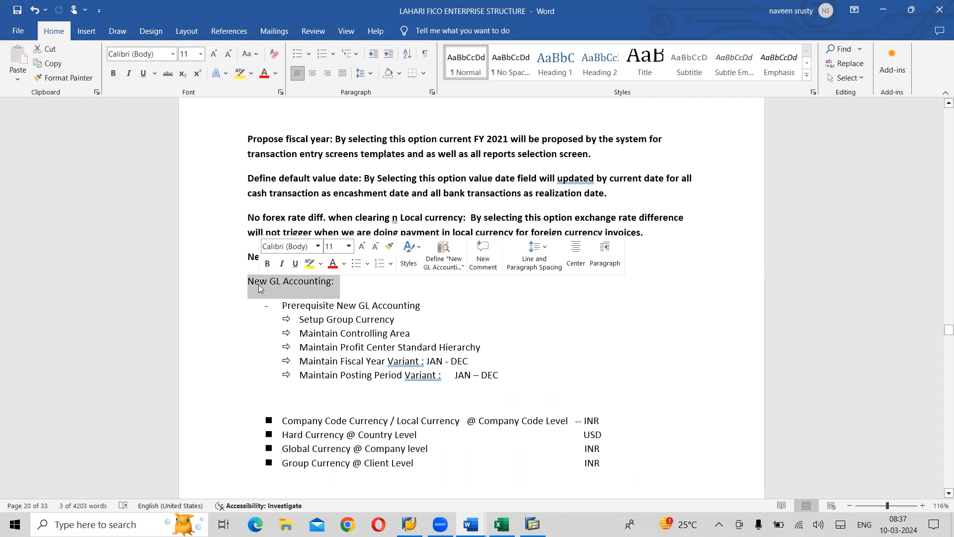
pyautogui.hotkey('ctrl', 'b')
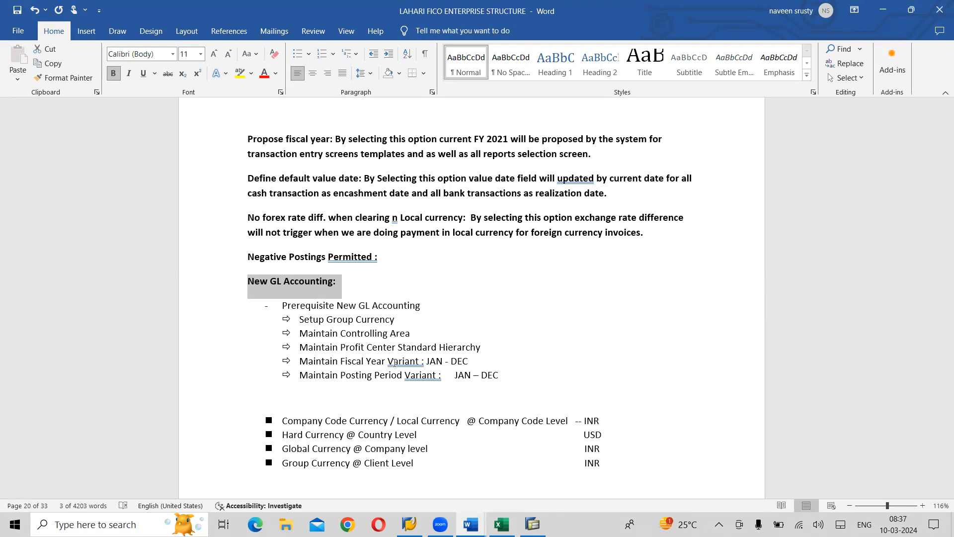
pyautogui.click(472, 359)
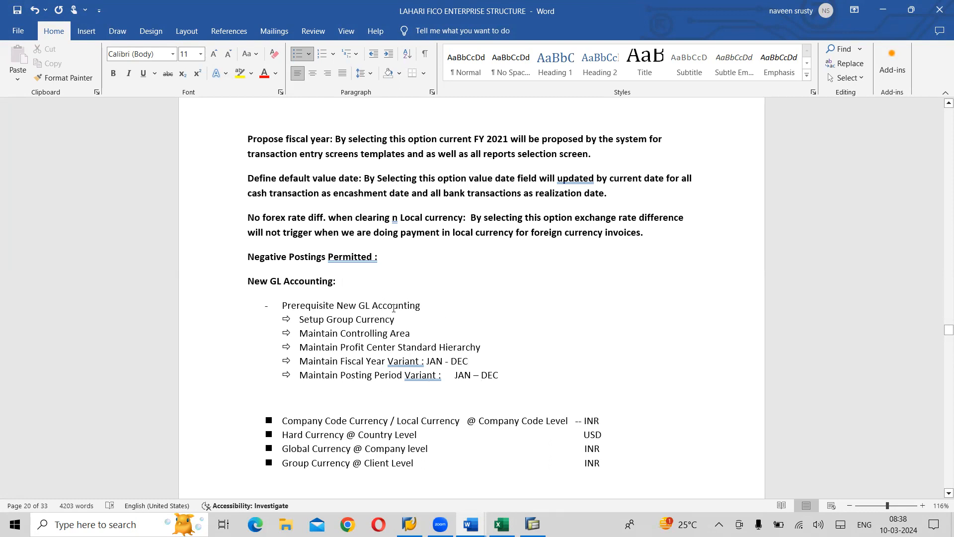
pyautogui.click(348, 278)
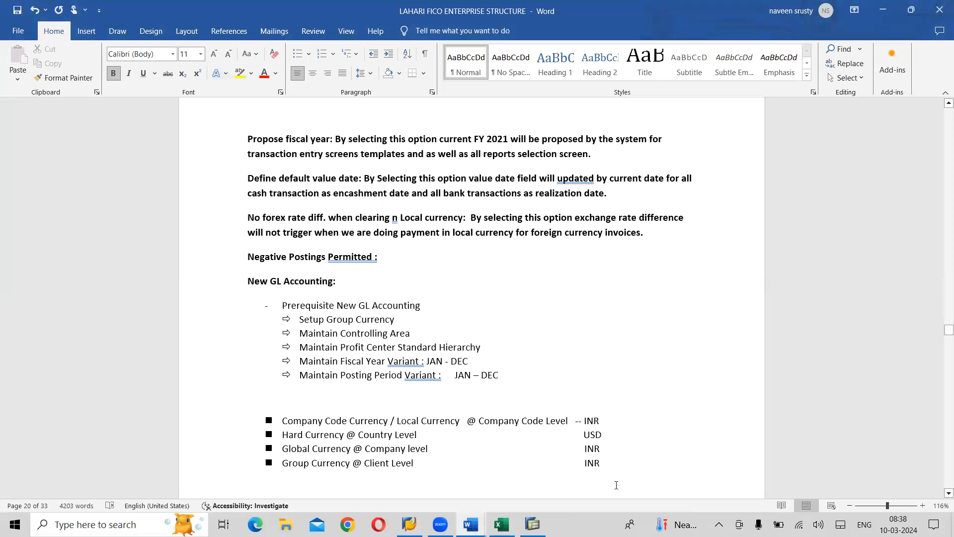
# - Delete the four bulleted currency-level lines below the New GL Accounting prerequisites, including the leftover empty bullet
pyautogui.moveTo(610, 470); pyautogui.dragTo(264, 422)
pyautogui.press('Delete')
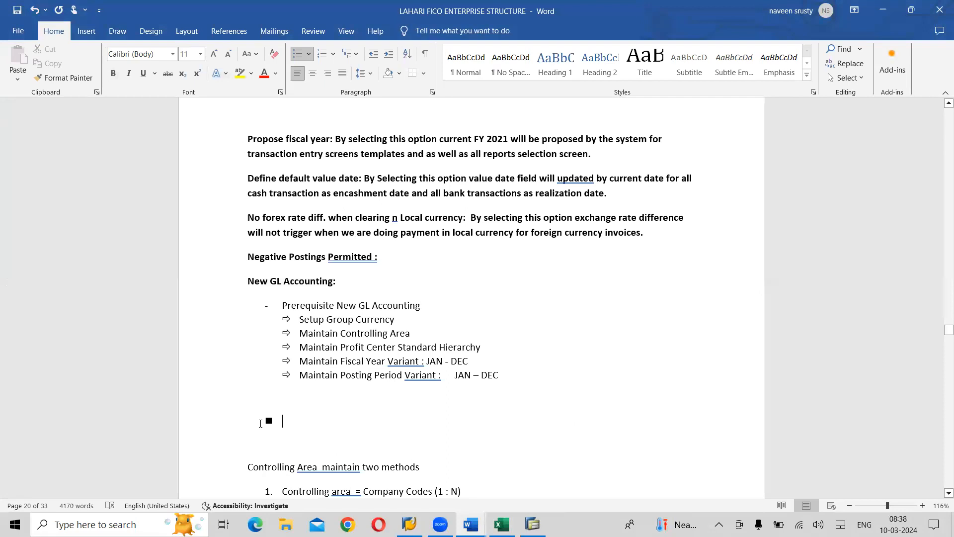
pyautogui.press('BackSpace')
pyautogui.press('BackSpace')
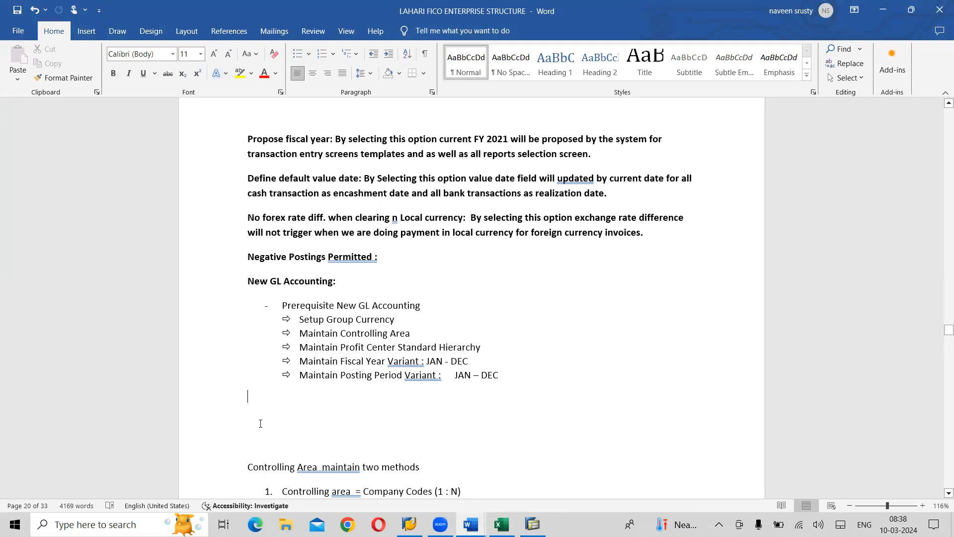
# - Add the bold heading "Maintain Group Currency" on a new line below the prerequisites list
pyautogui.press('Return')
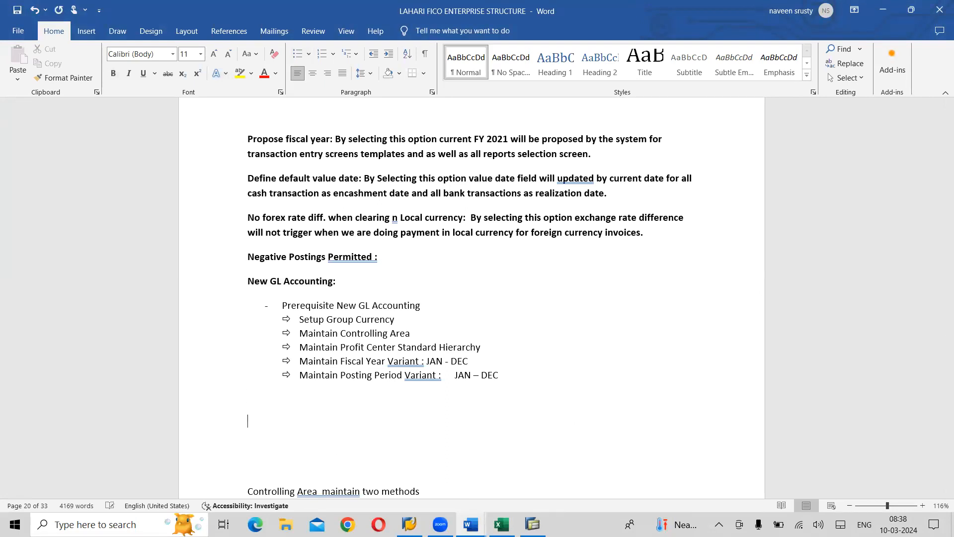
pyautogui.write('Maintain Group Currency')
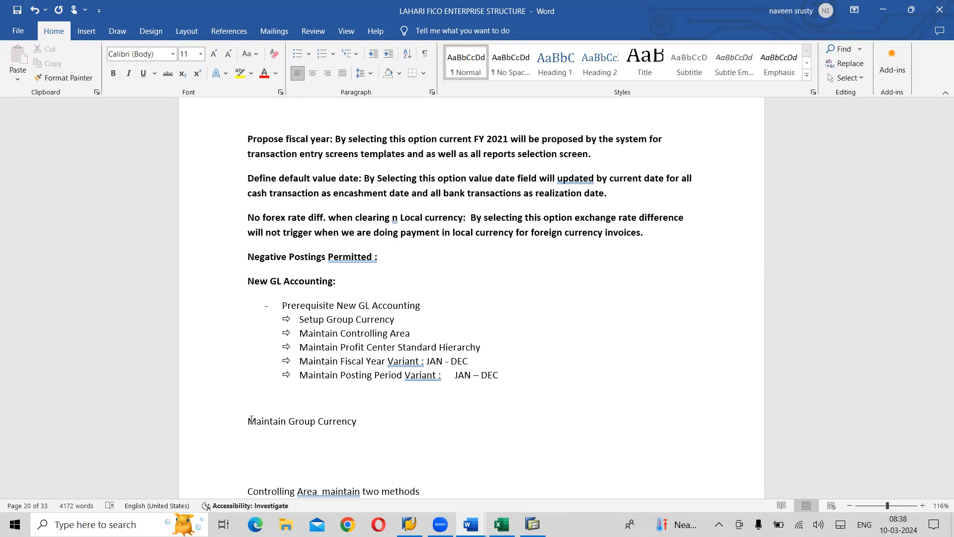
pyautogui.moveTo(359, 423); pyautogui.dragTo(250, 422)
pyautogui.hotkey('ctrl', 'b')
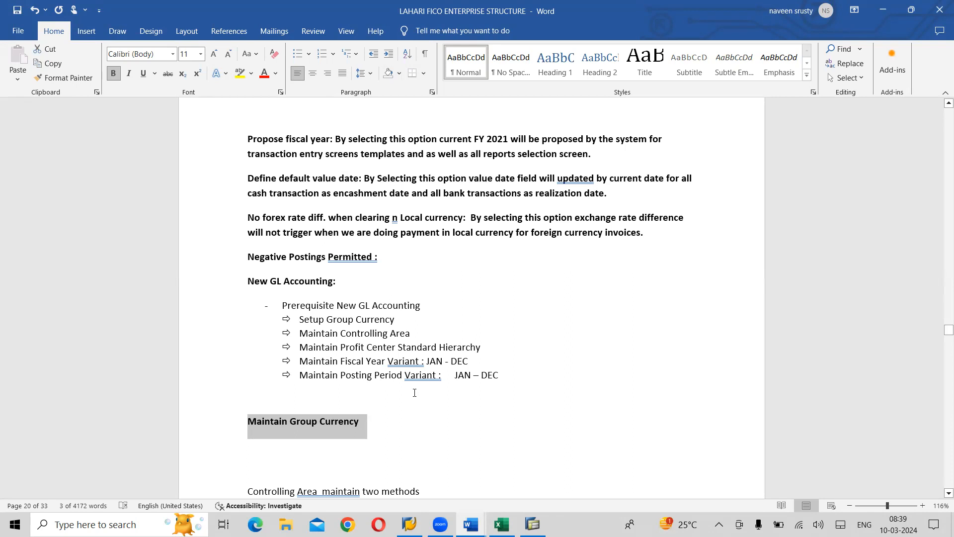
# - Look up the transaction code under "How to change the group Currency" in the SAP FI CO on S4 HANA material notes
pyautogui.hotkey('alt', 'Tab')
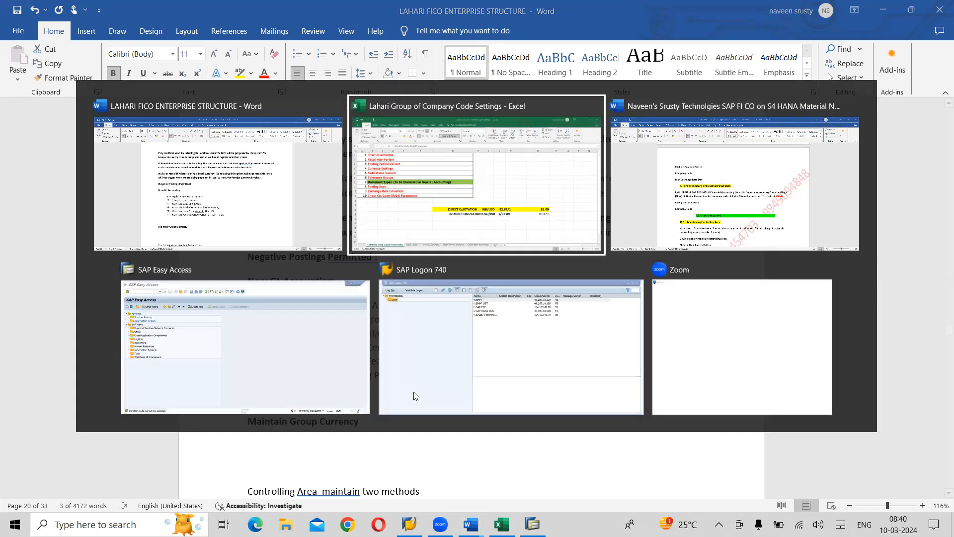
pyautogui.hotkey('alt', 'Tab')
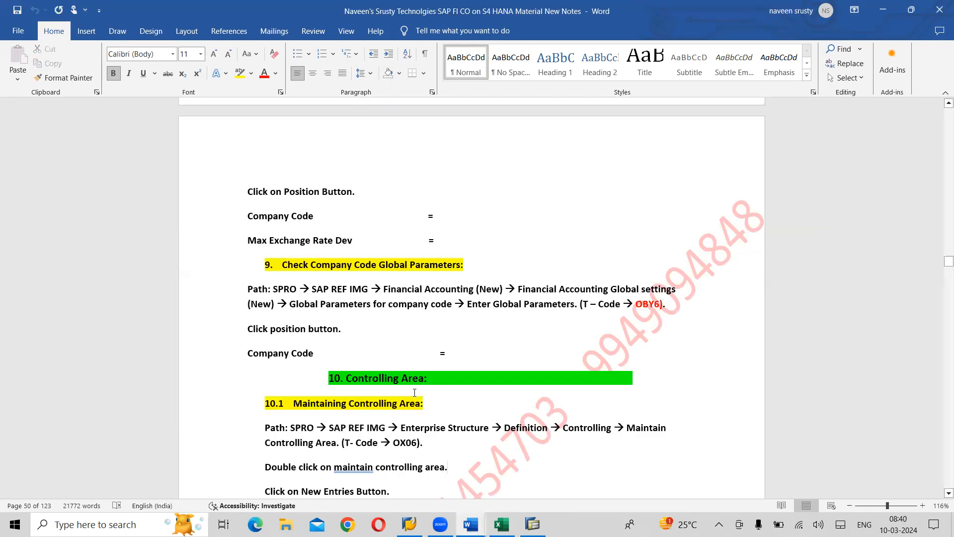
pyautogui.scroll(-7, 415, 393)
pyautogui.scroll(-3, 415, 392)
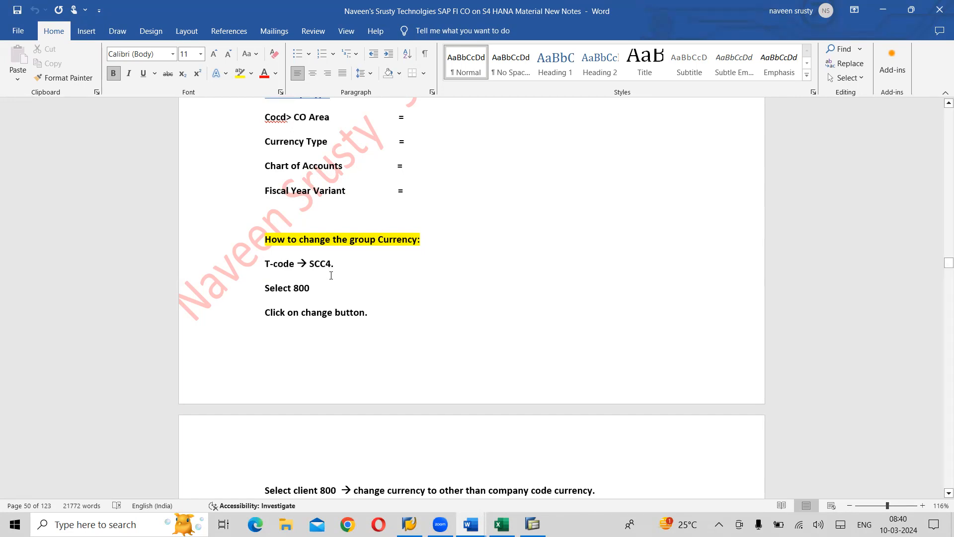
pyautogui.moveTo(328, 263); pyautogui.dragTo(266, 267)
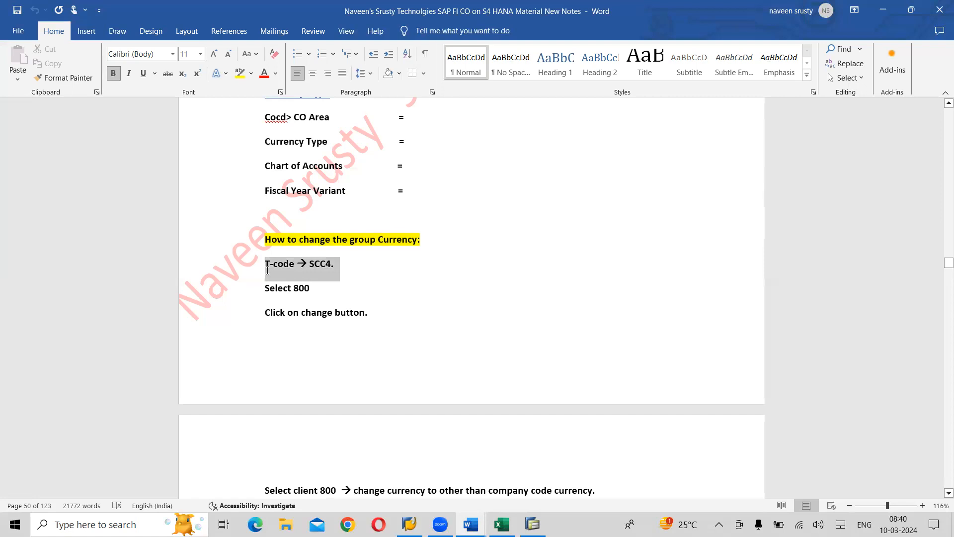
pyautogui.click(366, 269)
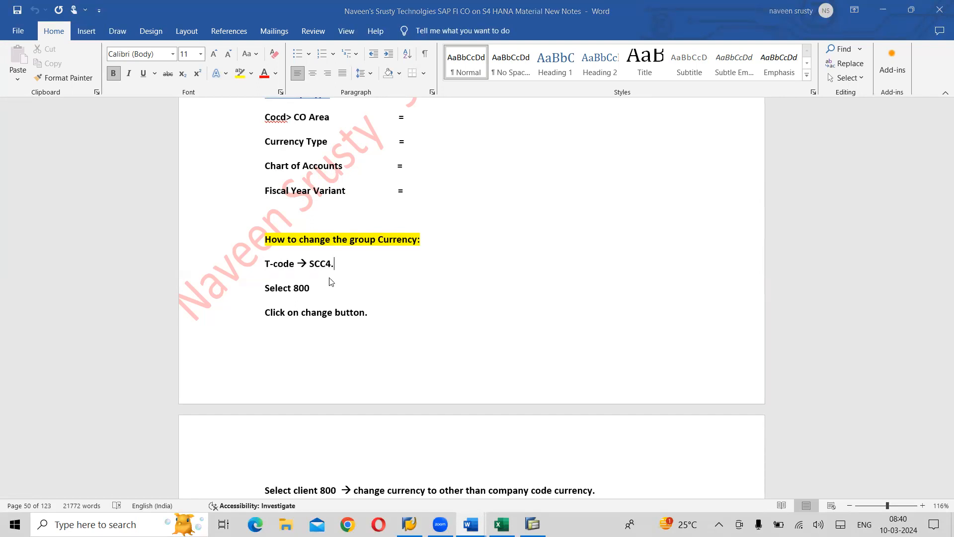
# - Switch to the SAP Easy Access session and run transaction scc4 to display the clients overview
pyautogui.hotkey('alt', 'Tab')
pyautogui.hotkey('alt', 'Tab')
pyautogui.hotkey('alt', 'Tab')
pyautogui.hotkey('alt', 'Tab')
pyautogui.hotkey('alt', 'shift', 'Tab')
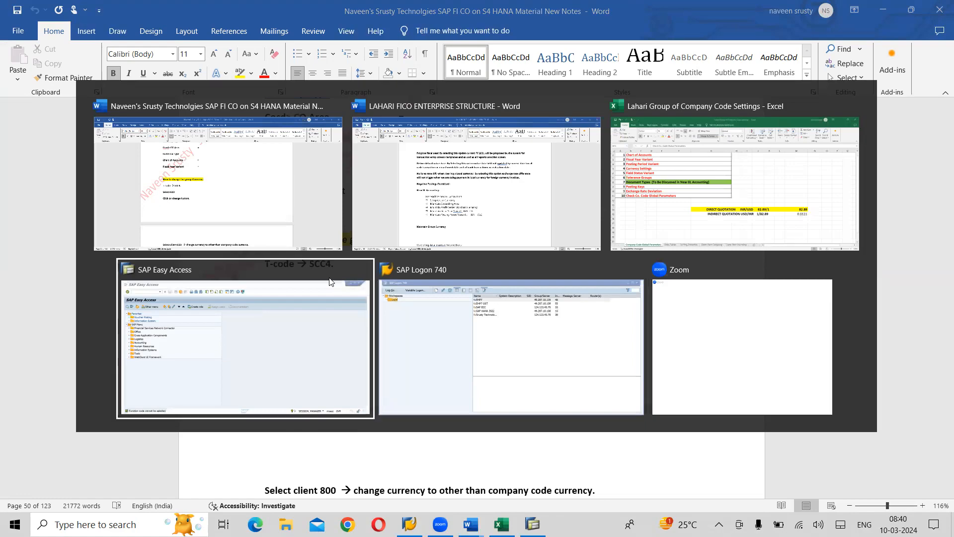
pyautogui.write('s')
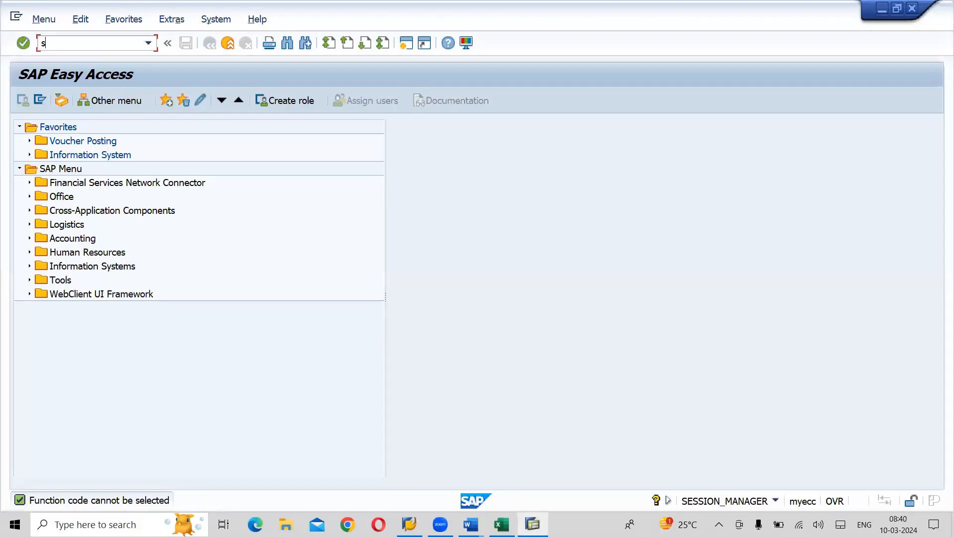
pyautogui.write('cc4')
pyautogui.press('Return')
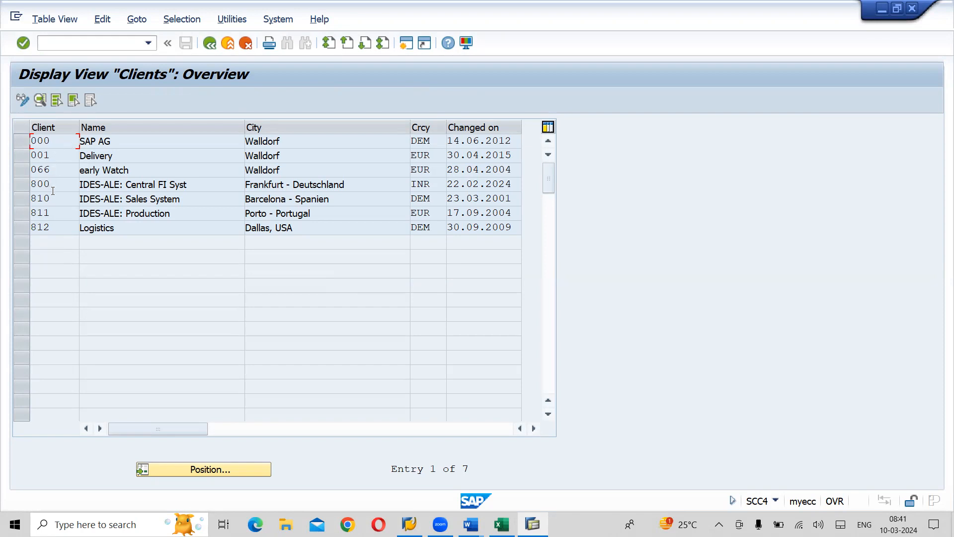
# - Mark the rows of clients 800, 810, 811 and 812 in the overview and clear their selection again
pyautogui.click(23, 185)
pyautogui.click(20, 199)
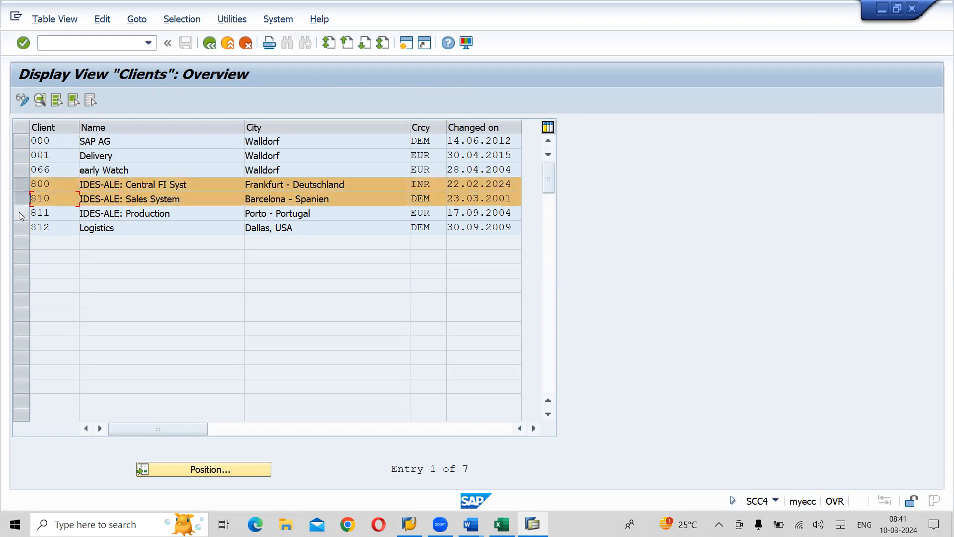
pyautogui.click(18, 214)
pyautogui.click(19, 228)
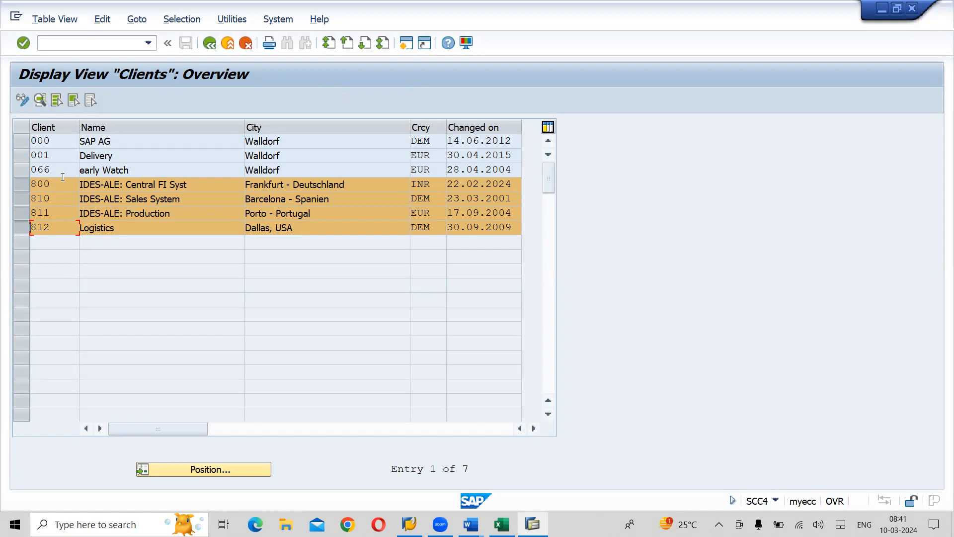
pyautogui.click(22, 188)
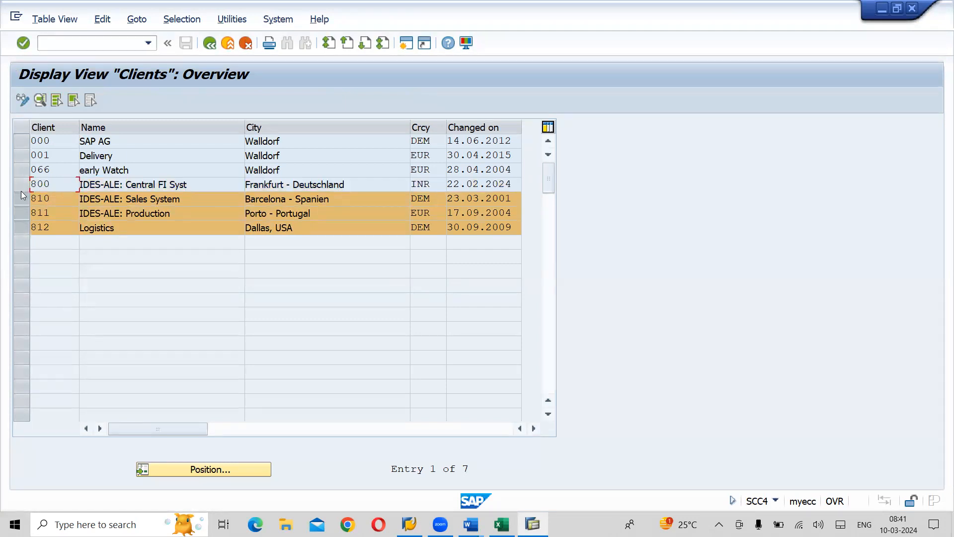
pyautogui.click(22, 204)
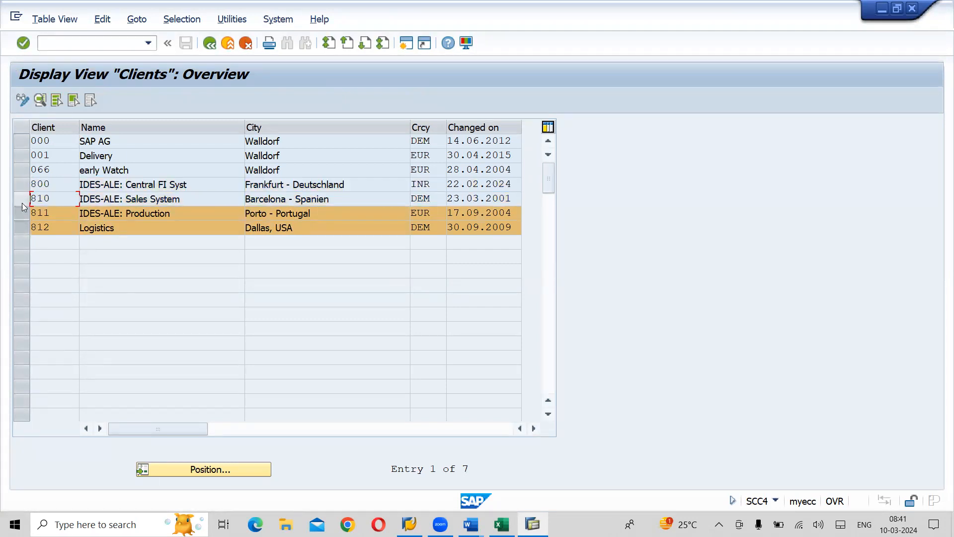
pyautogui.click(22, 213)
pyautogui.click(22, 230)
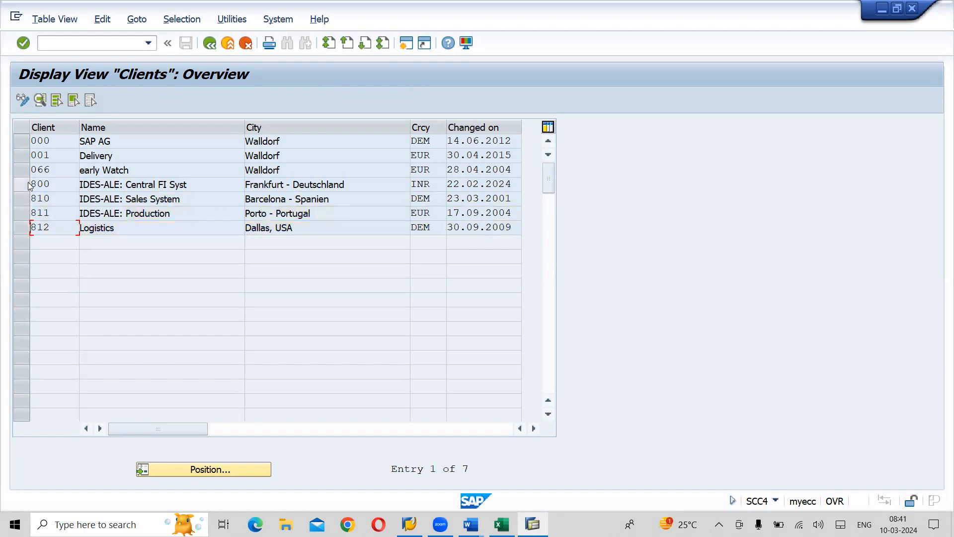
# - Switch the Clients overview to change mode, accept the cross-client caution, and select the row of client 800
pyautogui.click(27, 184)
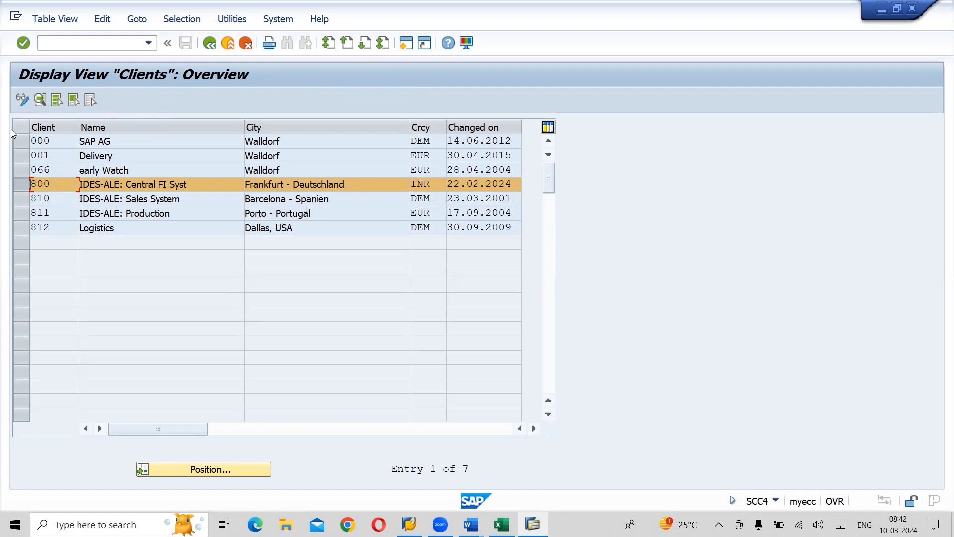
pyautogui.click(22, 98)
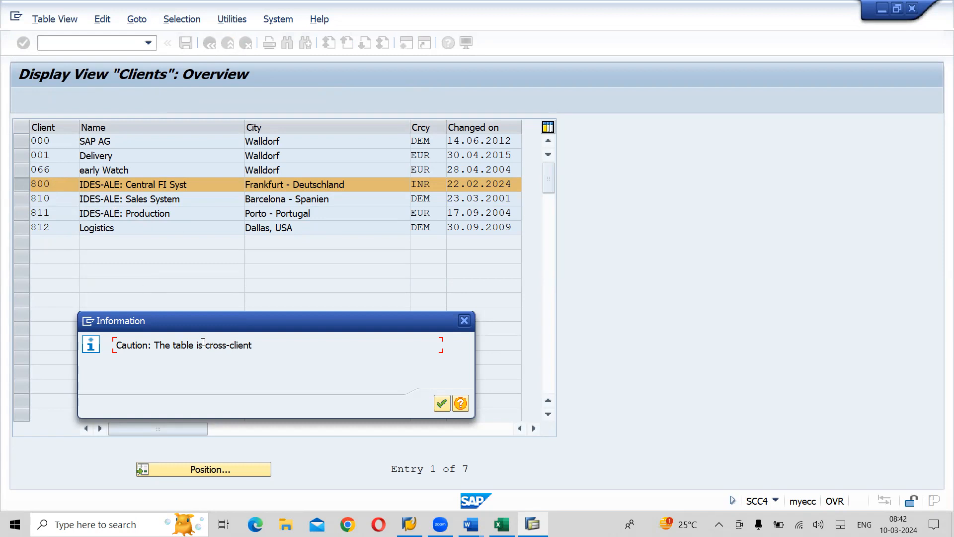
pyautogui.click(440, 404)
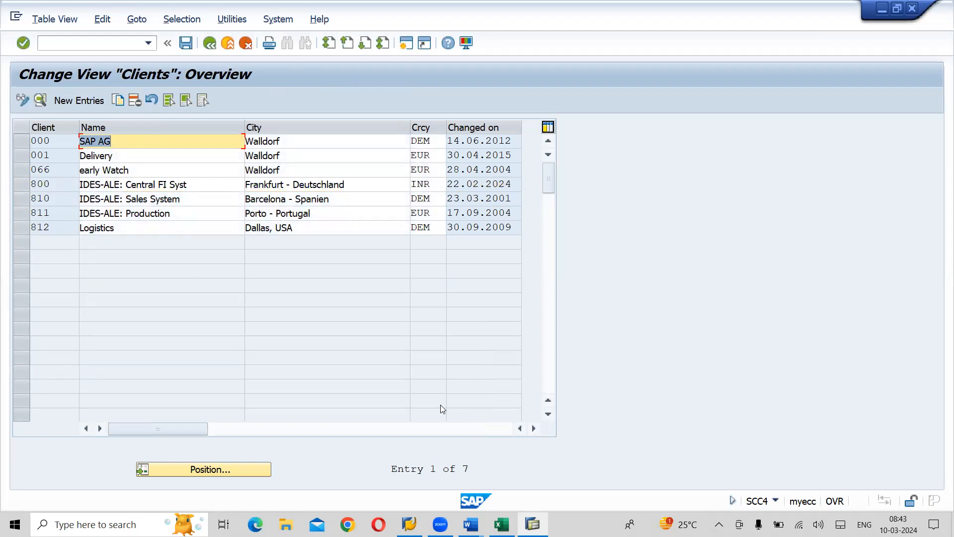
pyautogui.click(436, 186)
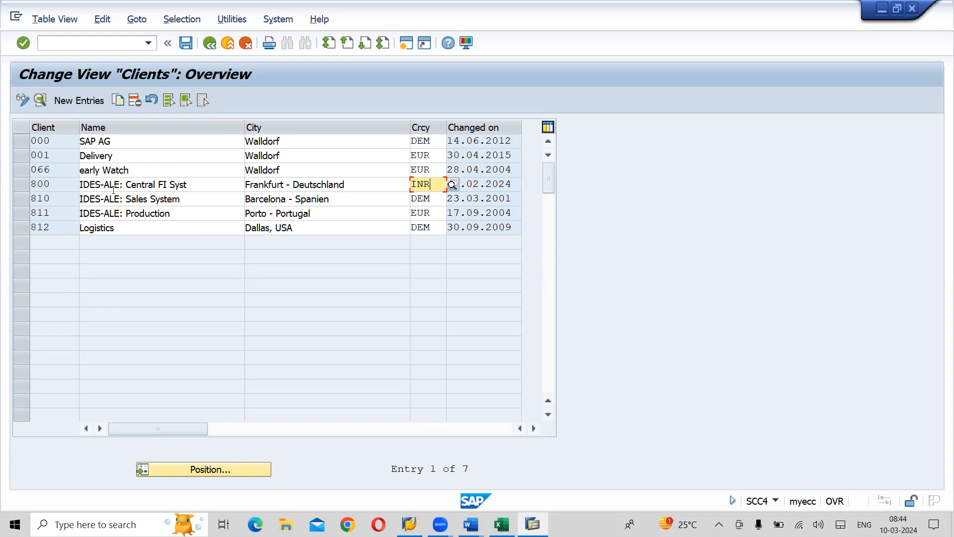
pyautogui.click(22, 187)
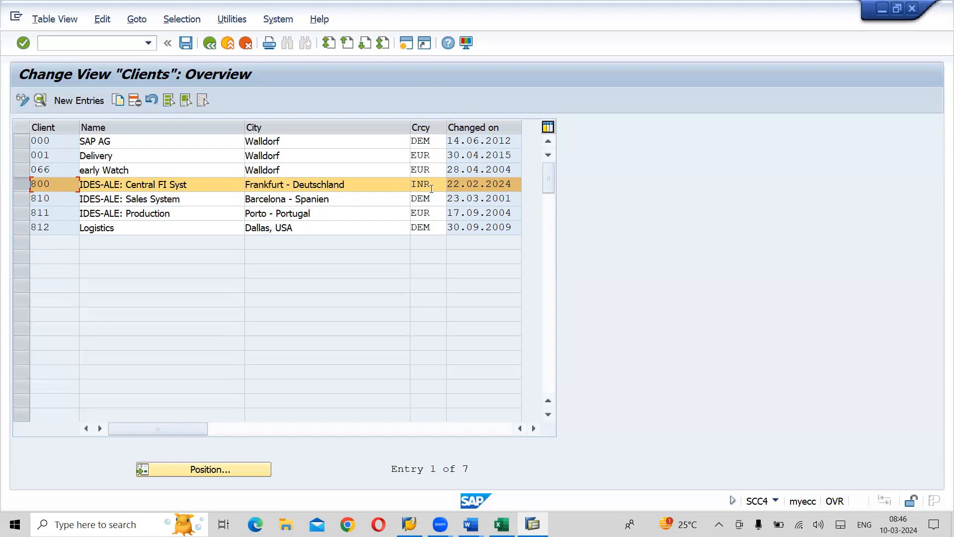
# - Save the Clients view and return to the SAP Easy Access screen
pyautogui.click(226, 50)
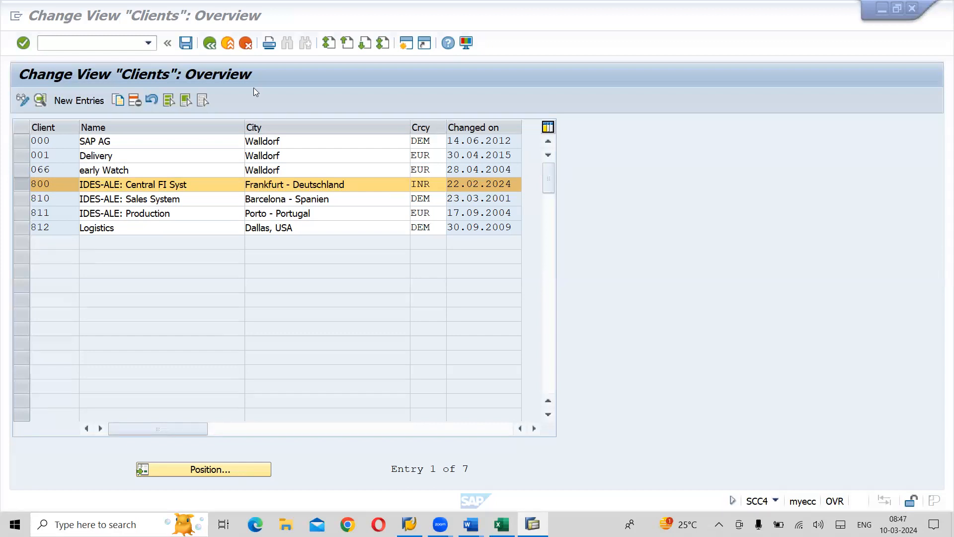
pyautogui.click(193, 52)
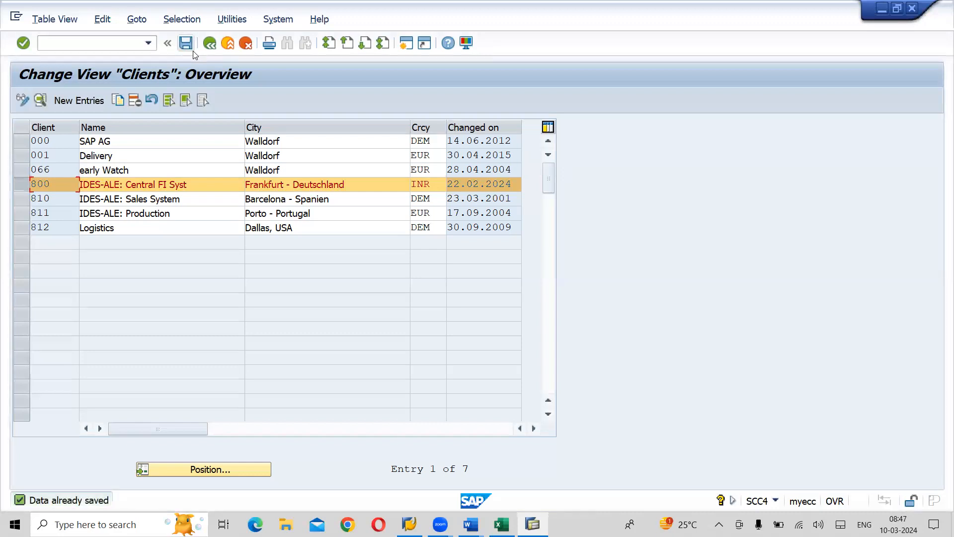
pyautogui.click(208, 44)
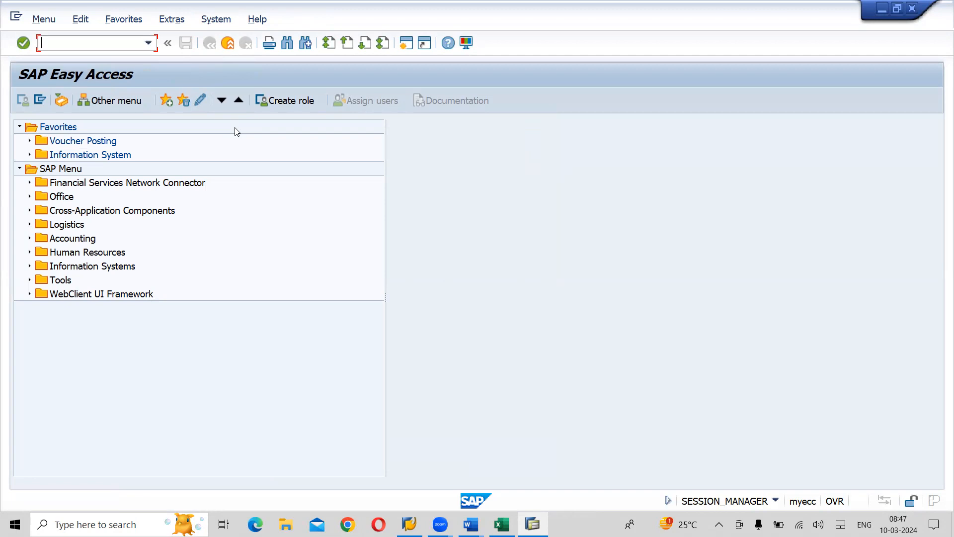
# - Switch to the LAHARI FICO ENTERPRISE STRUCTURE document in Word and select the "Maintain Controlling Area" prerequisite line
pyautogui.hotkey('alt', 'Tab')
pyautogui.hotkey('alt', 'Tab')
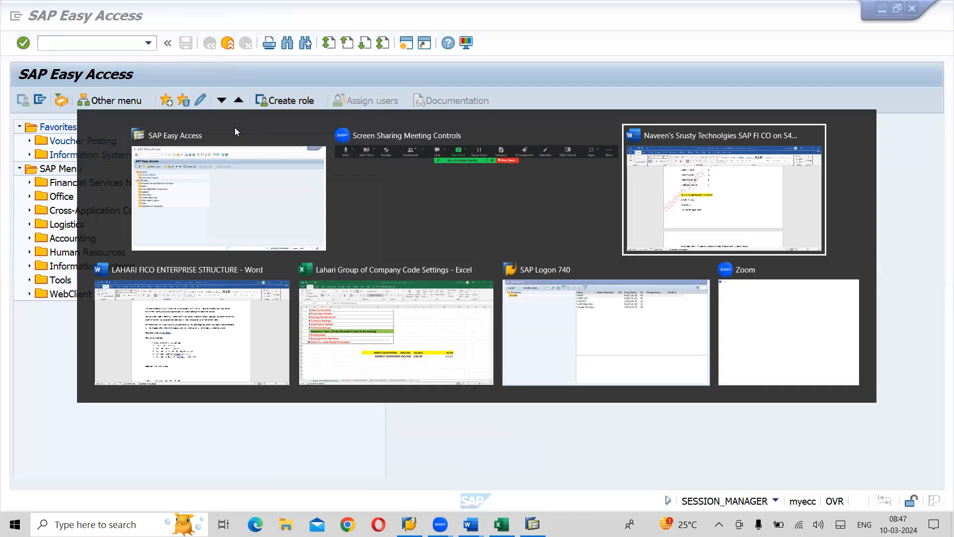
pyautogui.hotkey('alt', 'Tab')
pyautogui.hotkey('alt', 'Tab')
pyautogui.hotkey('alt', 'Tab')
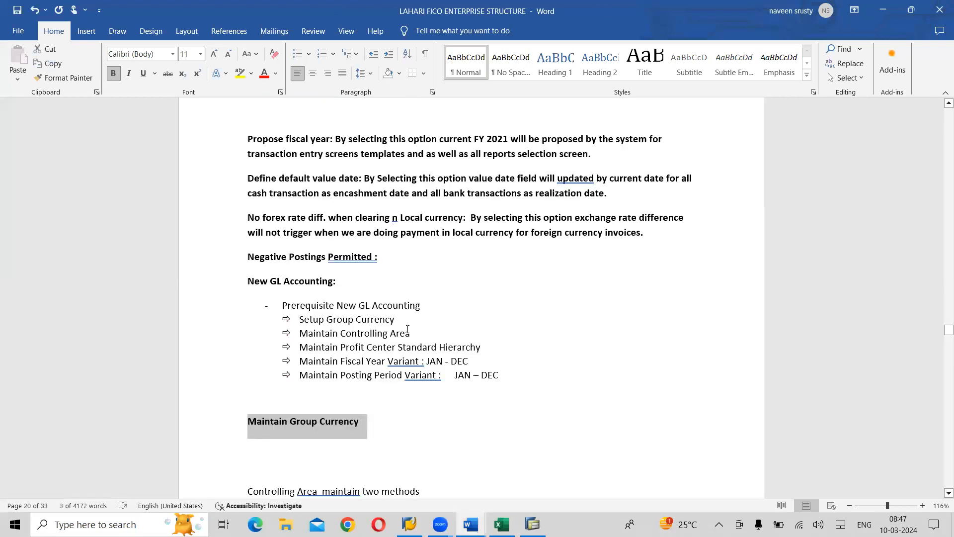
pyautogui.moveTo(412, 334); pyautogui.dragTo(301, 337)
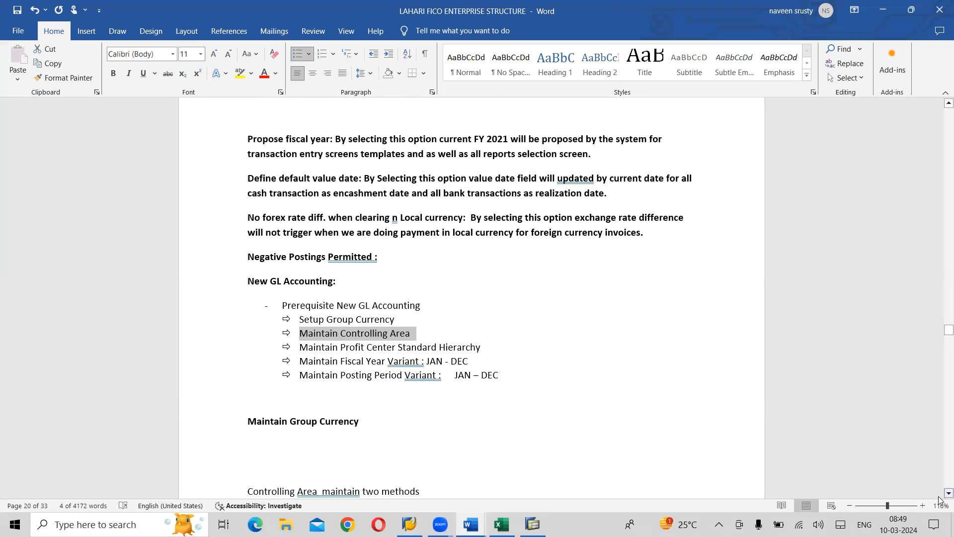
# - Replace the "Maintain Group Currency" heading below the prerequisites with two spaced column headings, FI and CO
pyautogui.scroll(-1, 939, 499)
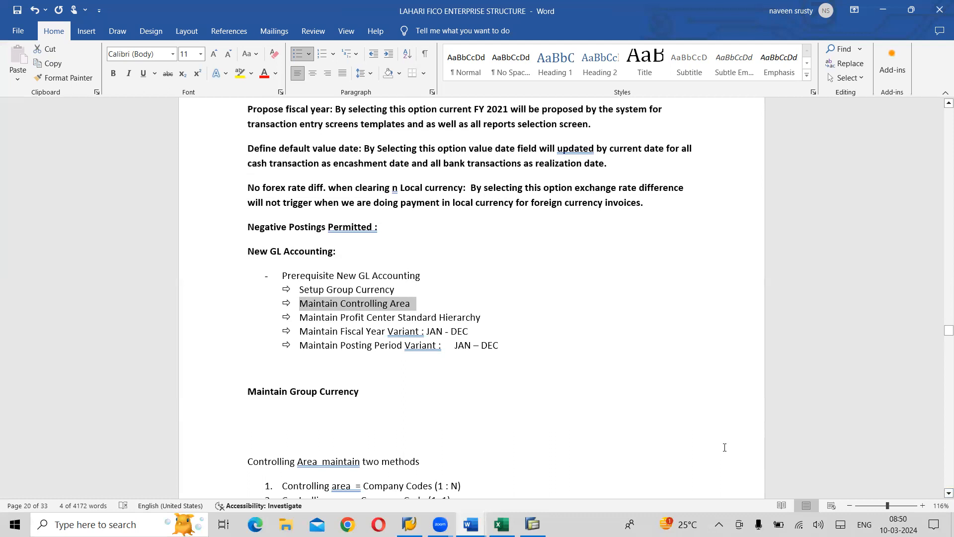
pyautogui.moveTo(393, 393); pyautogui.dragTo(253, 398)
pyautogui.press('Delete')
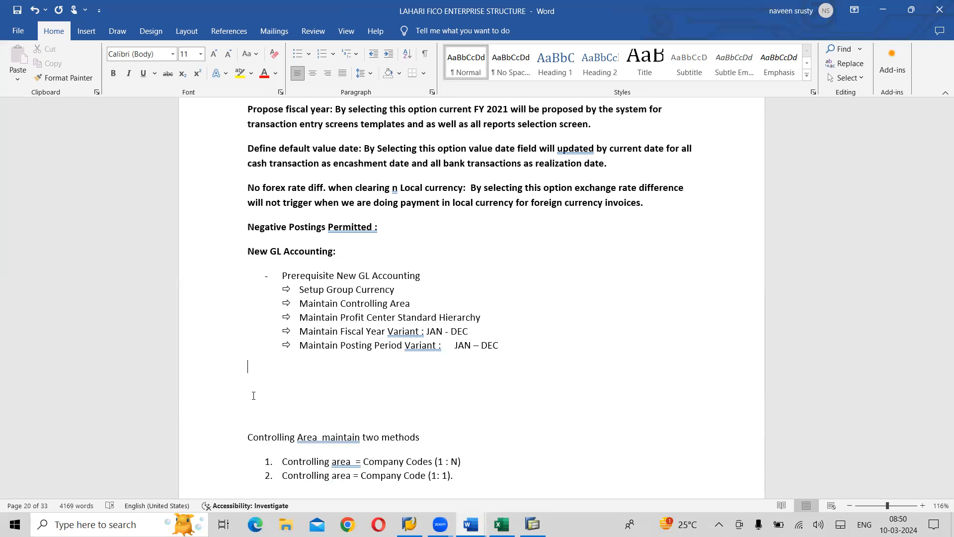
pyautogui.write('FI')
pyautogui.press('Tab')
pyautogui.press('Tab')
pyautogui.write('CO')
pyautogui.press('Return')
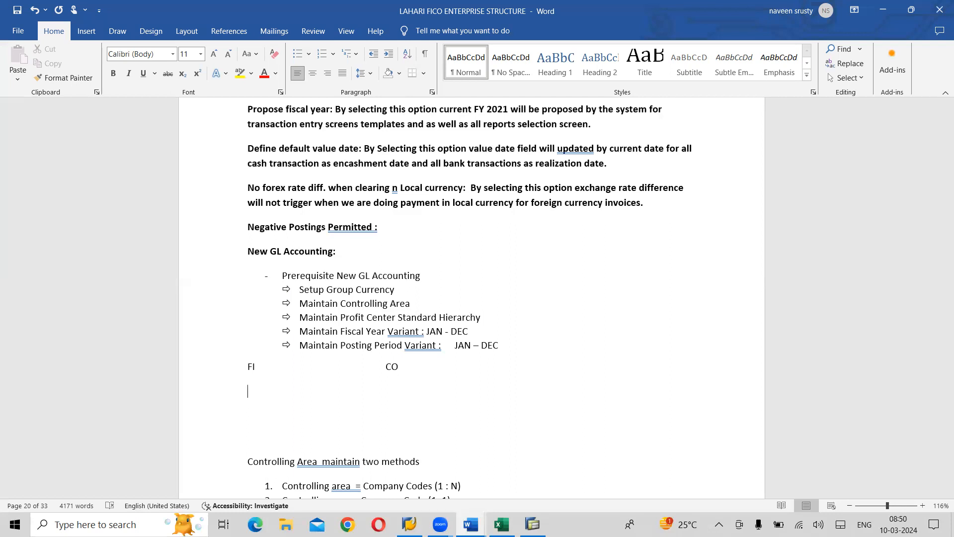
# - Indent the FI and CO headings and enter "Company Code Level" on the line beneath FI
pyautogui.write('Company Code Lever')
pyautogui.press('Tab')
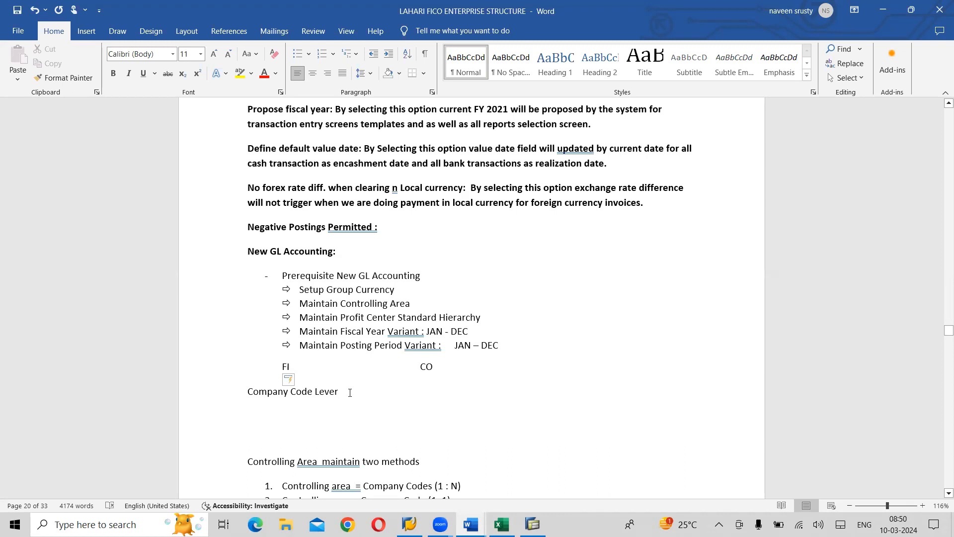
pyautogui.press('BackSpace')
pyautogui.write('l')
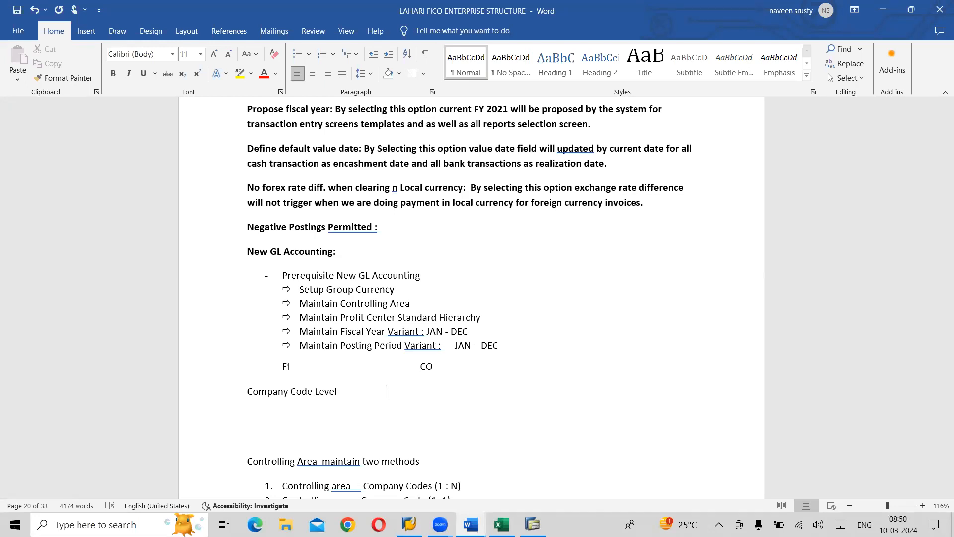
# - Enter "Controlling Area" beneath the CO heading, on the same line as "Company Code Level", and adjust its spacing
pyautogui.write('Controlling Area')
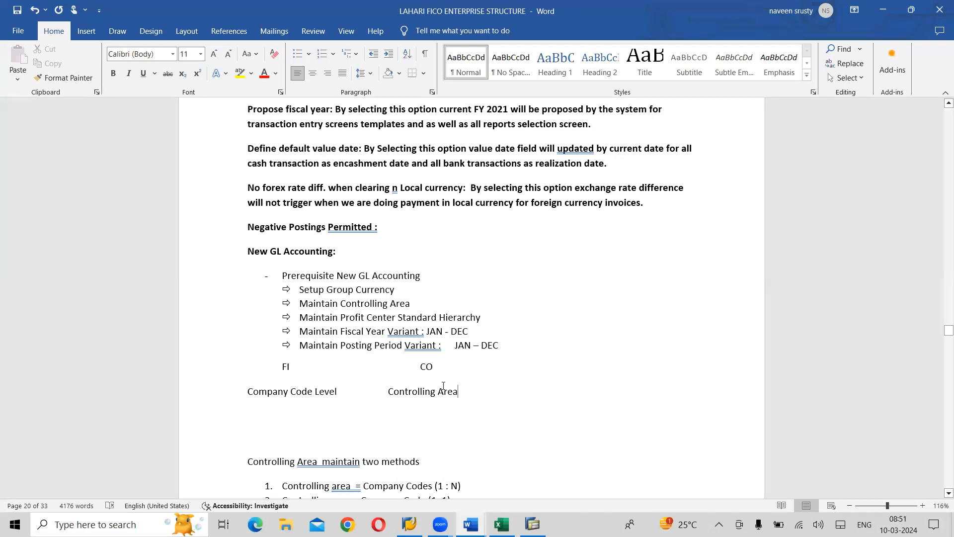
pyautogui.click(387, 392)
# - Add "PROFIT CENTER ACCOUNTING (CLASSIC PCA)" on a new line below "Controlling Area" and briefly highlight it
pyautogui.press('Return')
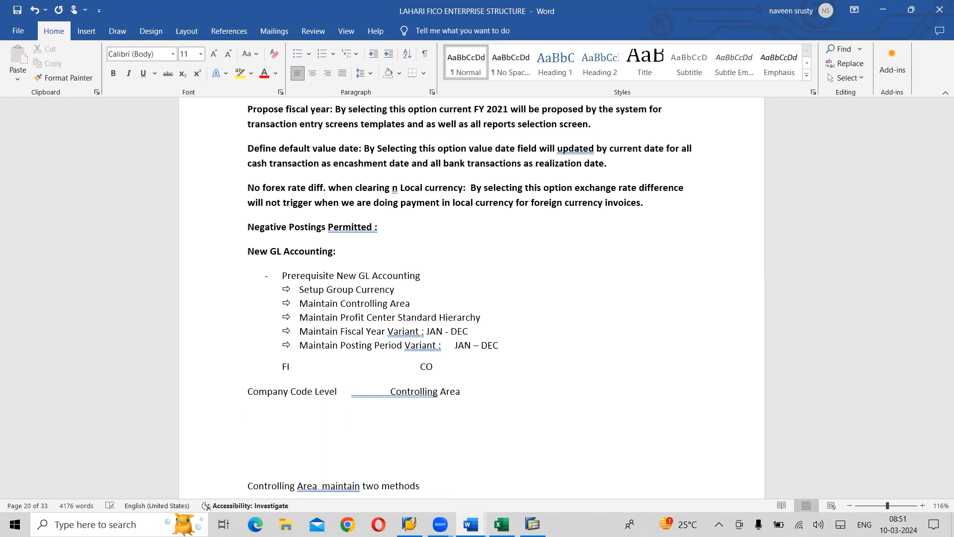
pyautogui.write('pro')
pyautogui.press('BackSpace')
pyautogui.press('BackSpace')
pyautogui.press('BackSpace')
pyautogui.write('prof')
pyautogui.press('BackSpace')
pyautogui.press('BackSpace')
pyautogui.press('BackSpace')
pyautogui.press('BackSpace')
pyautogui.write('PCA')
pyautogui.press('BackSpace')
pyautogui.press('BackSpace')
pyautogui.press('BackSpace')
pyautogui.press('BackSpace')
pyautogui.write('PROFIT CENTER ACCOUNTING ')
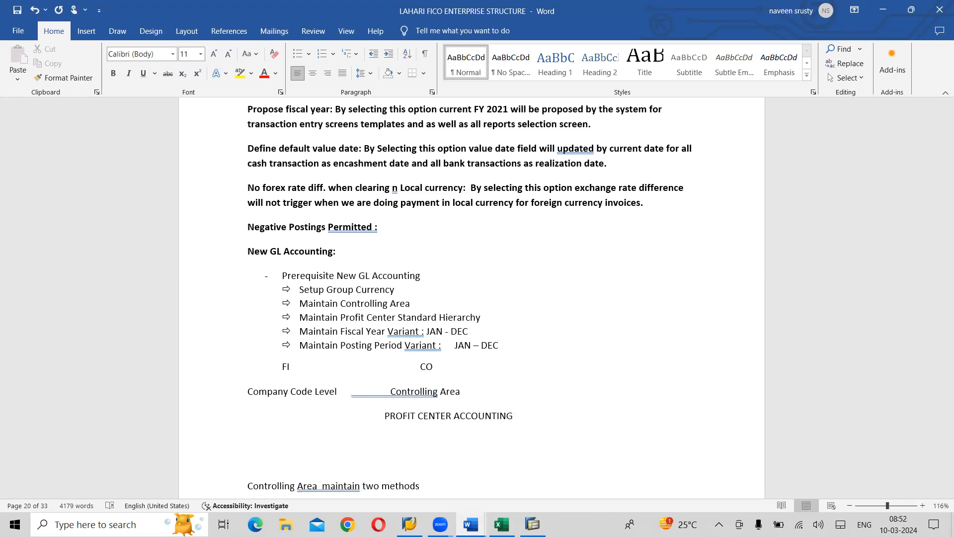
pyautogui.write('(CLASSIC PCA)')
pyautogui.moveTo(589, 417); pyautogui.dragTo(402, 420)
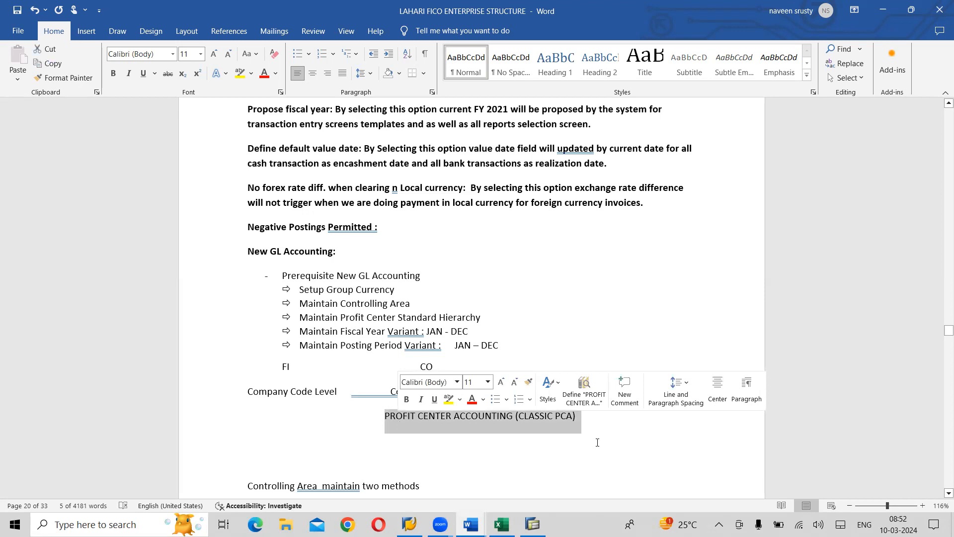
pyautogui.click(514, 436)
# - Add the line "New GL PCA (Controlling Area)" below the classic PCA line
pyautogui.click(587, 413)
pyautogui.press('Return')
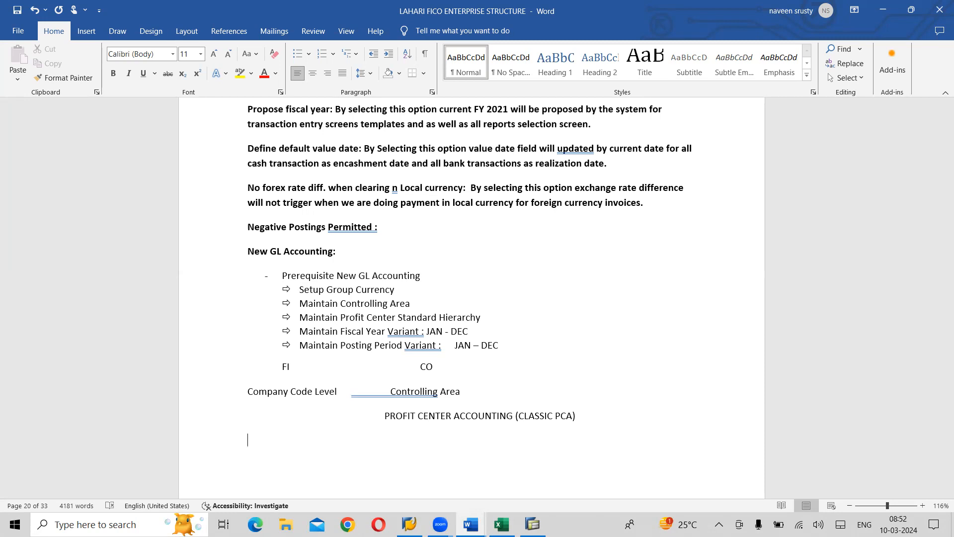
pyautogui.write('New GL Accounting')
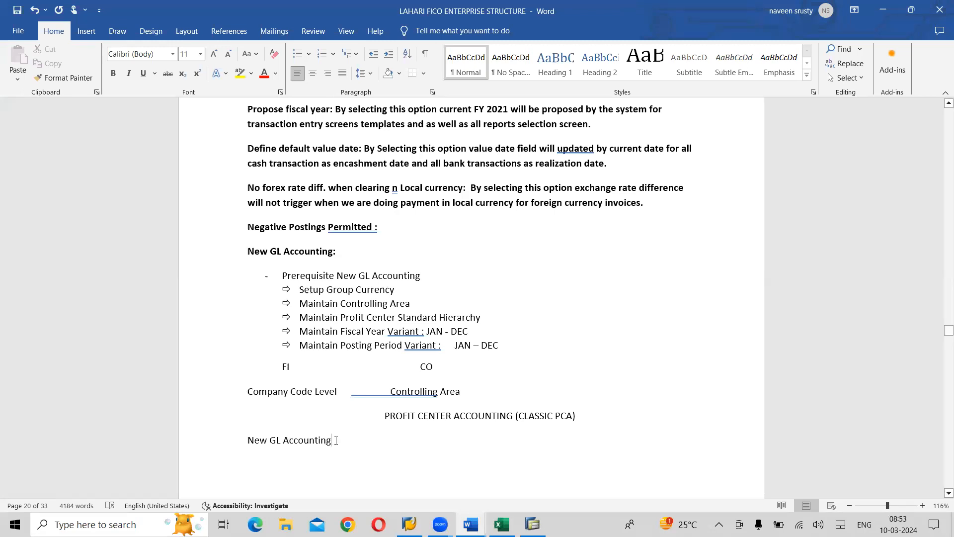
pyautogui.press('BackSpace')
pyautogui.press('BackSpace')
pyautogui.press('BackSpace')
pyautogui.press('BackSpace')
pyautogui.press('BackSpace')
pyautogui.press('BackSpace')
pyautogui.press('BackSpace')
pyautogui.press('BackSpace')
pyautogui.press('BackSpace')
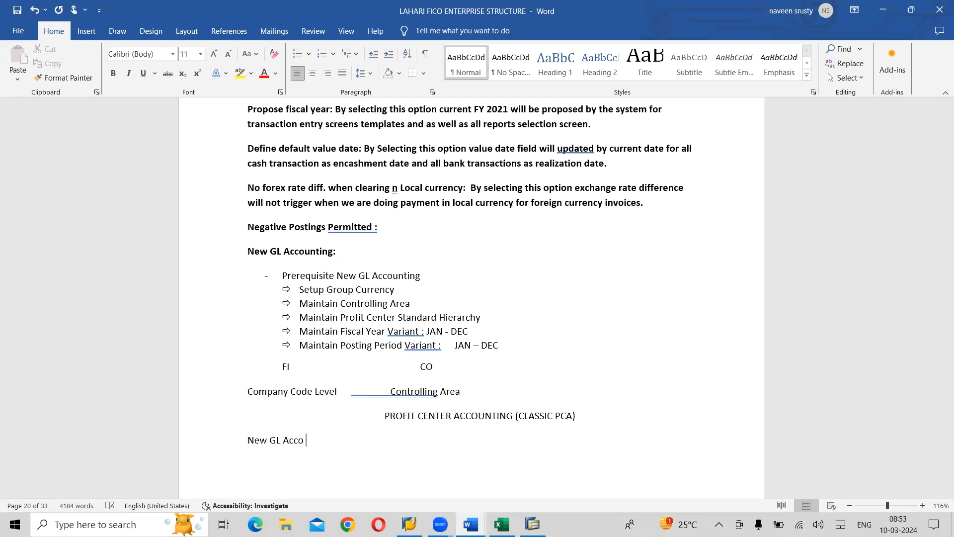
pyautogui.press('BackSpace')
pyautogui.write('PCA')
pyautogui.write('C')
pyautogui.press('BackSpace')
pyautogui.write('Controlling Area')
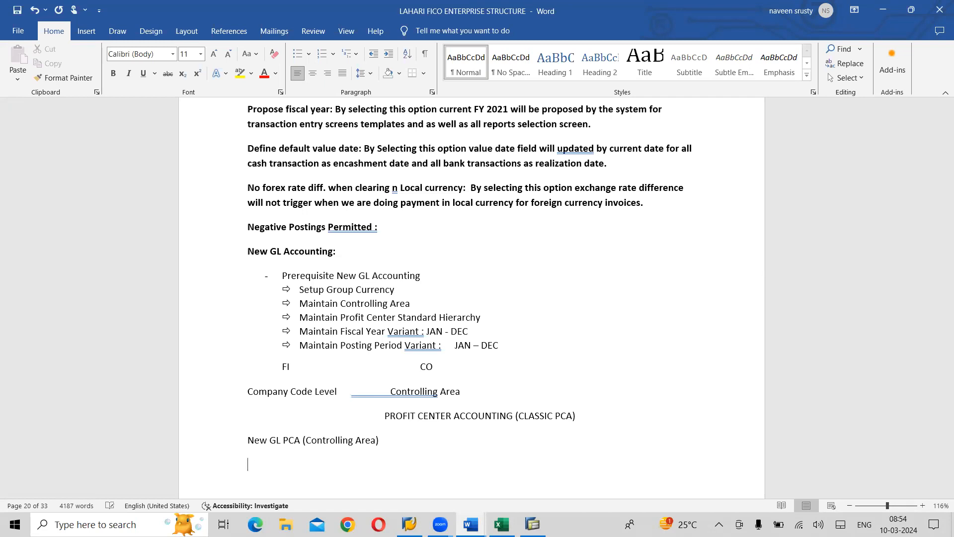
# - Enter the balancing rule "GL DEBIT = GL CREDIT" below the New GL PCA line
pyautogui.write('GL DEBIT = GL CREDIT')
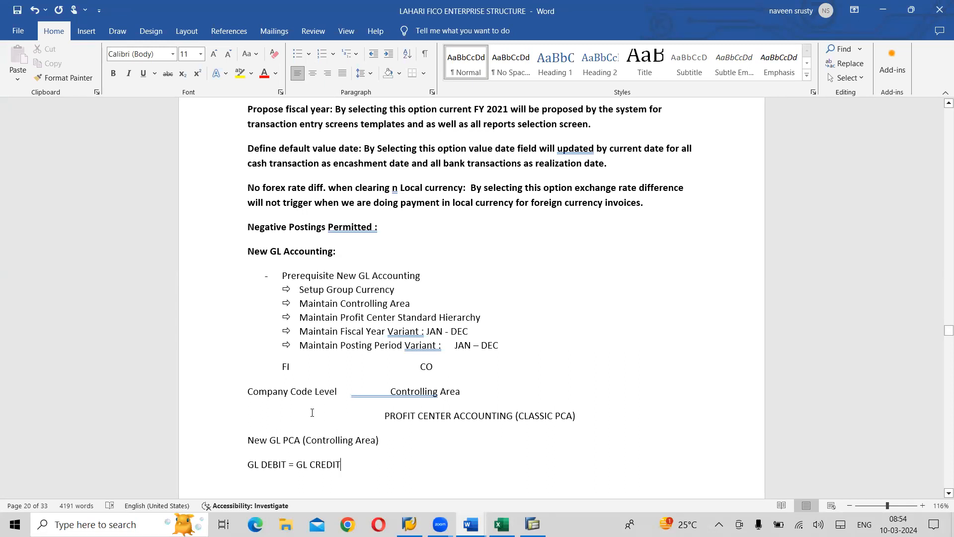
# - Add the rule "GL + BA + PC + SEG DEBIT = GL + BA + PC + SEG CREDIT" on the following line
pyautogui.press('Return')
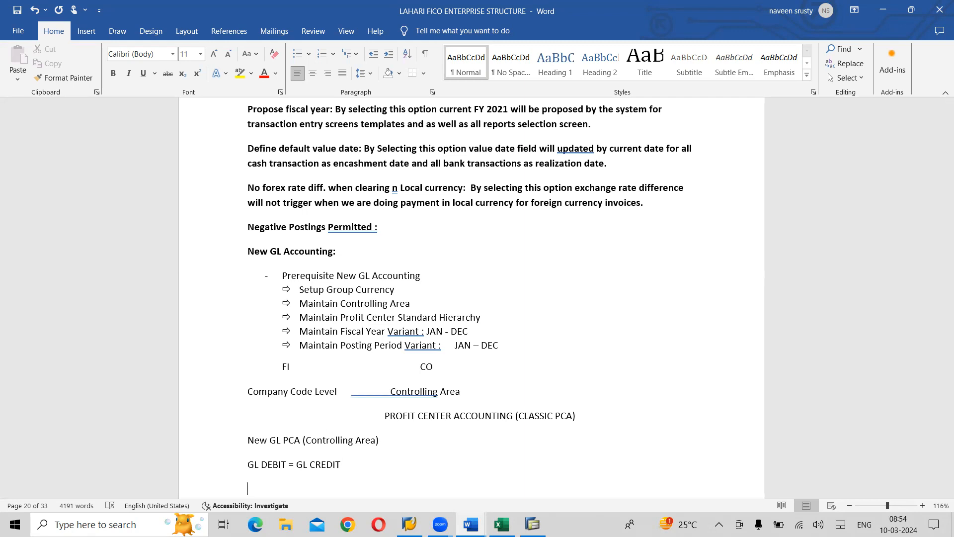
pyautogui.write('GL + BA + PC + SEG DEBIT =')
pyautogui.press('Tab')
pyautogui.write('GL + BA')
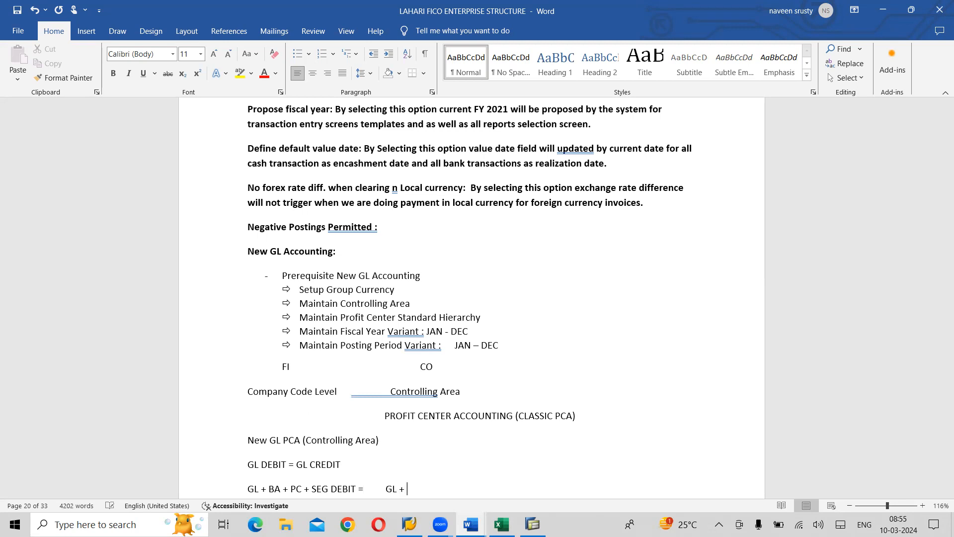
pyautogui.write(' + PC + SED')
pyautogui.press('BackSpace')
pyautogui.write('G CREDIT')
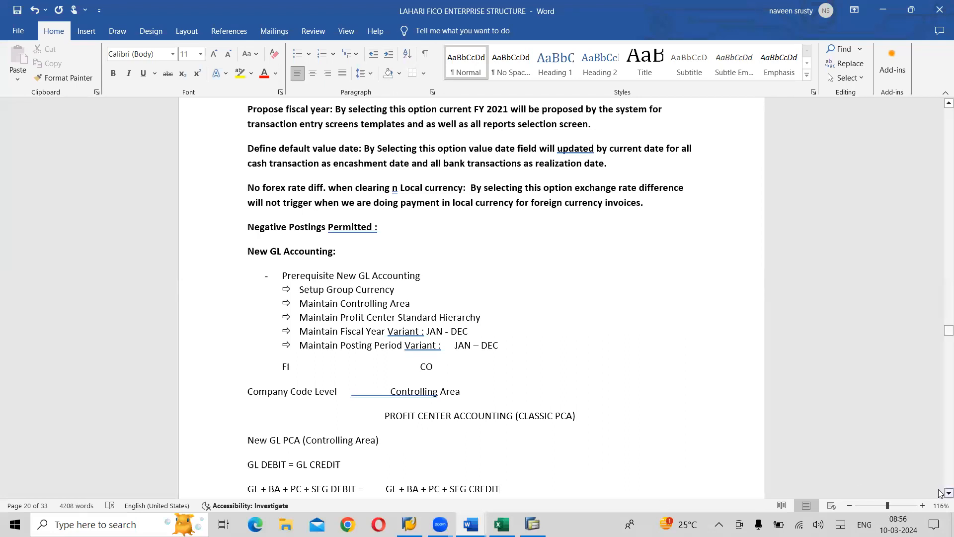
pyautogui.scroll(-3, 941, 494)
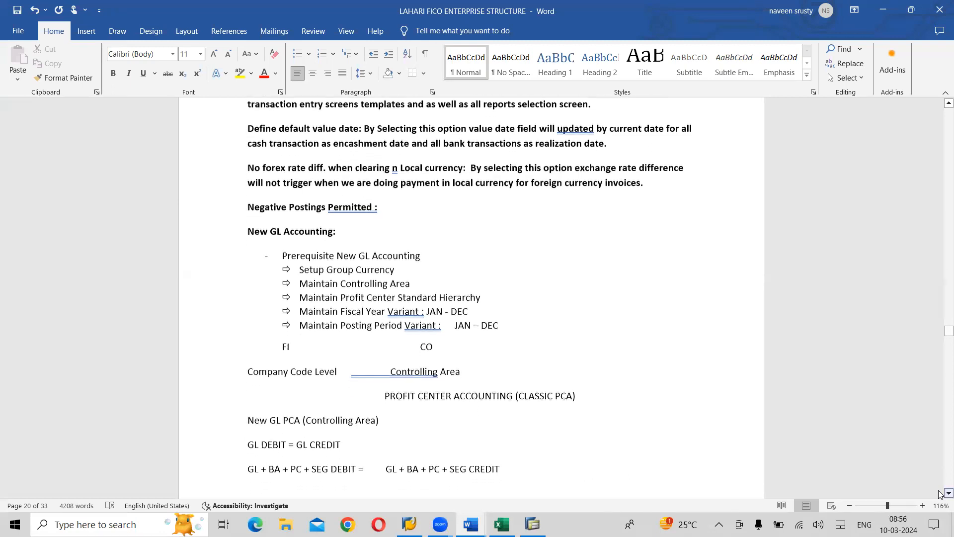
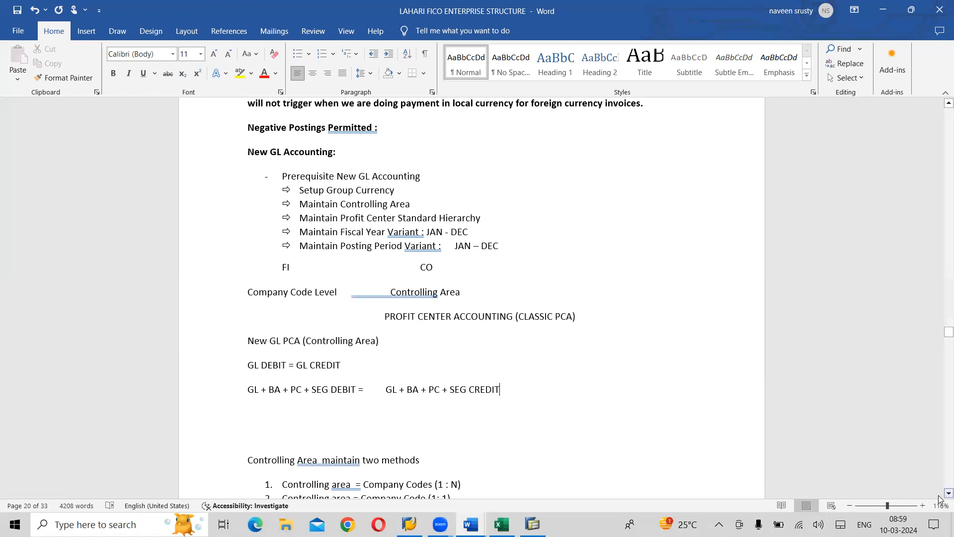
# - Review the two controlling area methods, highlighting "Company Codes (1 : N)", and the hierarchy diagrams from client to company codes that follow
pyautogui.scroll(-3, 941, 499)
pyautogui.scroll(-3, 939, 497)
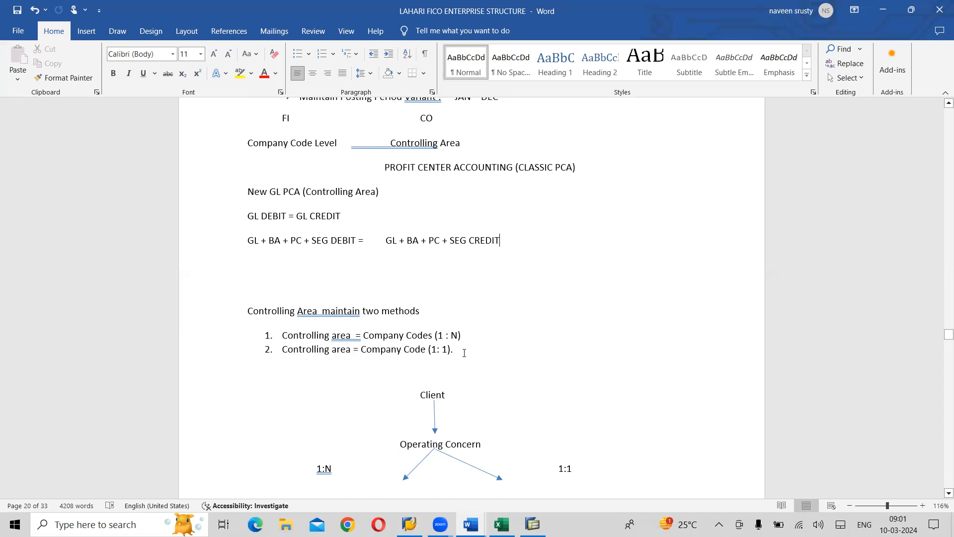
pyautogui.click(500, 241)
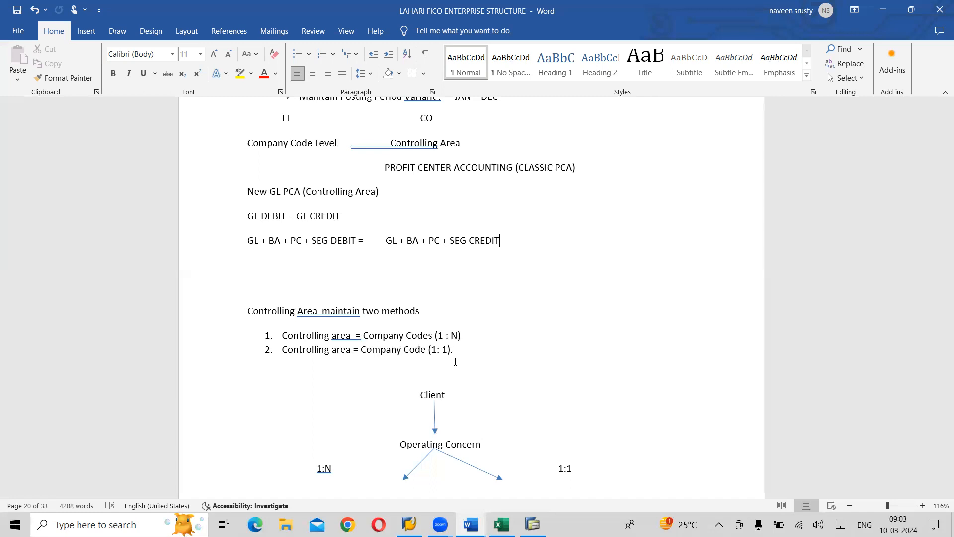
pyautogui.scroll(-8, 455, 362)
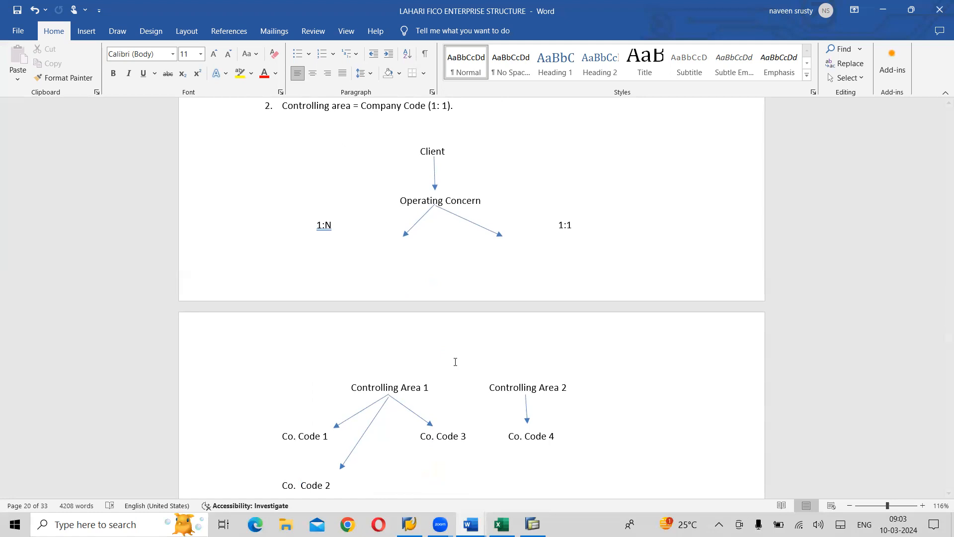
pyautogui.scroll(-6, 455, 362)
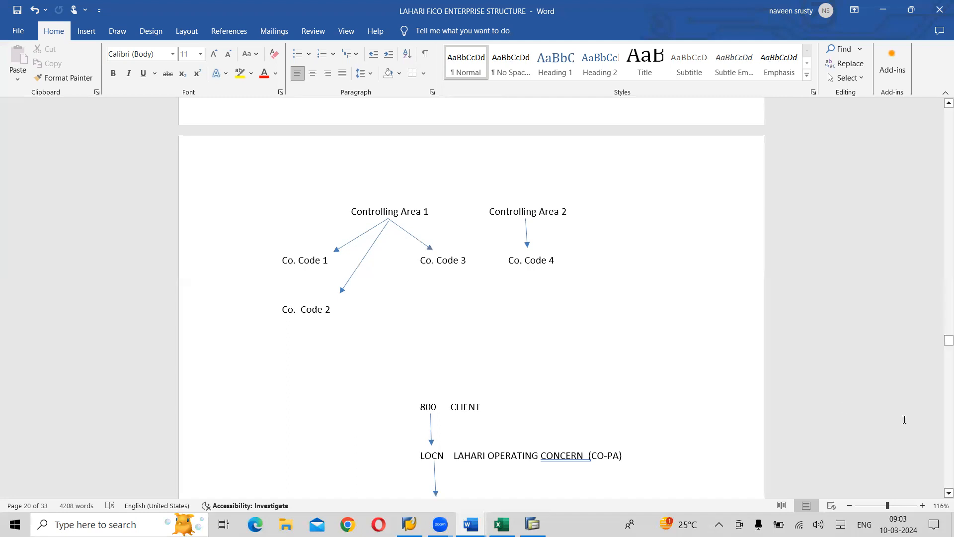
pyautogui.moveTo(939, 346); pyautogui.dragTo(941, 342)
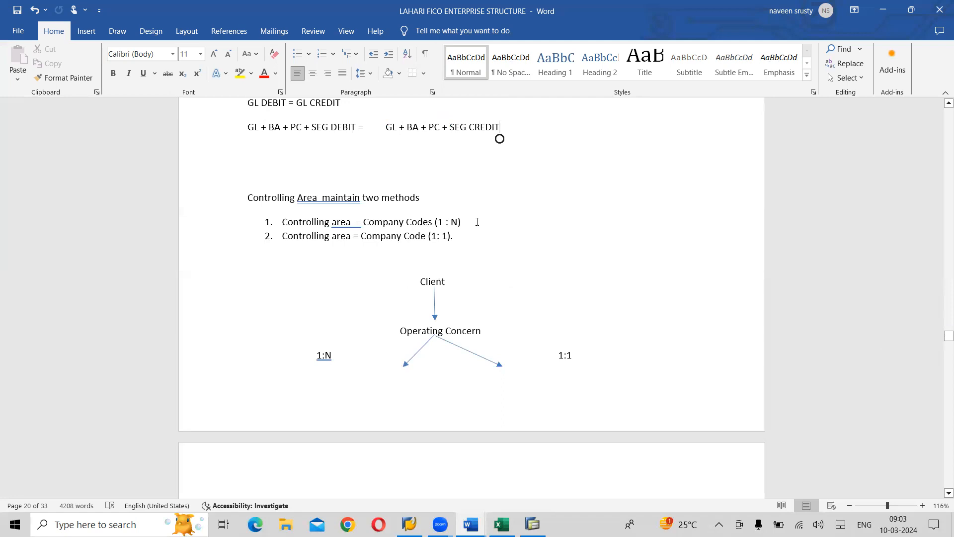
pyautogui.moveTo(462, 222); pyautogui.dragTo(365, 226)
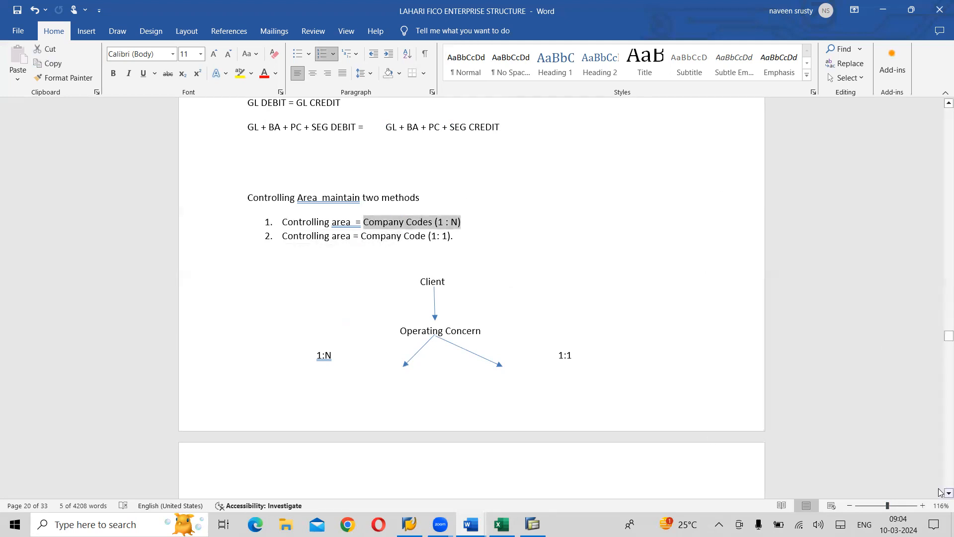
pyautogui.scroll(-2, 941, 492)
pyautogui.scroll(-8, 941, 492)
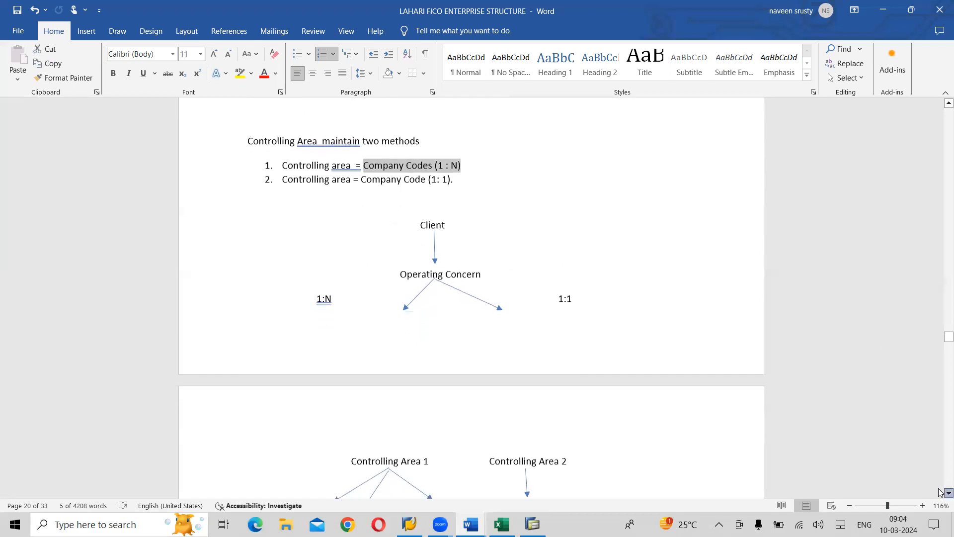
pyautogui.scroll(-12, 940, 492)
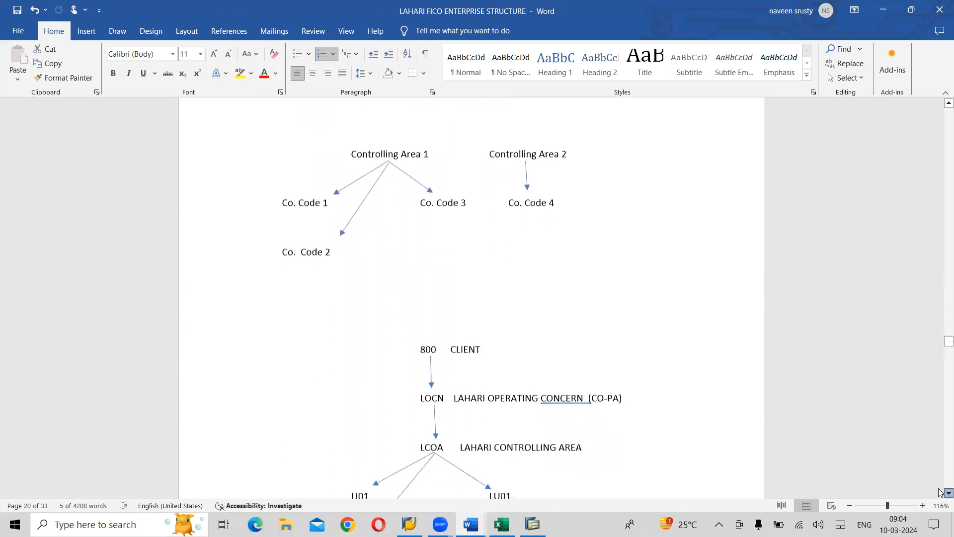
pyautogui.scroll(-8, 941, 492)
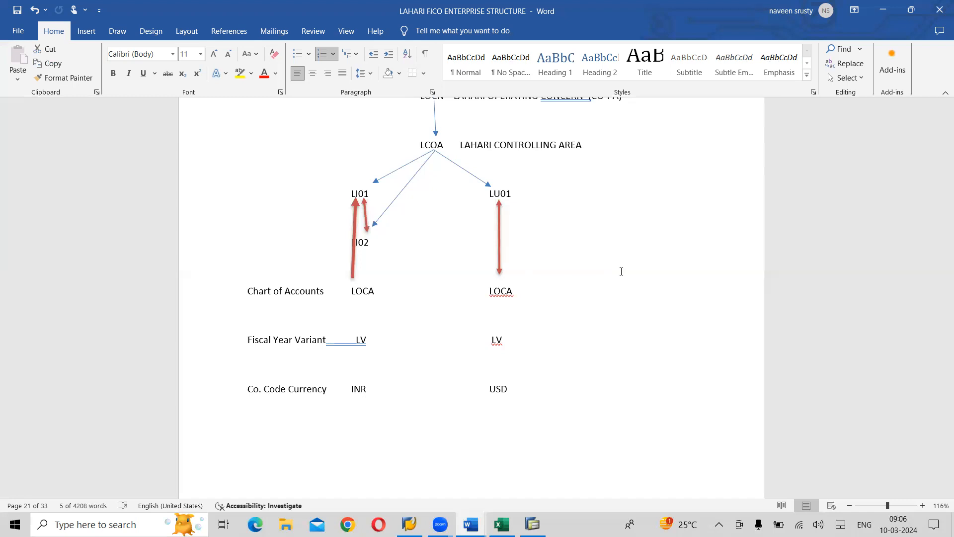
# - Insert blank lines between the two controlling area methods and the Client diagram so the whole diagram starts on the next page
pyautogui.scroll(10, 622, 270)
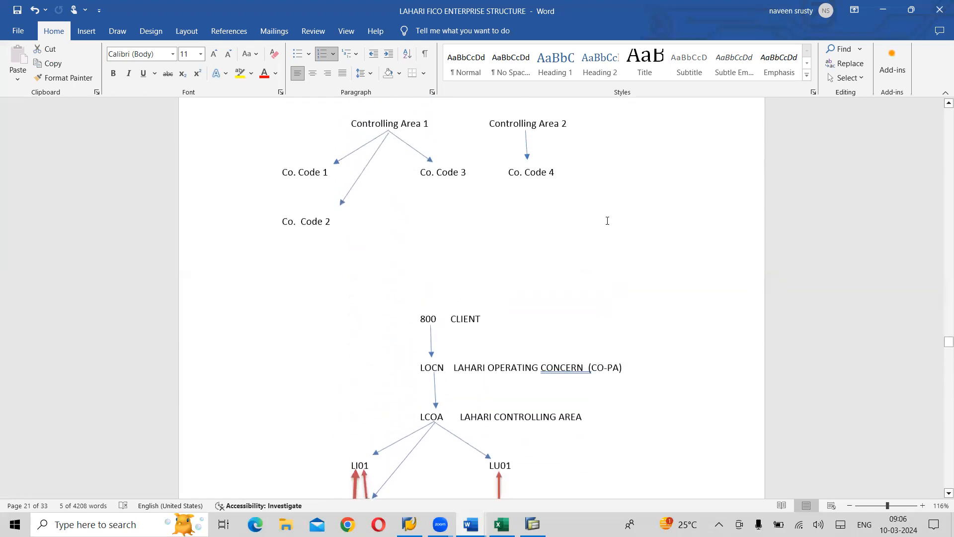
pyautogui.click(947, 103)
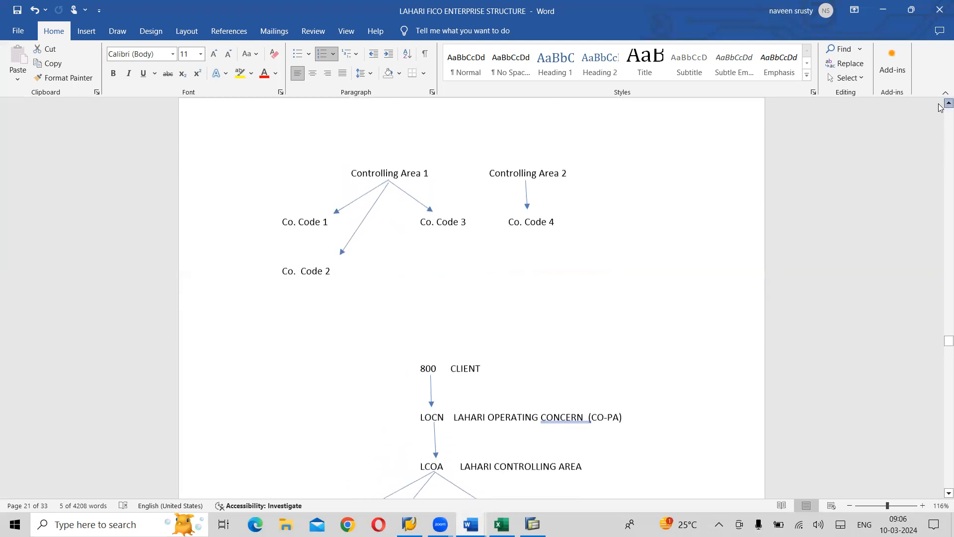
pyautogui.click(948, 104)
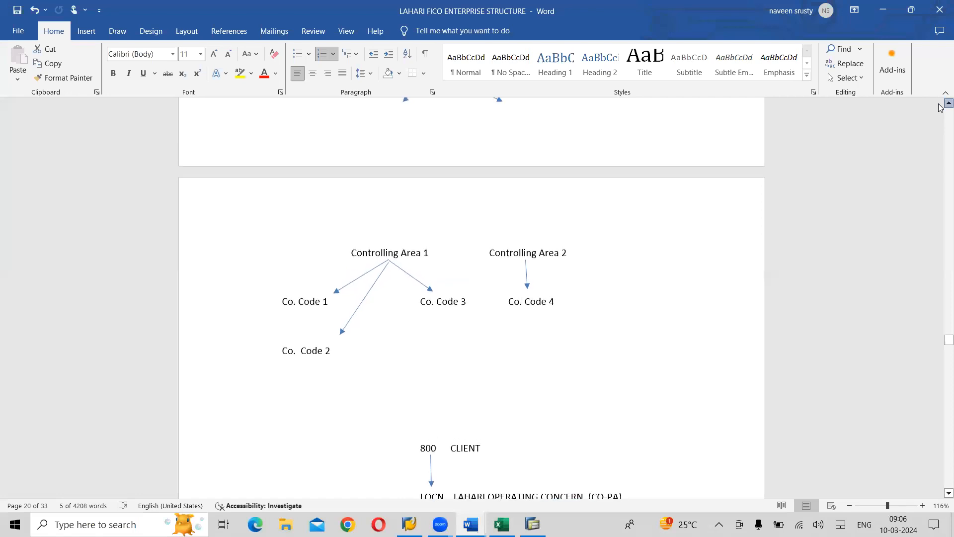
pyautogui.click(948, 104)
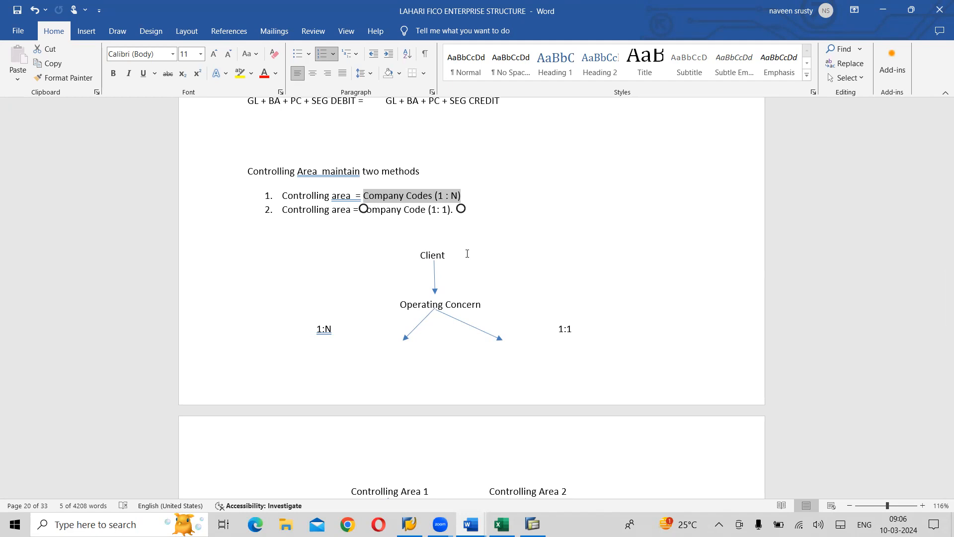
pyautogui.click(428, 233)
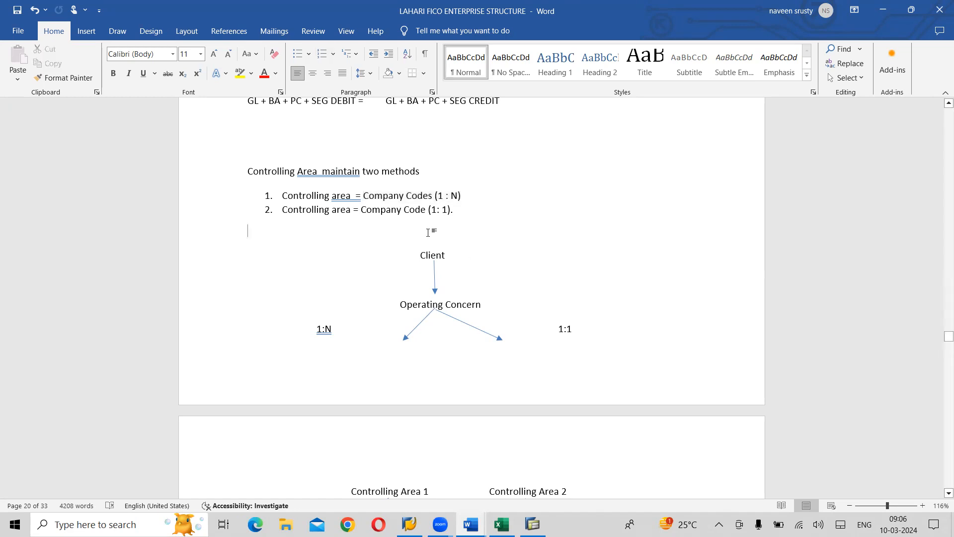
pyautogui.press('Return')
pyautogui.press('Return')
pyautogui.press('Return')
pyautogui.press('Return')
pyautogui.press('Return')
pyautogui.press('Return')
pyautogui.press('Return')
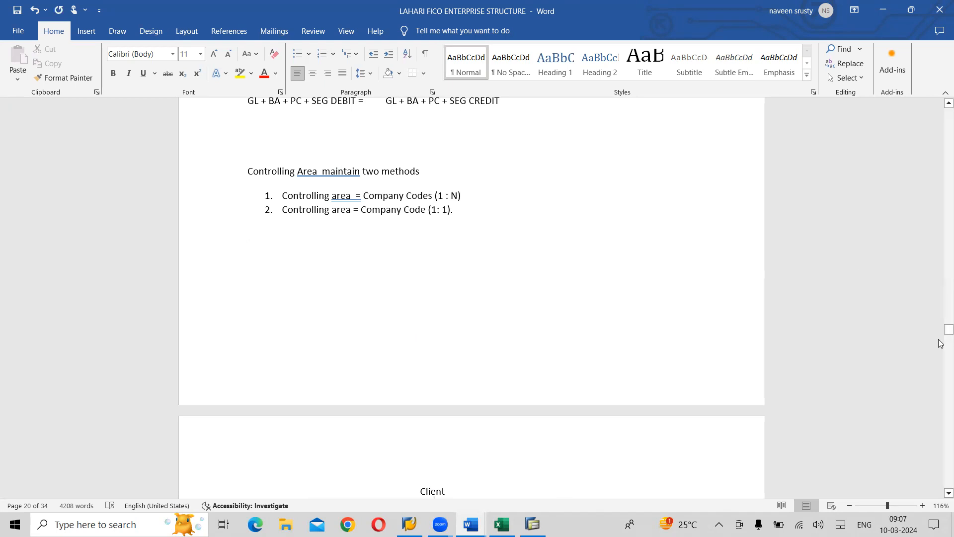
# - Examine the diagram from Client through Operating Concern to the 1:N and 1:1 controlling areas and their company codes
pyautogui.click(940, 493)
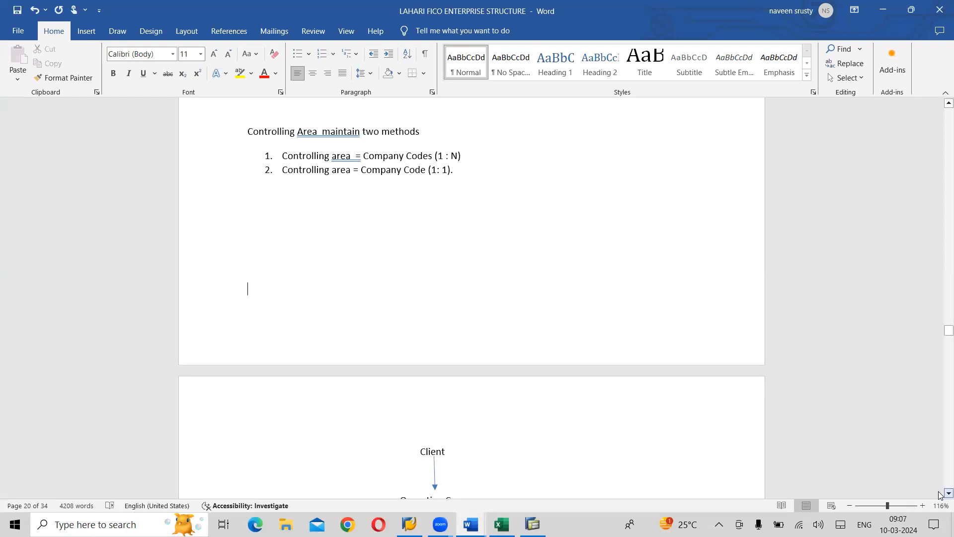
pyautogui.click(946, 493)
pyautogui.click(947, 493)
pyautogui.click(947, 493)
pyautogui.click(946, 493)
pyautogui.click(947, 493)
pyautogui.click(946, 493)
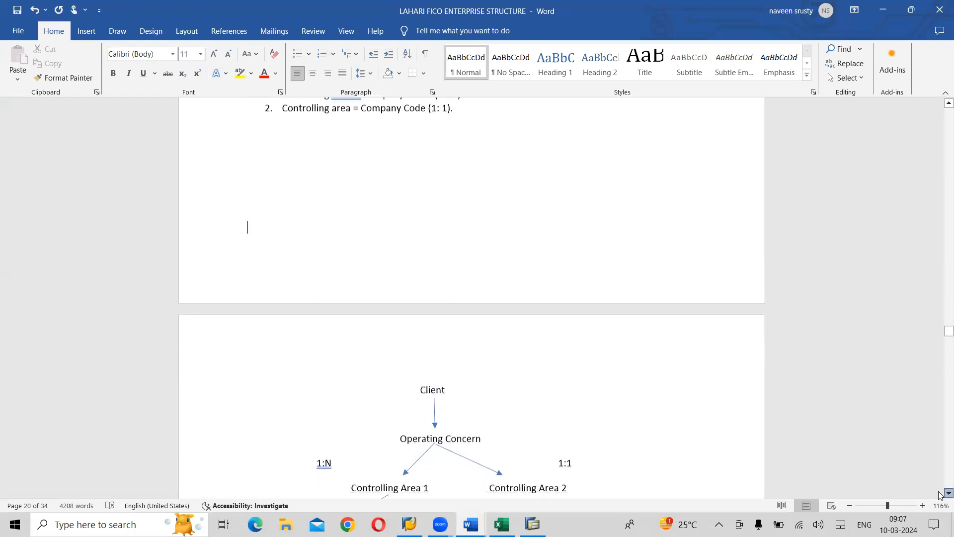
pyautogui.click(946, 493)
pyautogui.click(940, 493)
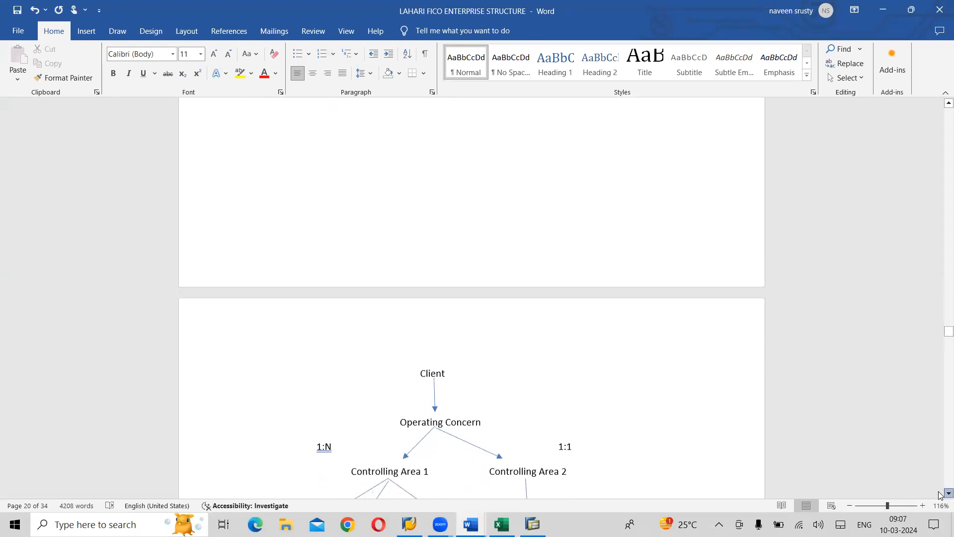
pyautogui.click(940, 493)
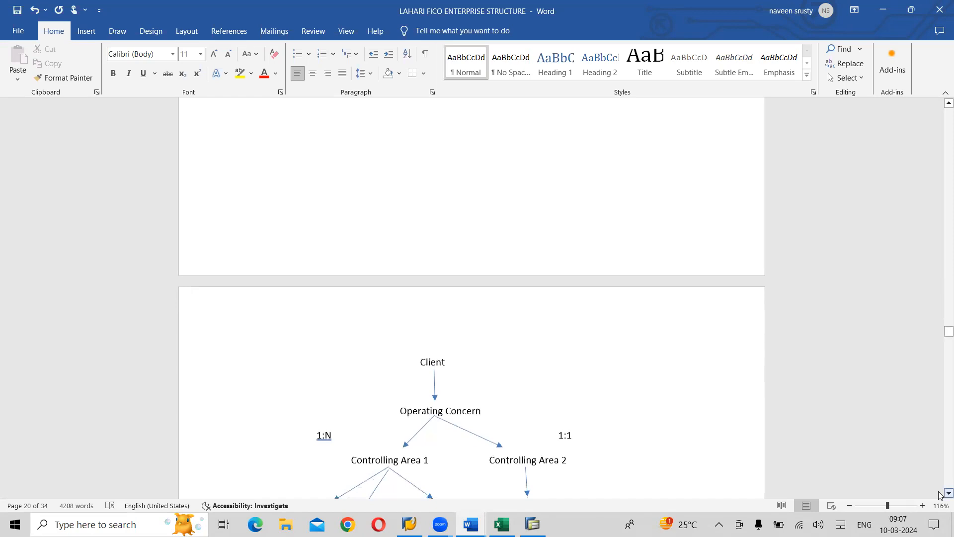
pyautogui.click(940, 493)
pyautogui.click(940, 493)
pyautogui.click(940, 493)
pyautogui.click(940, 493)
pyautogui.click(940, 493)
pyautogui.click(940, 493)
pyautogui.click(940, 493)
pyautogui.click(940, 493)
pyautogui.click(940, 493)
pyautogui.click(940, 493)
pyautogui.click(940, 493)
pyautogui.click(940, 493)
pyautogui.click(940, 493)
pyautogui.click(940, 493)
pyautogui.click(940, 493)
pyautogui.click(940, 493)
pyautogui.click(940, 493)
pyautogui.click(939, 493)
pyautogui.click(940, 493)
pyautogui.click(940, 493)
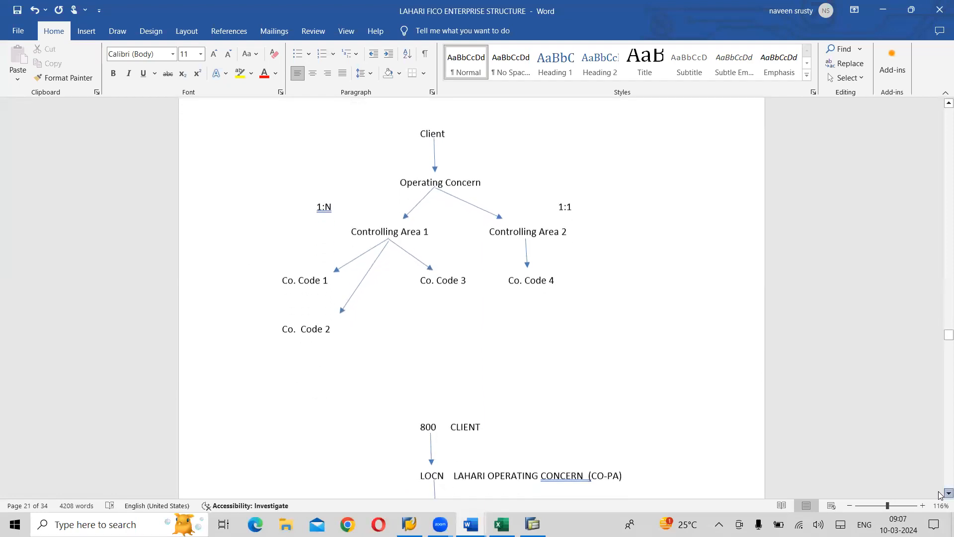
pyautogui.click(940, 493)
pyautogui.click(940, 493)
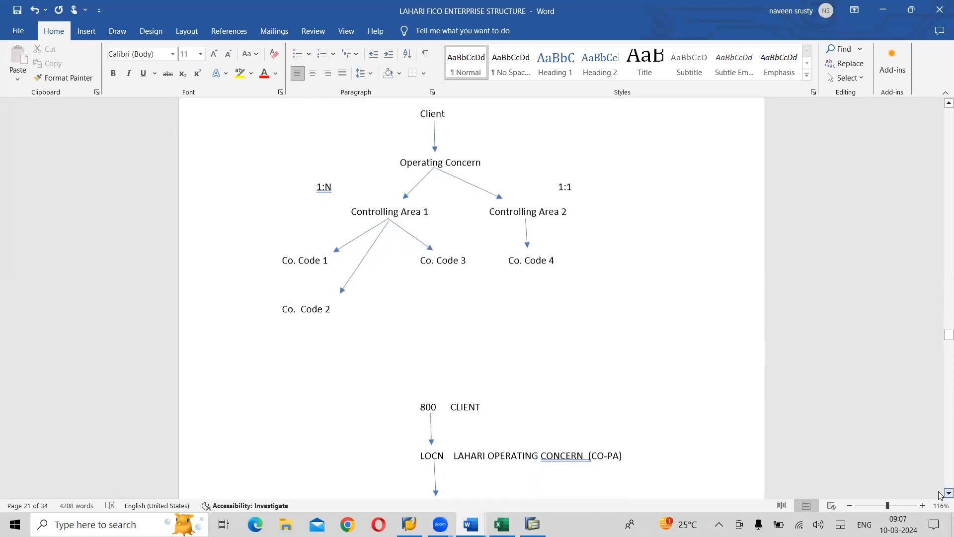
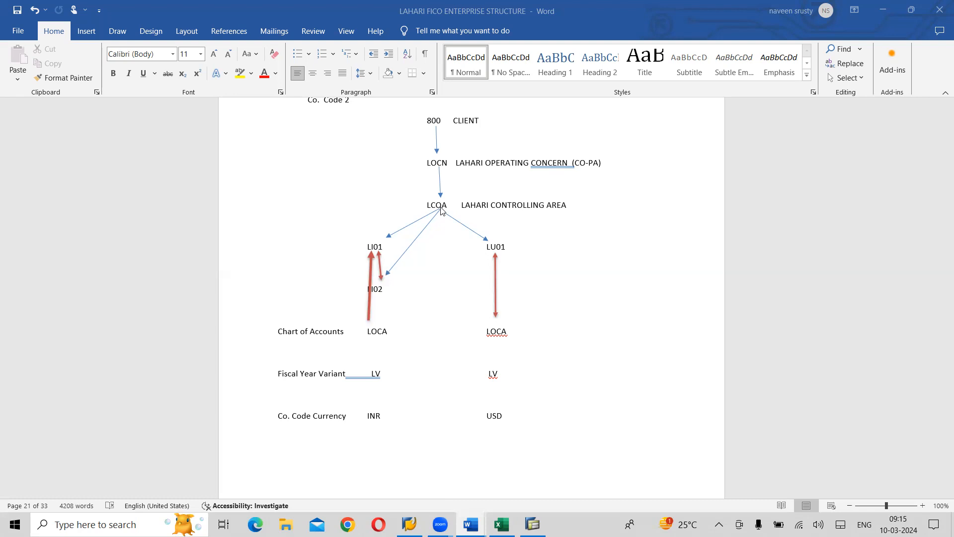
# - Switch to the SAP FI CO on S4 HANA notes document and review section 10.1, Maintaining Controlling Area, including the group currency instructions
pyautogui.hotkey('alt', 'Tab')
pyautogui.hotkey('alt', 'Tab')
pyautogui.hotkey('alt', 'Tab')
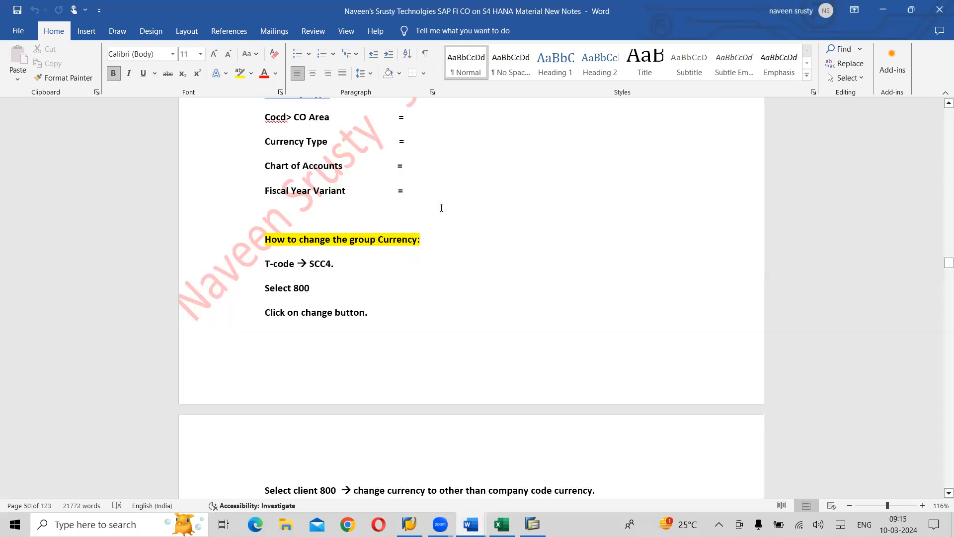
pyautogui.scroll(-5, 442, 208)
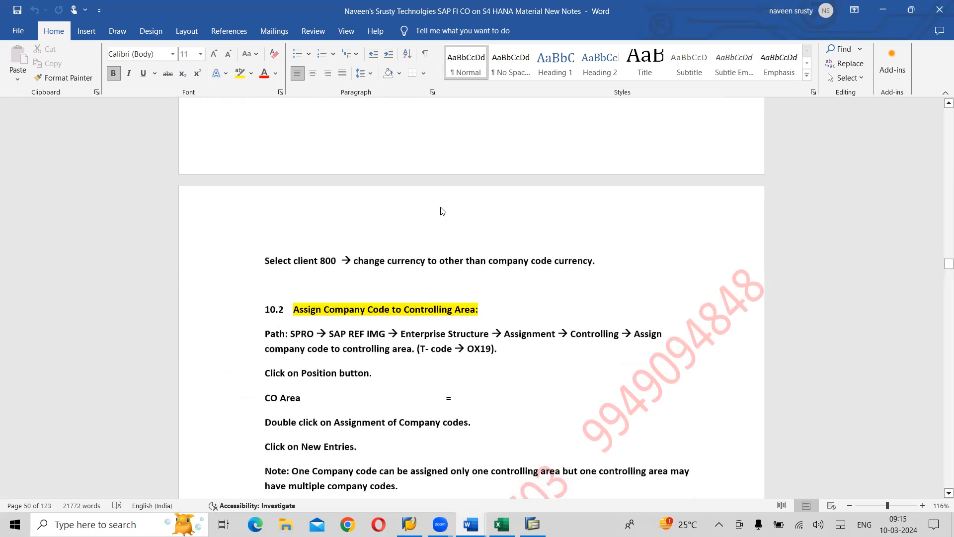
pyautogui.scroll(6, 441, 208)
pyautogui.scroll(4, 442, 212)
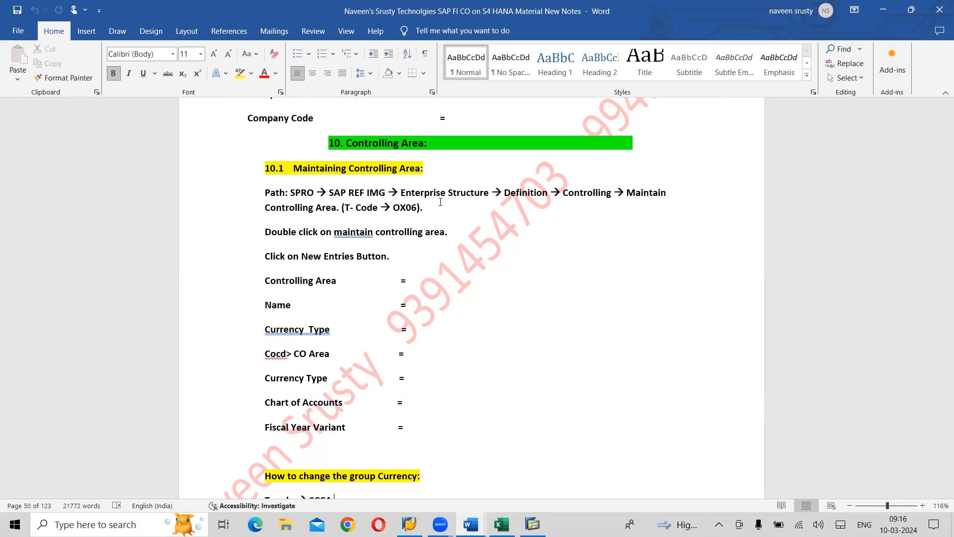
# - Switch to SAP Easy Access, run transaction SPRO, and open the SAP Reference IMG
pyautogui.hotkey('alt', 'Tab')
pyautogui.hotkey('alt', 'Tab')
pyautogui.hotkey('alt', 'Tab')
pyautogui.hotkey('alt', 'Tab')
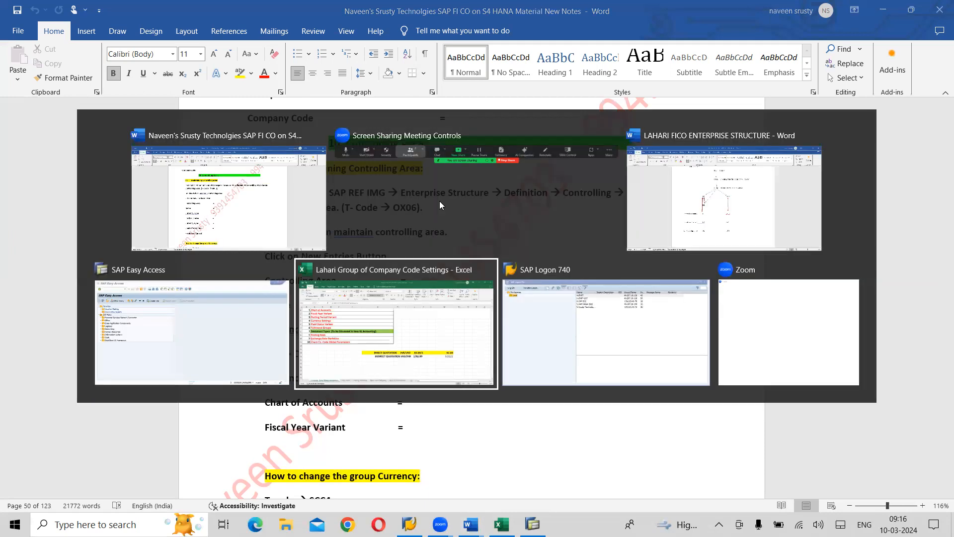
pyautogui.hotkey('alt', 'shift', 'Tab')
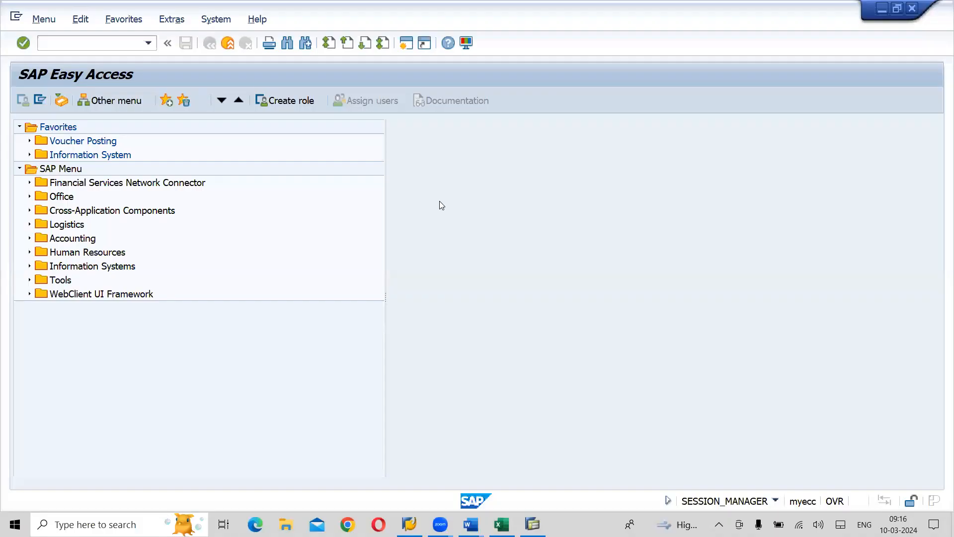
pyautogui.write('SPRO')
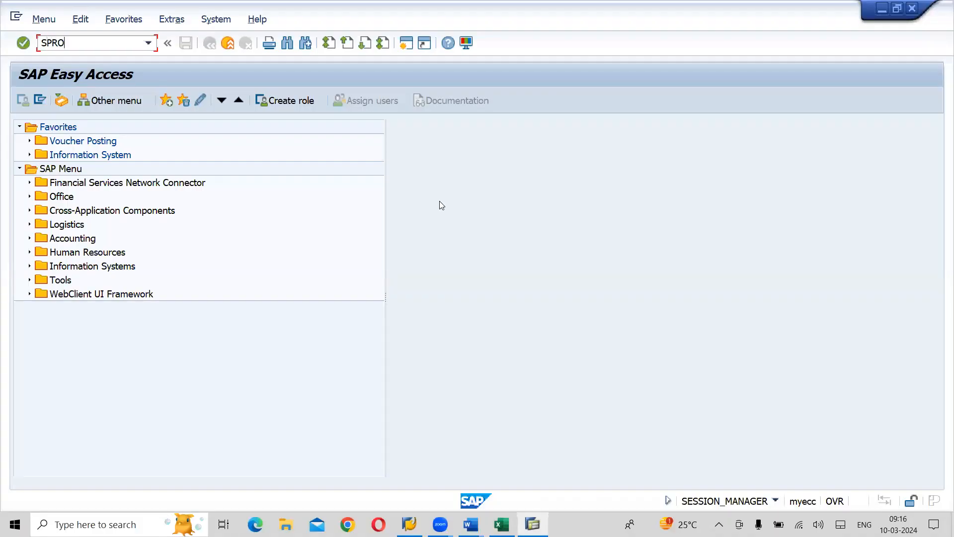
pyautogui.press('Return')
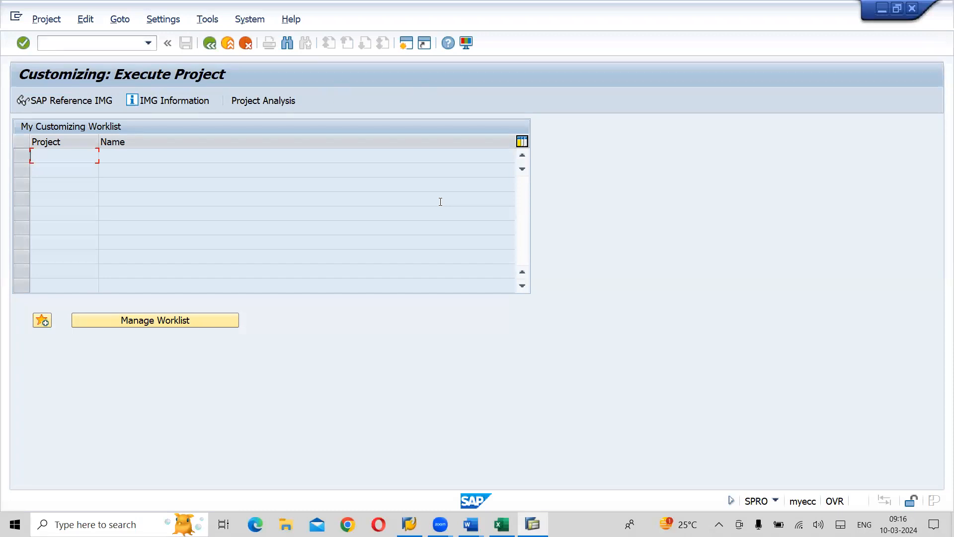
pyautogui.click(77, 101)
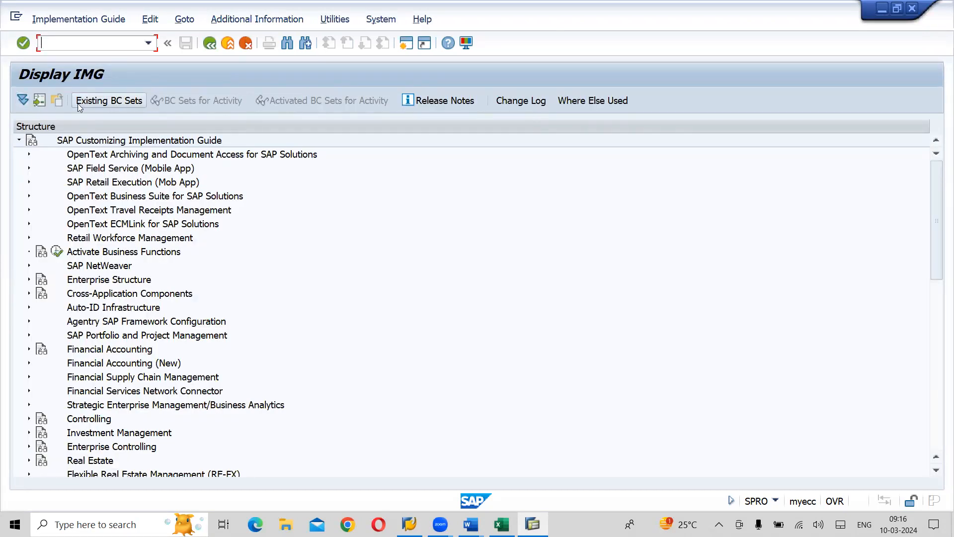
# - Expand the IMG structure through Enterprise Structure and Definition to the Controlling activities
pyautogui.click(125, 279)
pyautogui.click(29, 280)
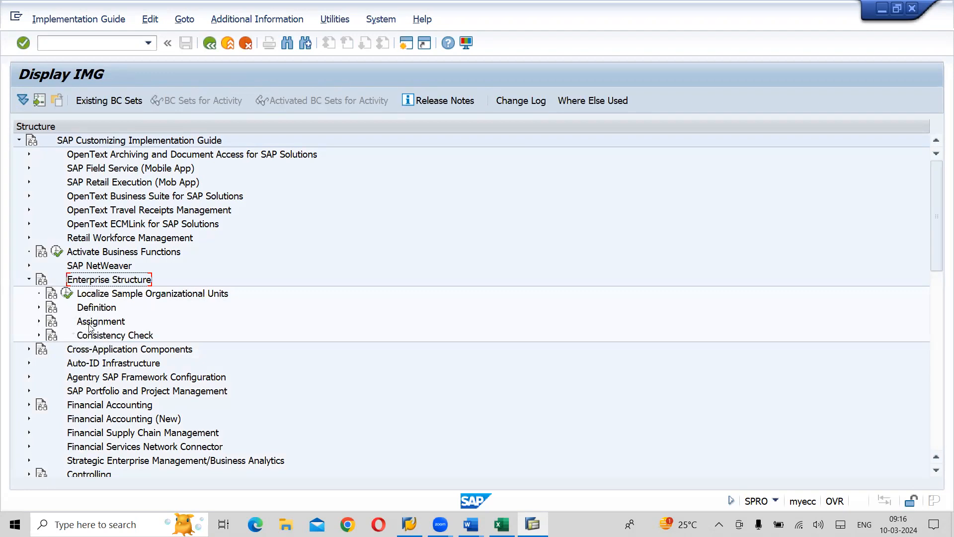
pyautogui.click(39, 307)
pyautogui.click(110, 337)
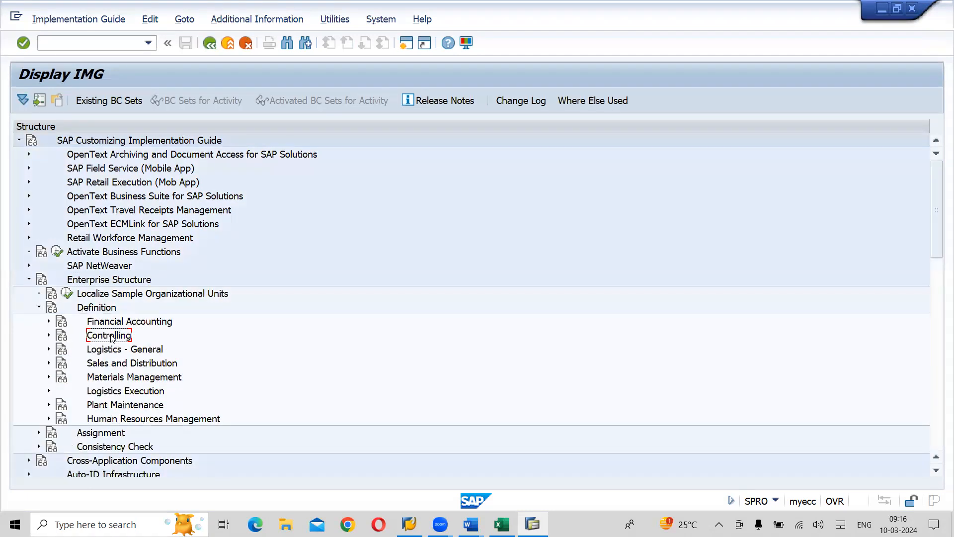
pyautogui.click(49, 335)
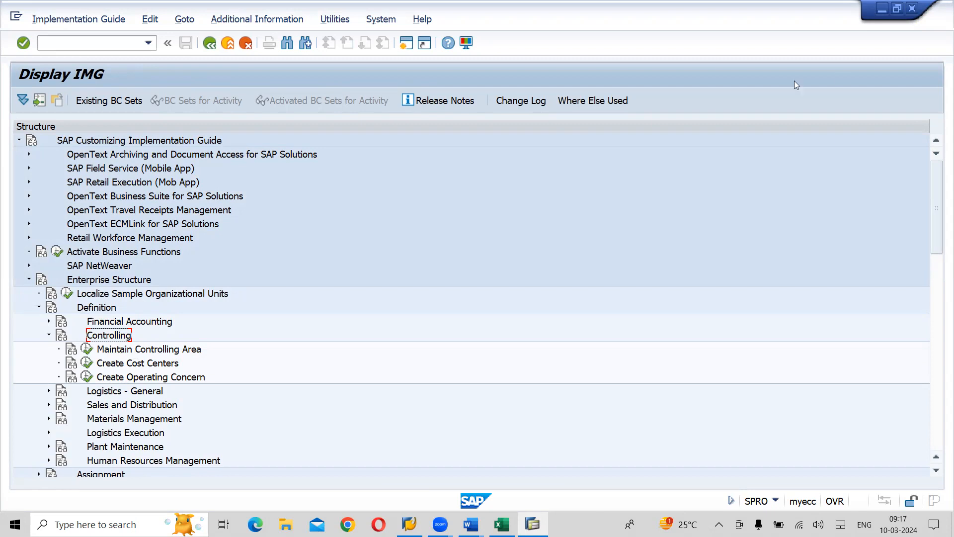
# - Show the IMG Activity keys as additional information in the IMG structure and widen their column to fit the full keys
pyautogui.click(930, 12)
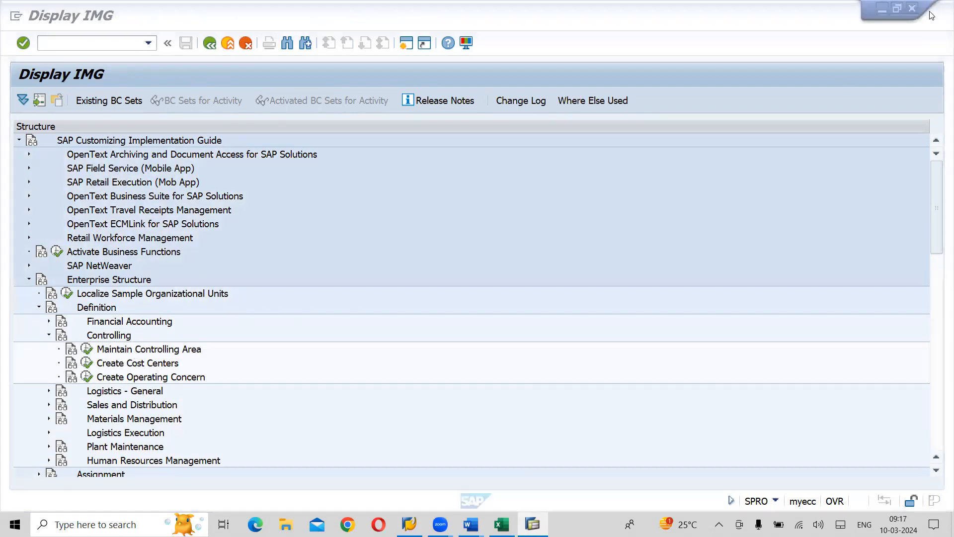
pyautogui.click(648, 198)
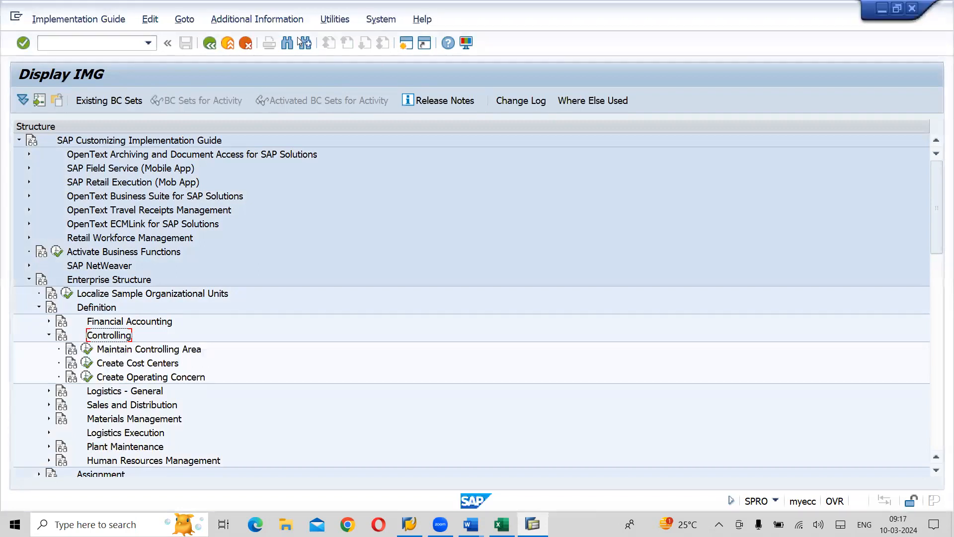
pyautogui.click(270, 19)
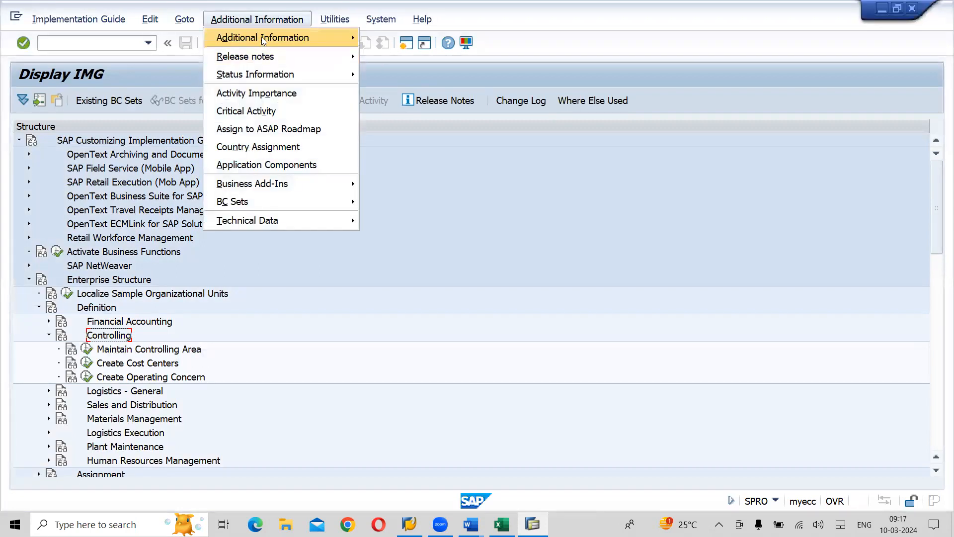
pyautogui.moveTo(264, 40)
pyautogui.moveTo(446, 54)
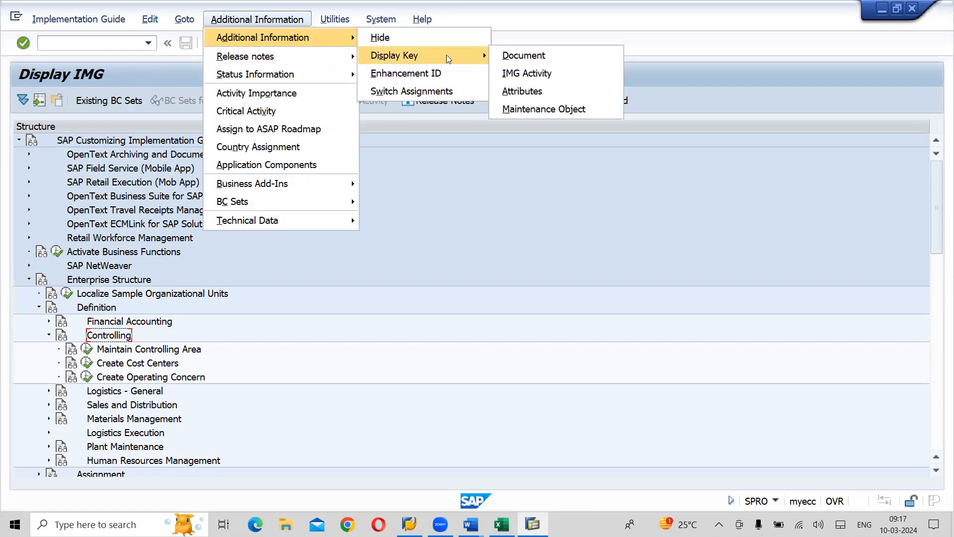
pyautogui.click(538, 80)
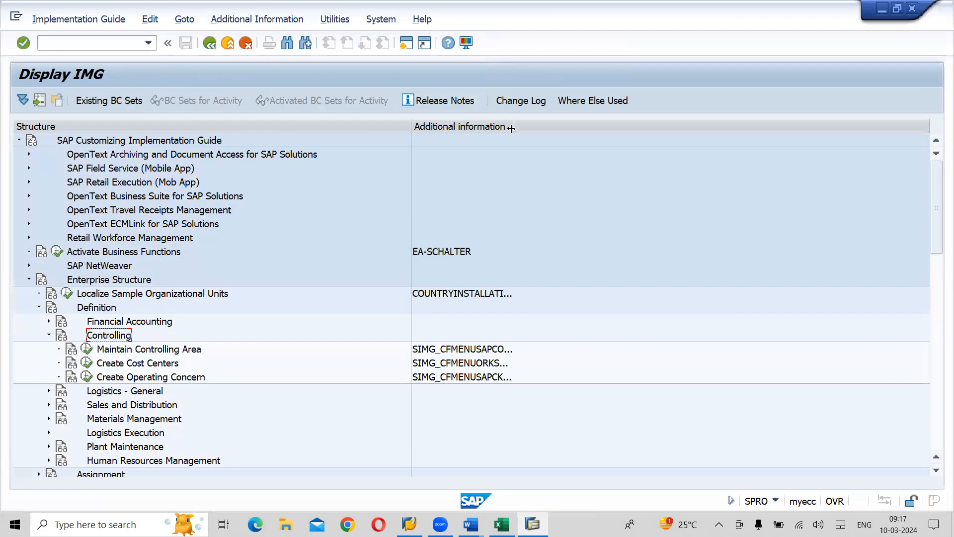
pyautogui.moveTo(514, 125); pyautogui.dragTo(551, 127)
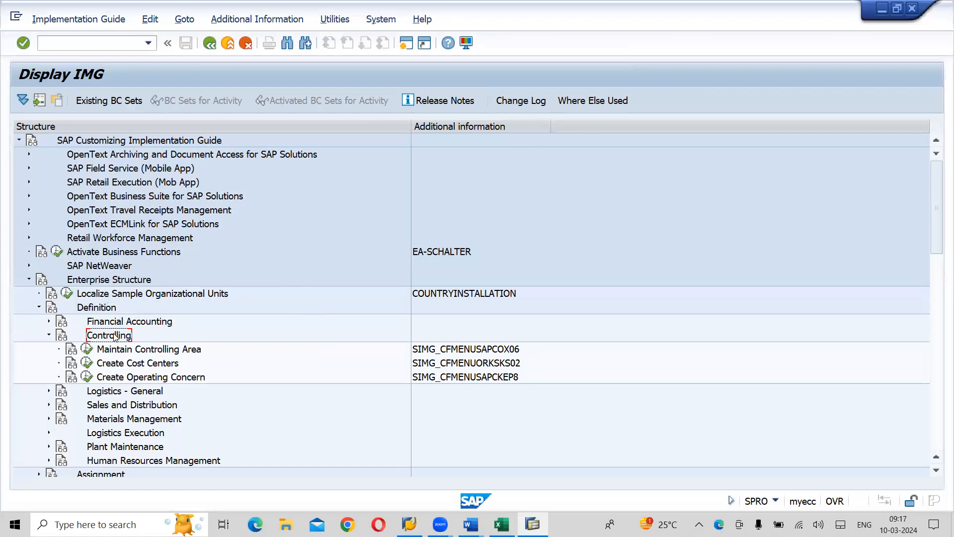
# - Execute the Maintain Controlling Area activity and start a new controlling area entry in its basic data
pyautogui.click(124, 352)
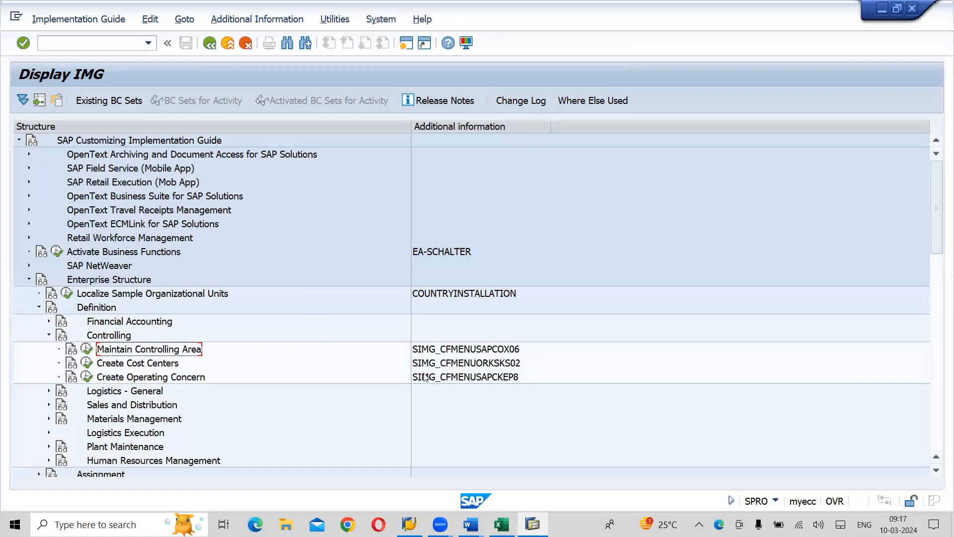
pyautogui.click(502, 354)
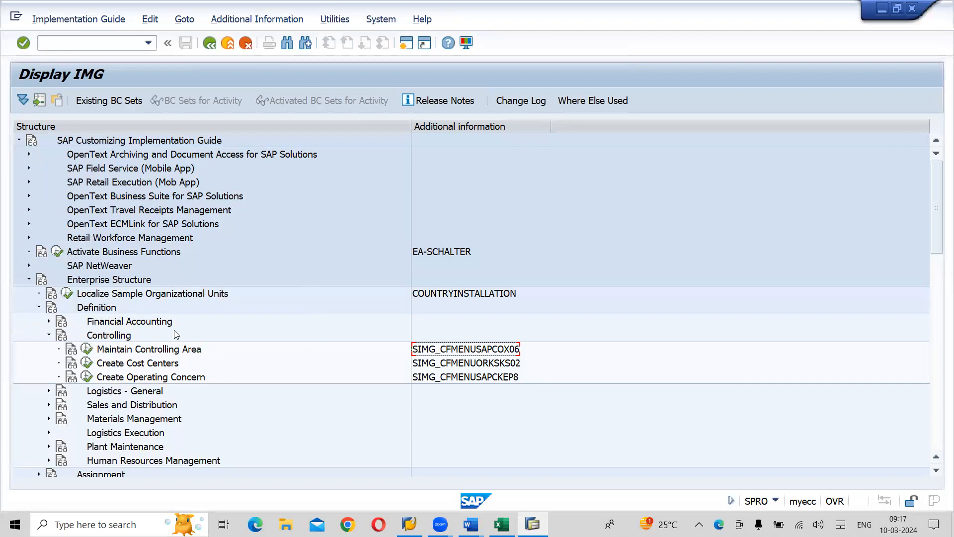
pyautogui.click(86, 349)
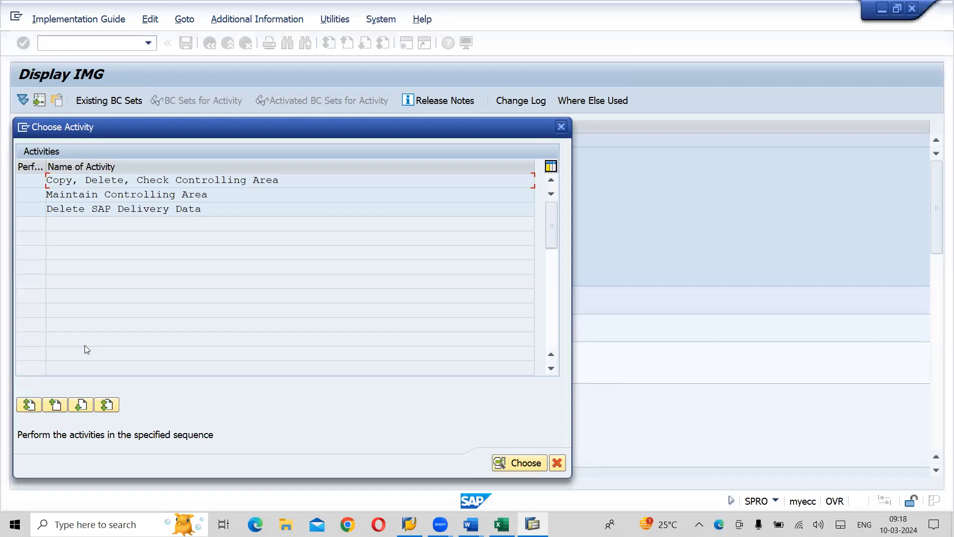
pyautogui.doubleClick(156, 196)
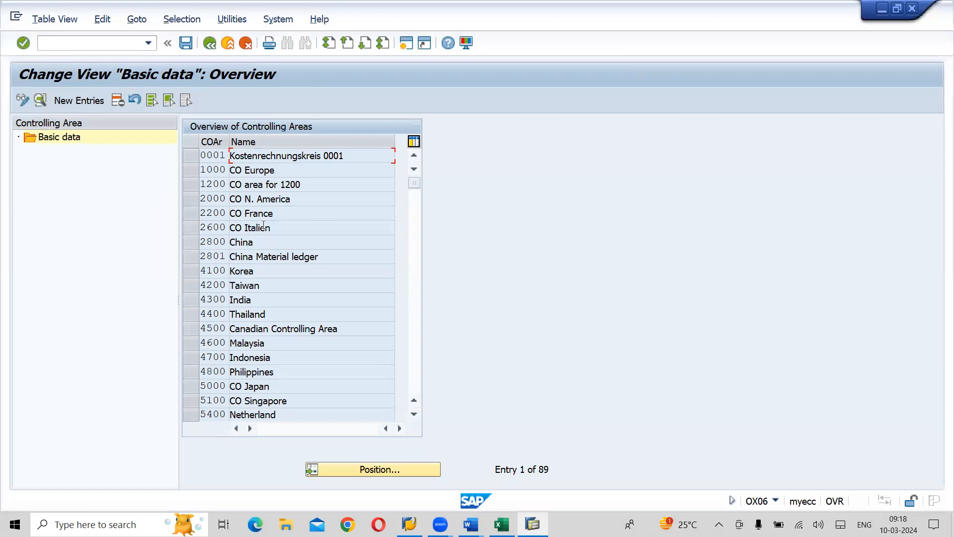
pyautogui.click(76, 101)
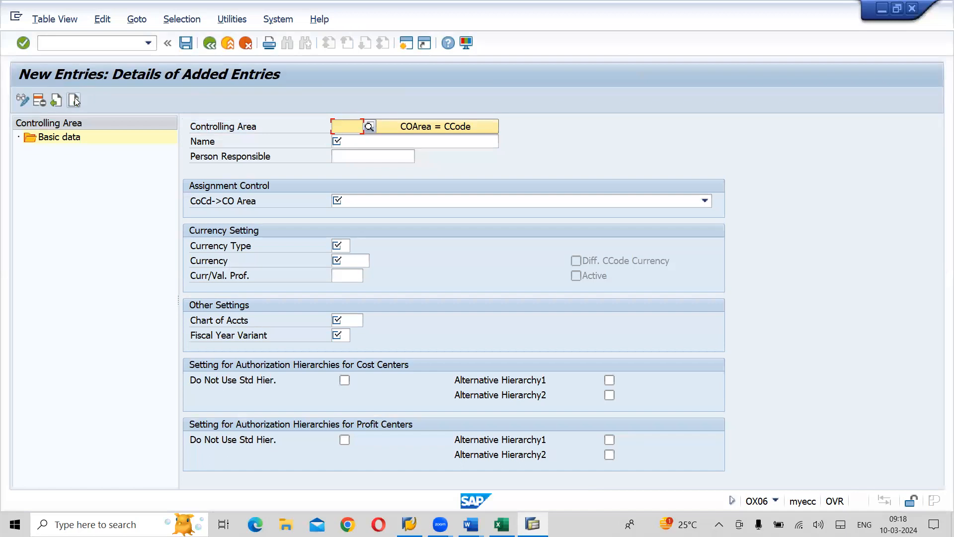
# - Check the controlling area code in the enterprise structure document and enter LCOA as the new entry's Controlling Area in SAP
pyautogui.hotkey('alt', 'Tab')
pyautogui.press('Tab')
pyautogui.press('Tab')
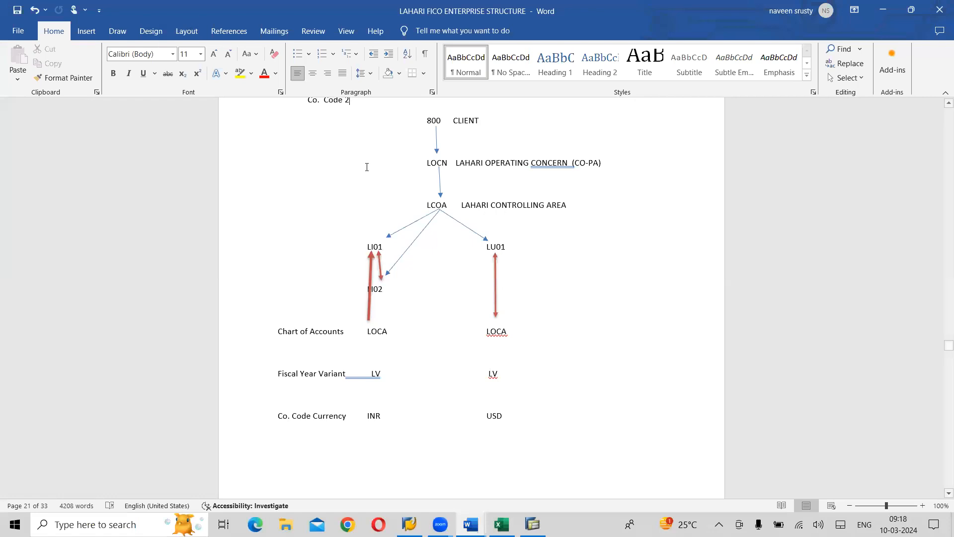
pyautogui.hotkey('alt', 'Tab')
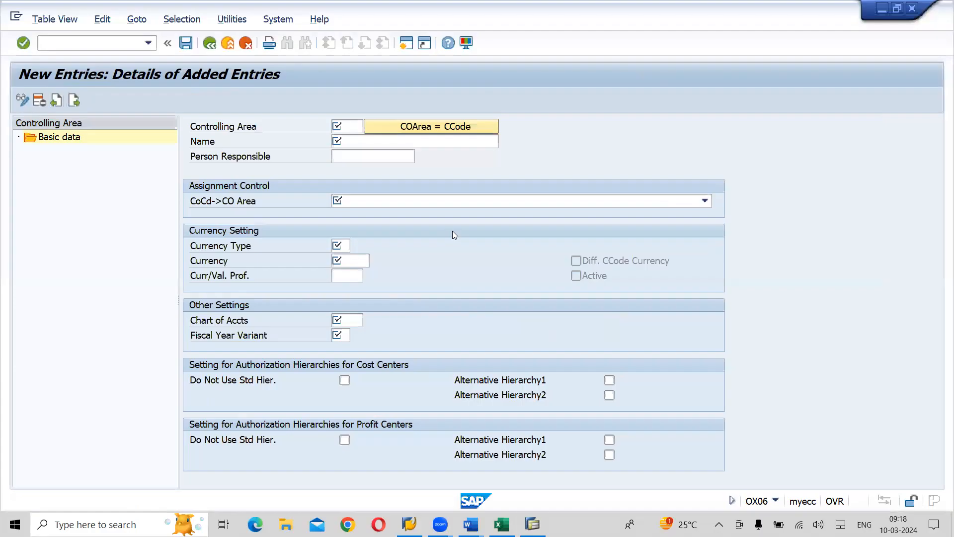
pyautogui.write('LCOA')
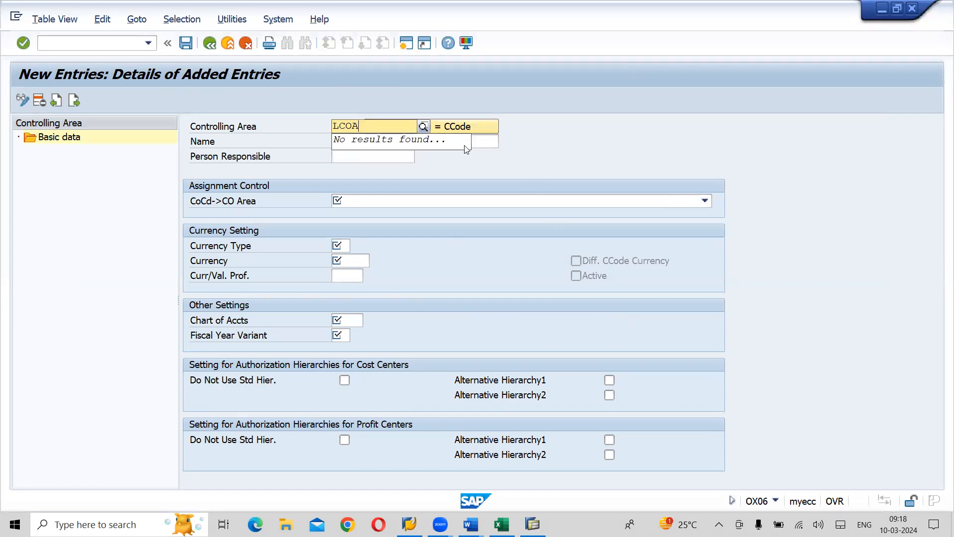
# - Name controlling area LCOA "Lahari Controlling Area"
pyautogui.click(483, 140)
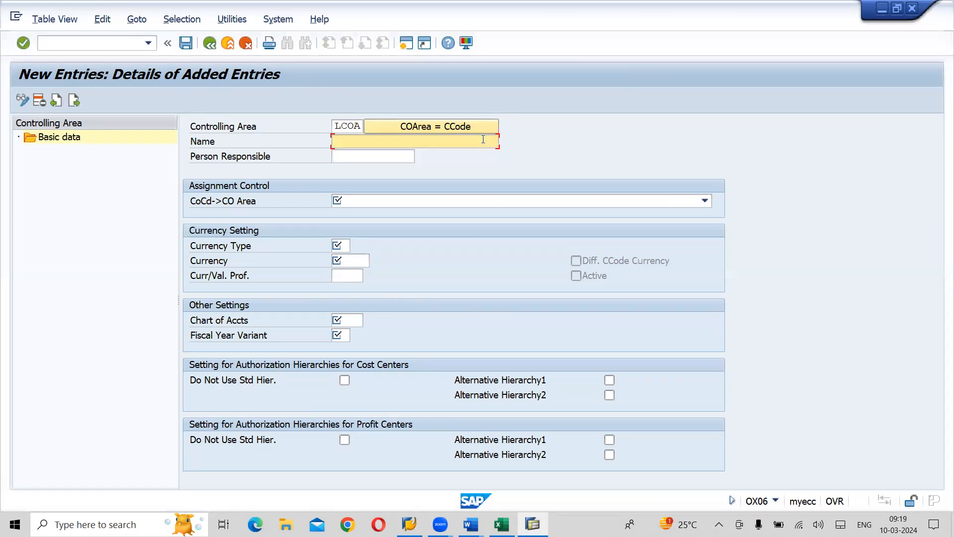
pyautogui.write('LAH')
pyautogui.press('BackSpace')
pyautogui.press('BackSpace')
pyautogui.write('ahari')
pyautogui.hotkey('alt', 'Tab')
pyautogui.hotkey('alt', 'Tab')
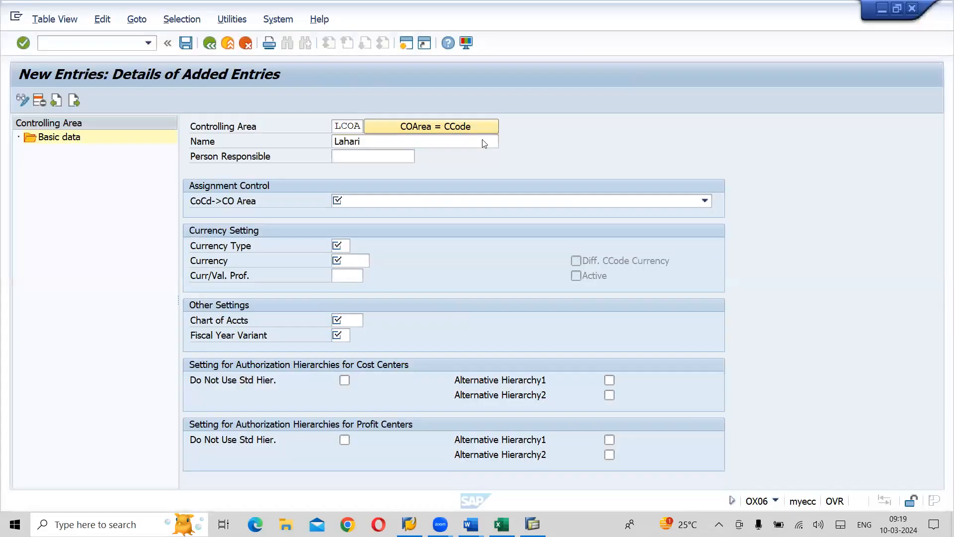
pyautogui.write('Controlling Area')
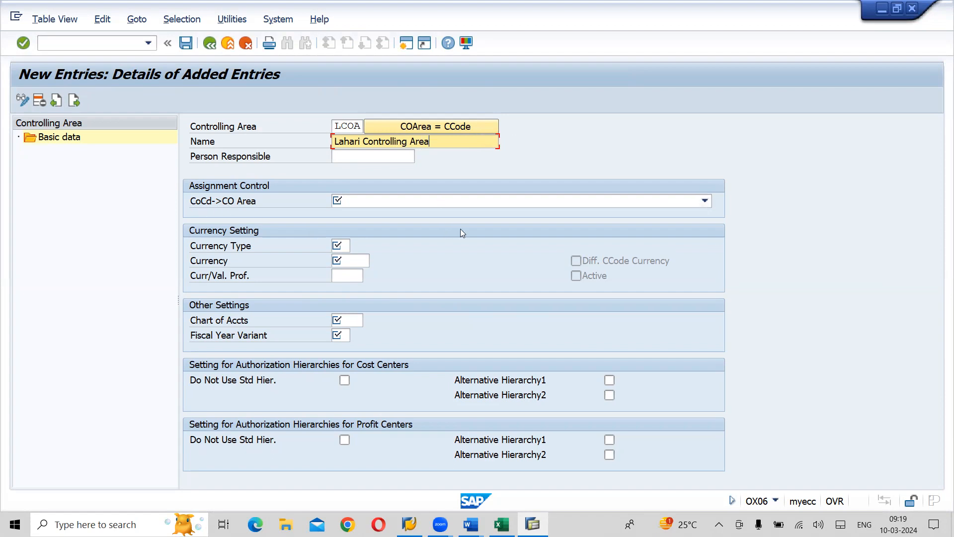
# - Set the CoCd->CO Area assignment to Cross-company-code cost accounting and the Currency Type to 30, Group currency
pyautogui.click(705, 201)
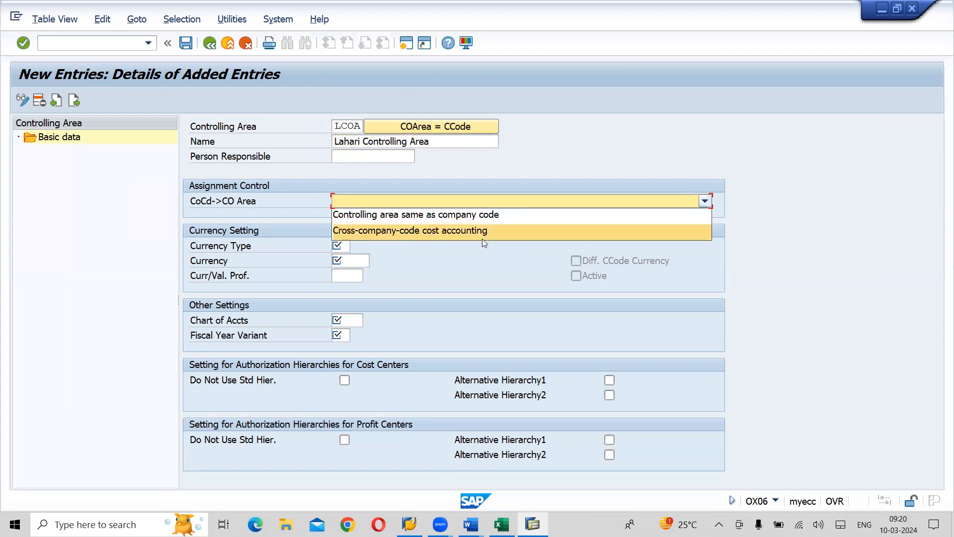
pyautogui.click(467, 232)
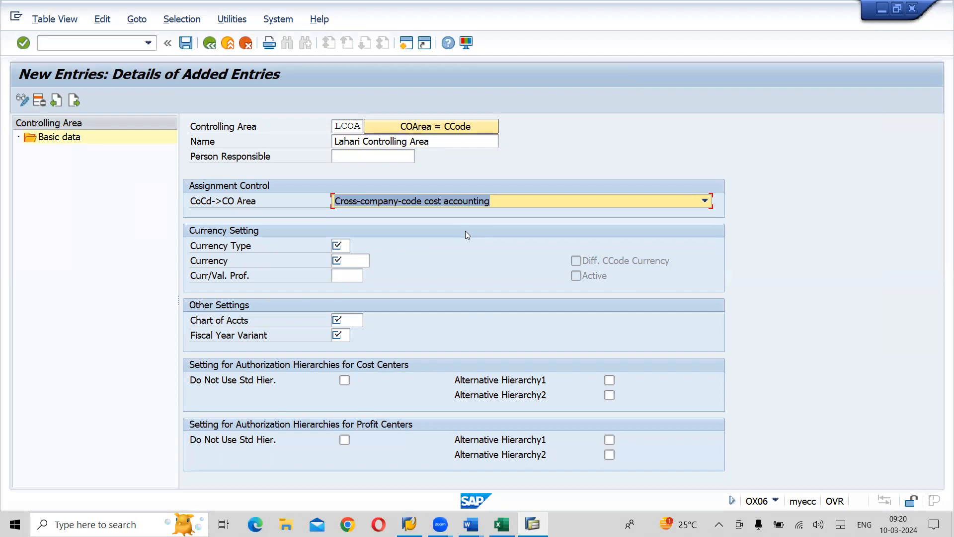
pyautogui.click(346, 245)
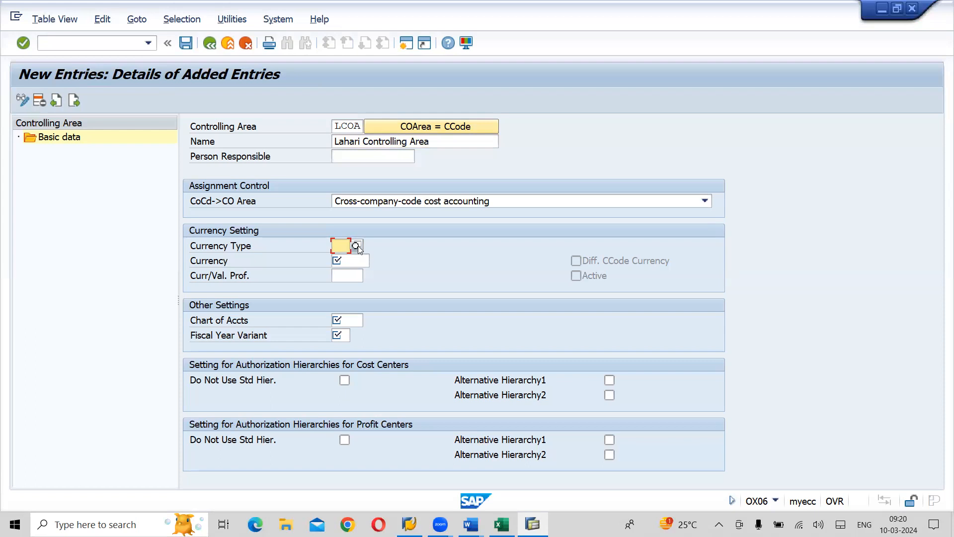
pyautogui.click(358, 245)
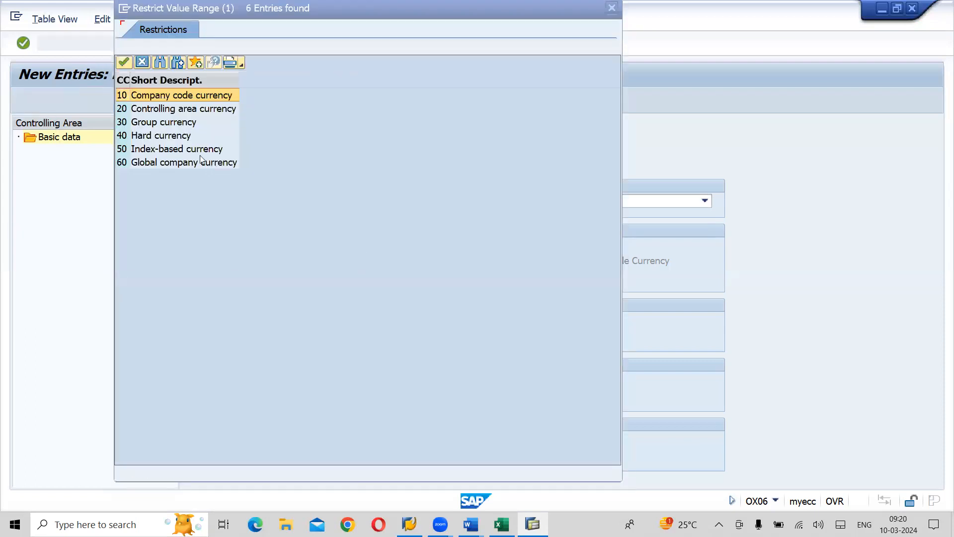
pyautogui.click(143, 123)
pyautogui.doubleClick(144, 124)
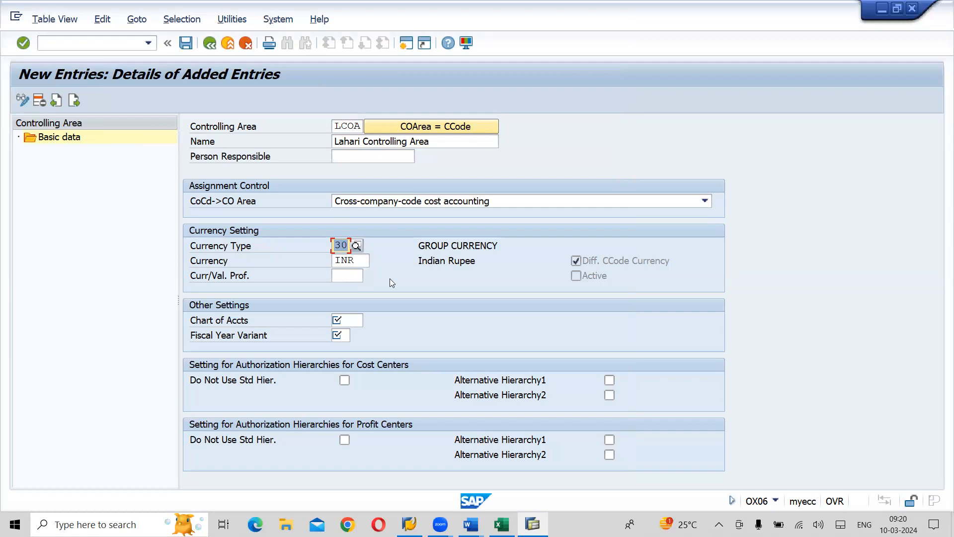
# - Set the Chart of Accts of controlling area LCOA to LOCA, Lahari Operational Chart of Accounts
pyautogui.click(354, 320)
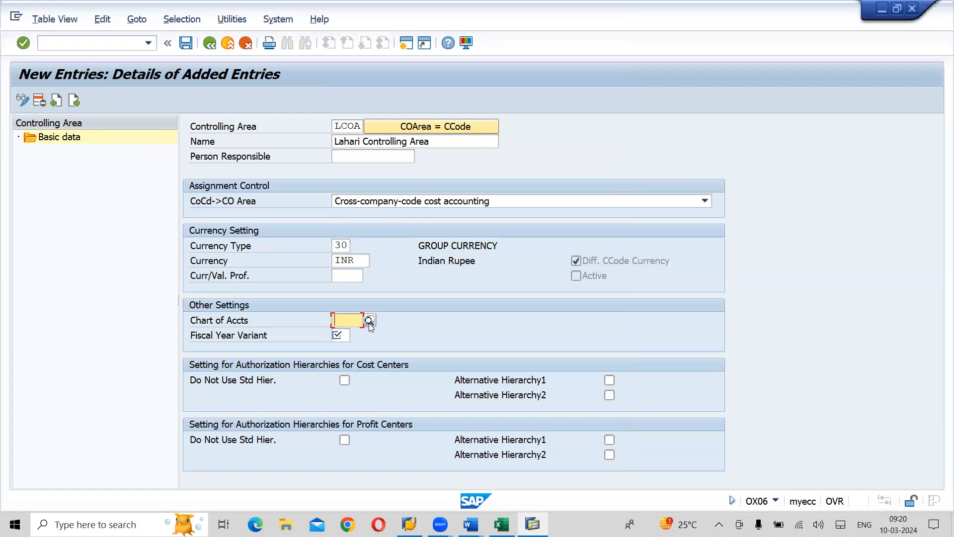
pyautogui.click(367, 320)
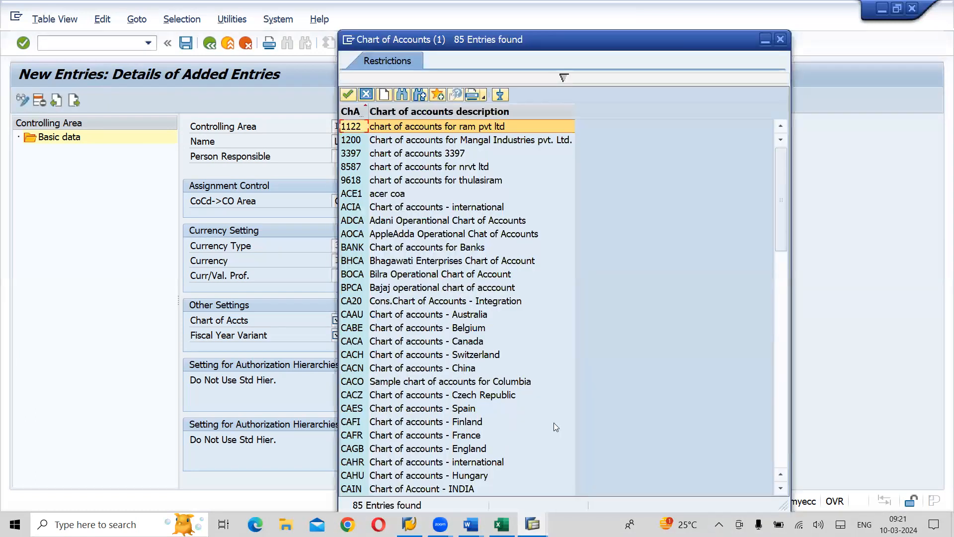
pyautogui.click(785, 450)
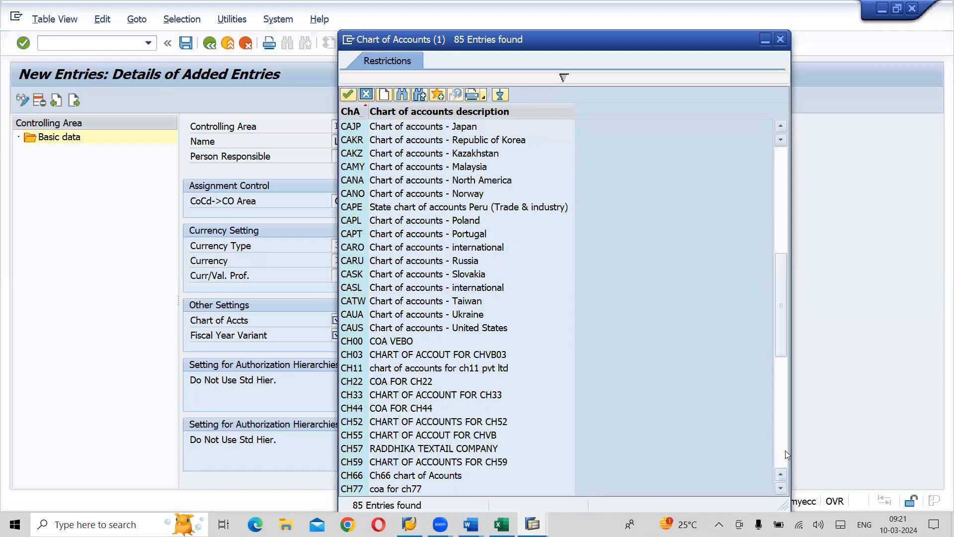
pyautogui.click(785, 450)
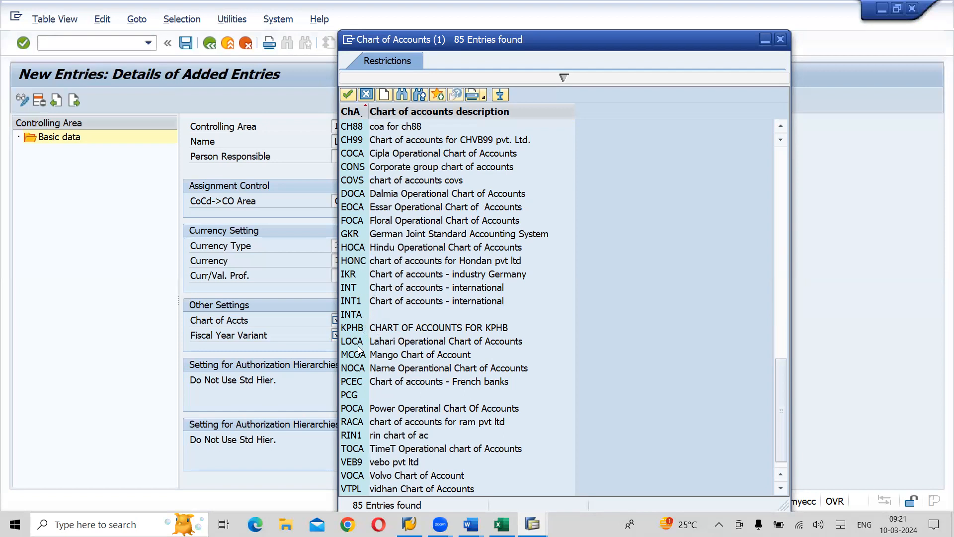
pyautogui.doubleClick(397, 341)
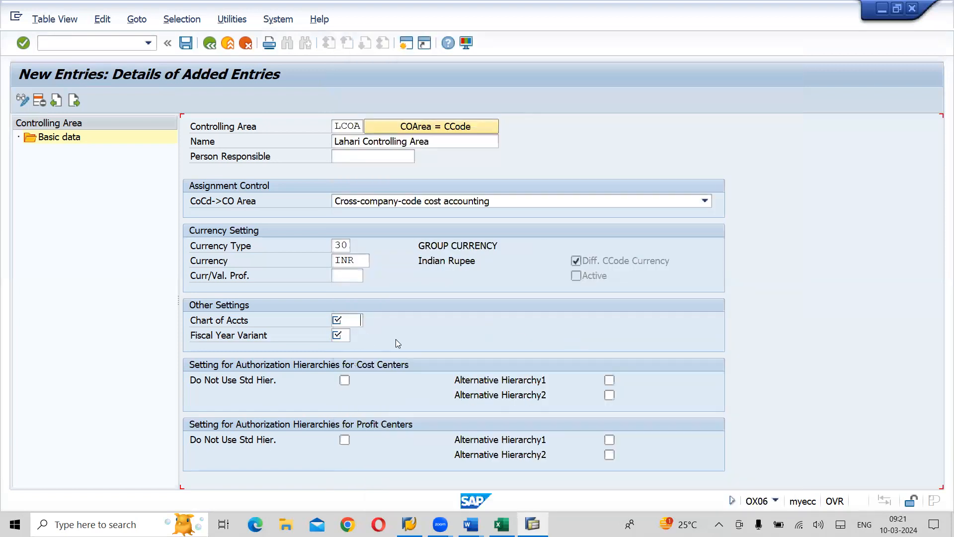
# - Set the Fiscal Year Variant to LV and save the controlling area in the FICO_CD_Lahari Group Company Configuration customizing request
pyautogui.click(345, 337)
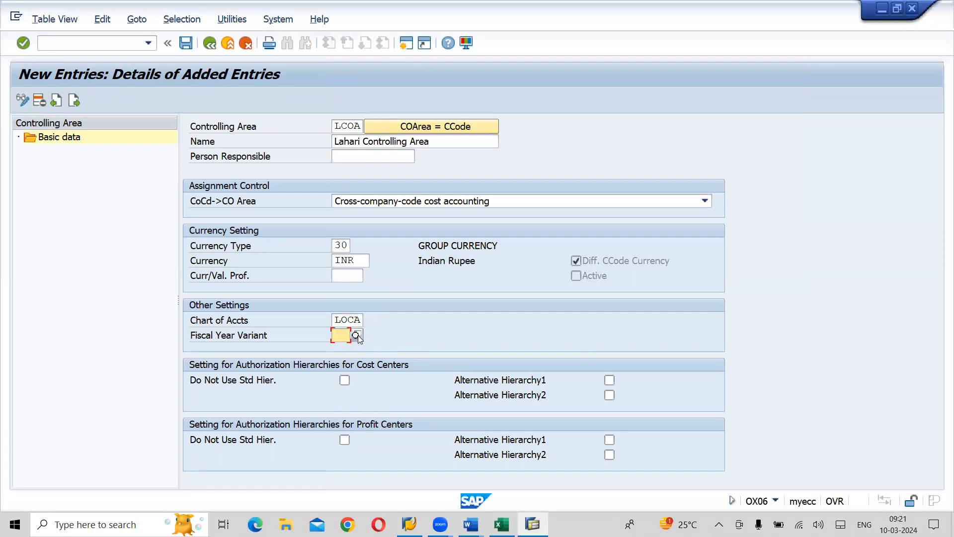
pyautogui.click(357, 336)
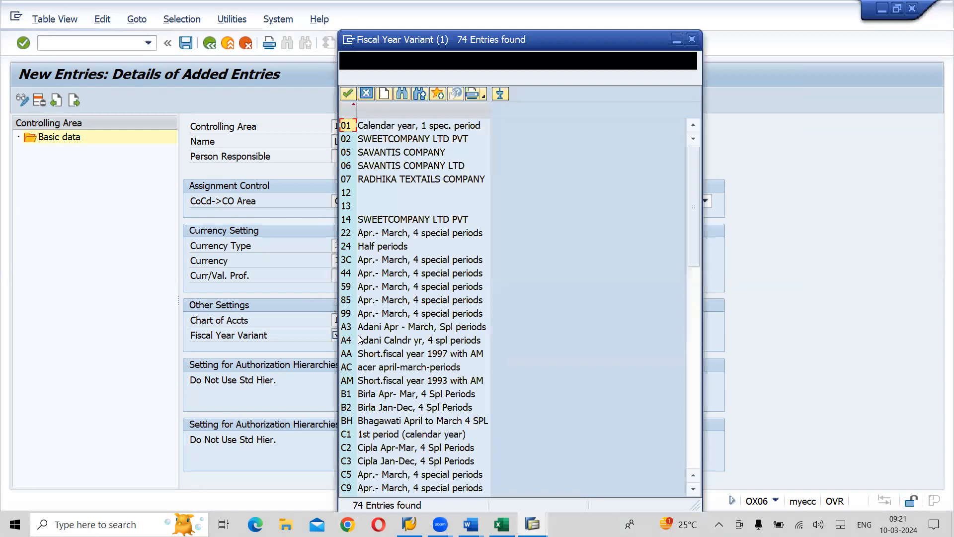
pyautogui.click(695, 460)
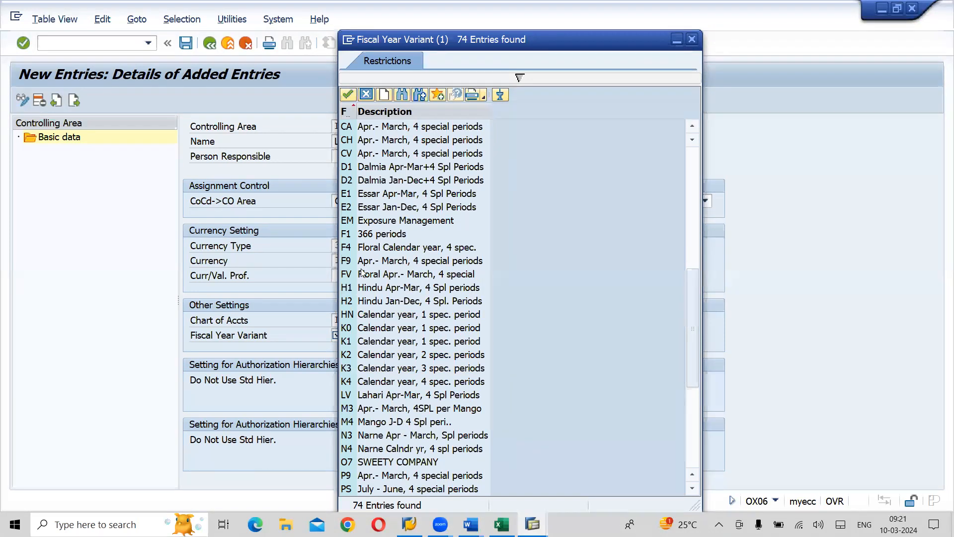
pyautogui.doubleClick(365, 395)
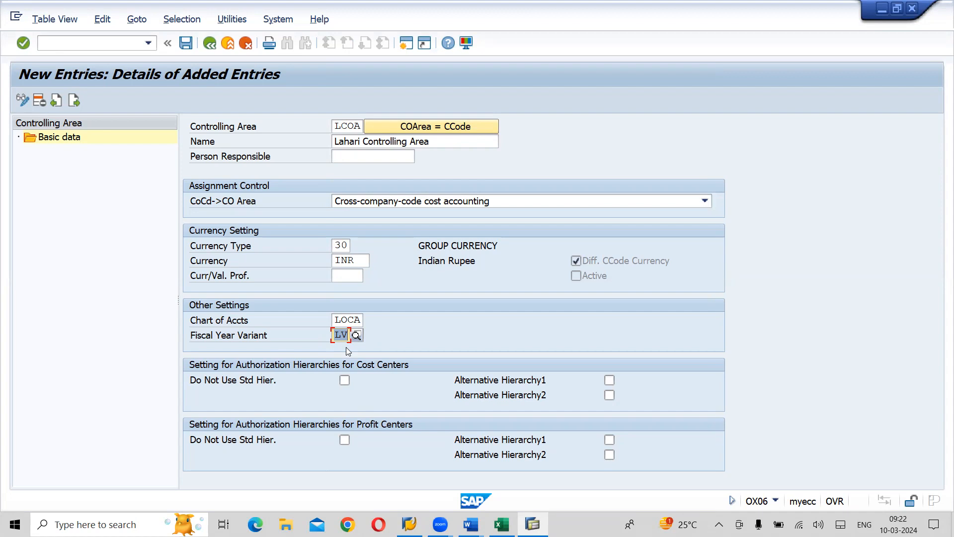
pyautogui.click(185, 44)
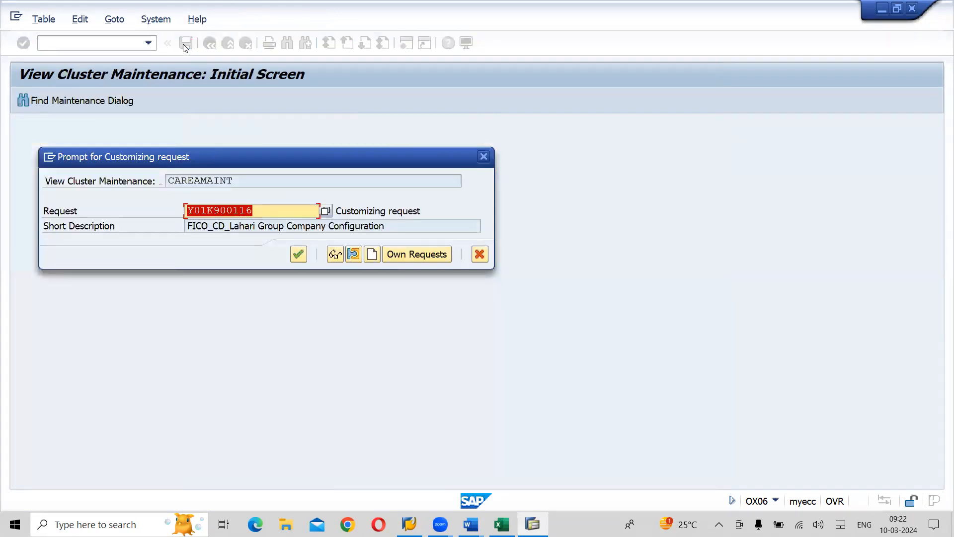
pyautogui.click(298, 255)
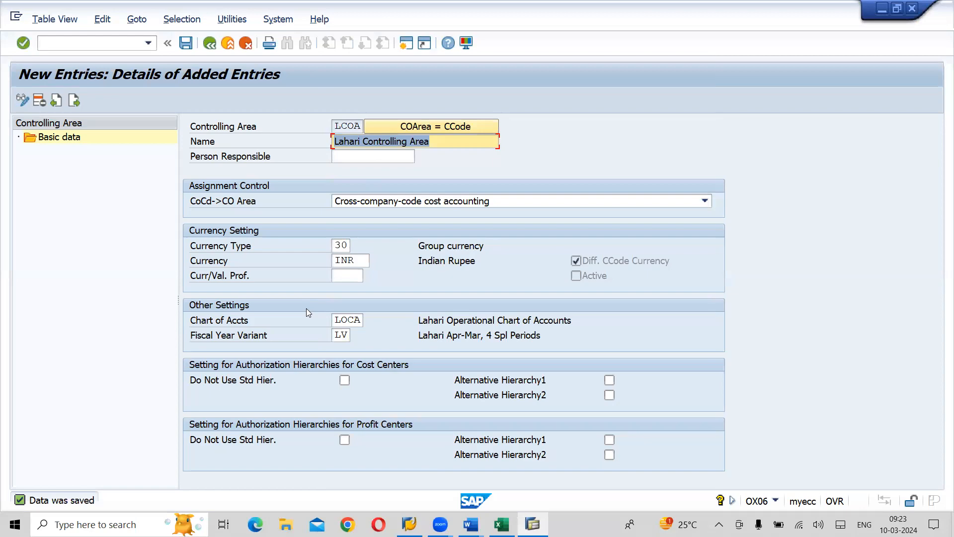
# - Check the Word notes for the section on assigning company codes to the controlling area, then return to SAP
pyautogui.hotkey('alt', 'Tab')
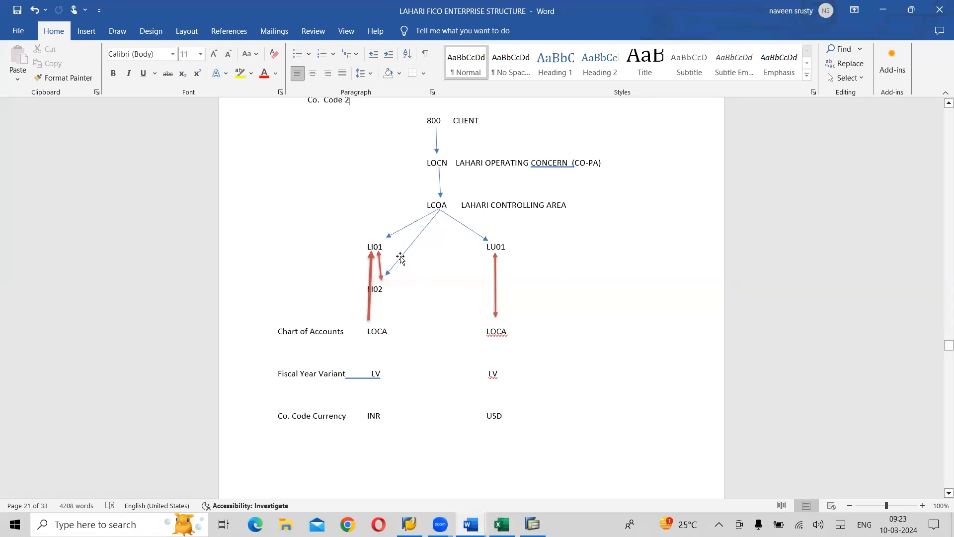
pyautogui.hotkey('alt', 'Tab')
pyautogui.hotkey('alt', 'Tab')
pyautogui.hotkey('alt', 'Tab')
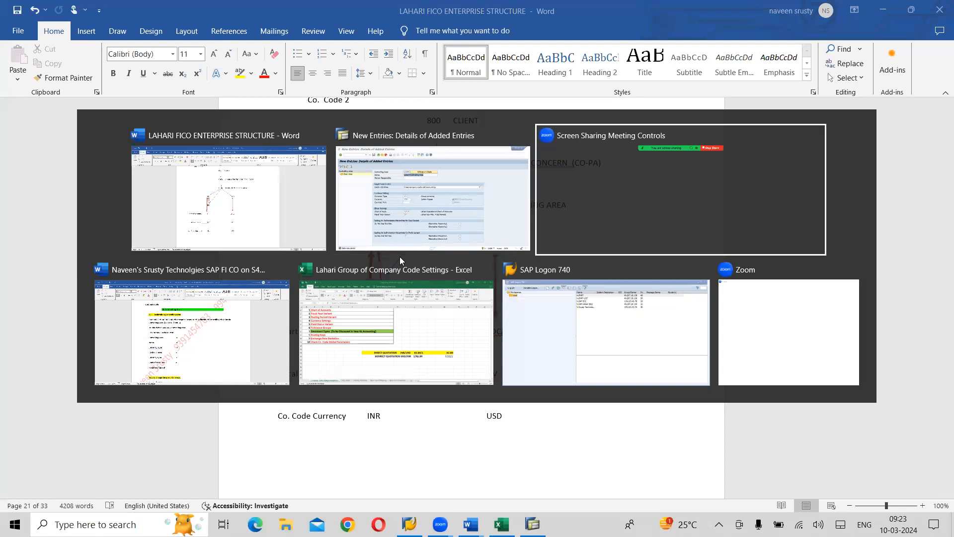
pyautogui.scroll(-10, 401, 257)
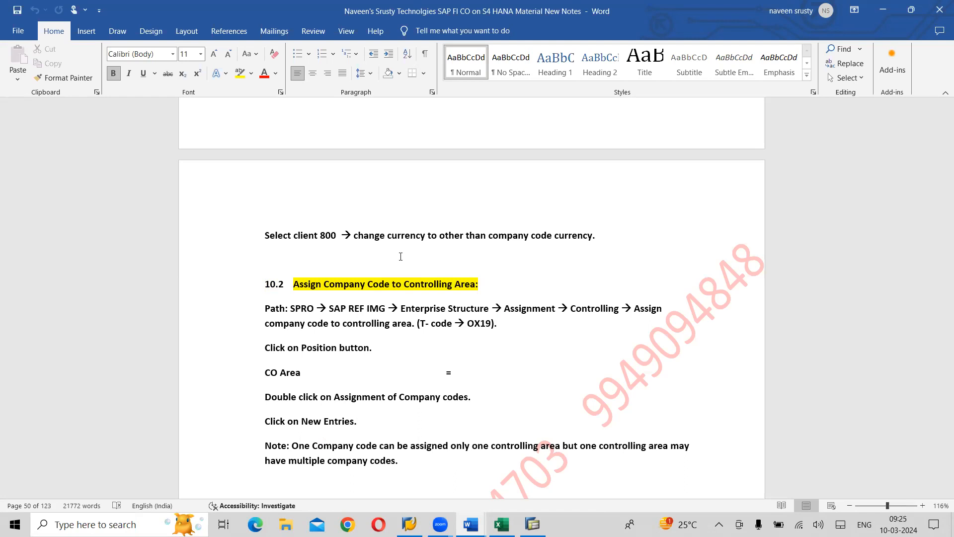
pyautogui.hotkey('alt', 'Tab')
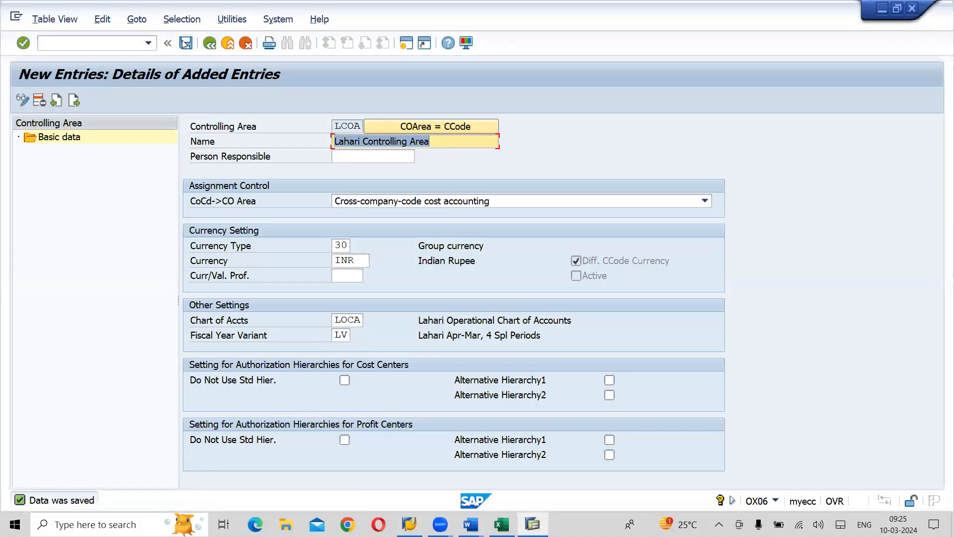
# - Leave controlling area maintenance and close its activity selection to return to the IMG structure
pyautogui.click(210, 44)
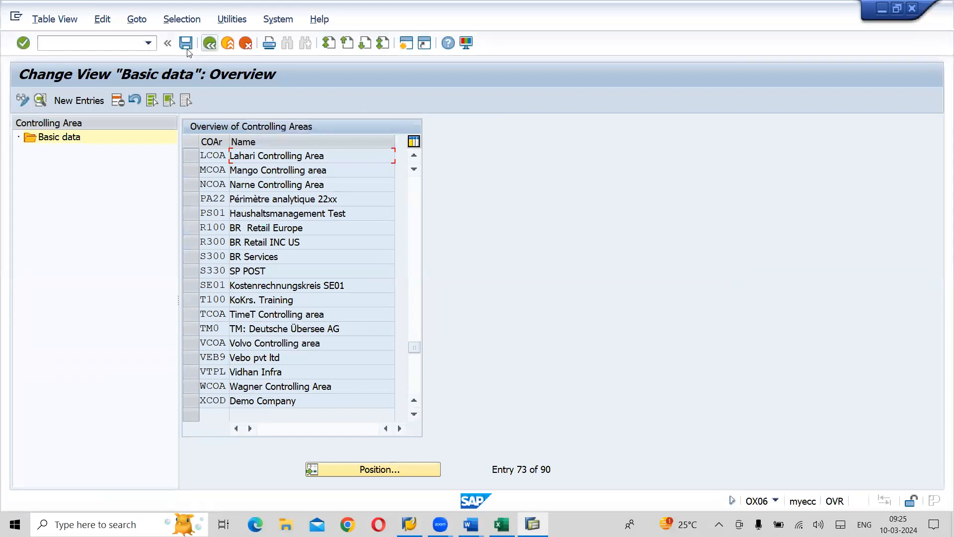
pyautogui.click(213, 46)
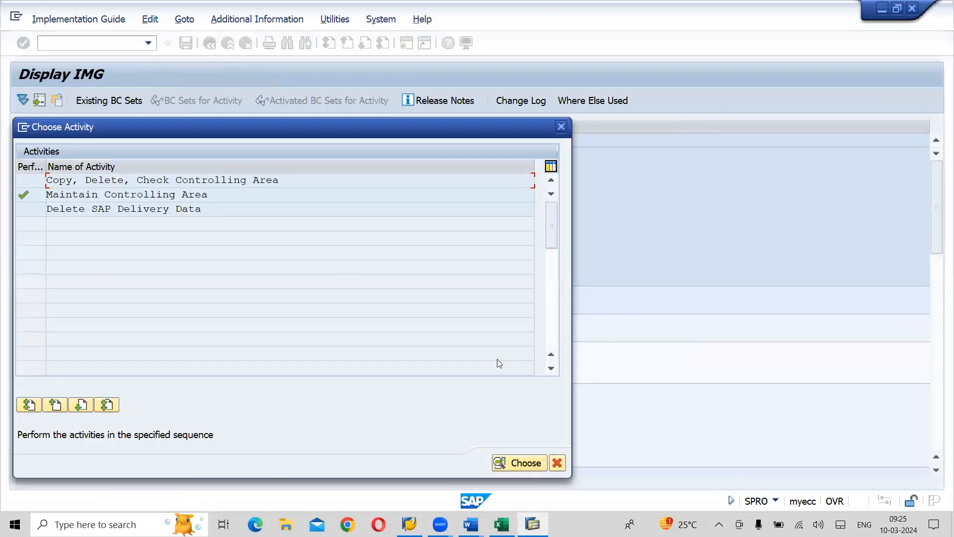
pyautogui.click(562, 128)
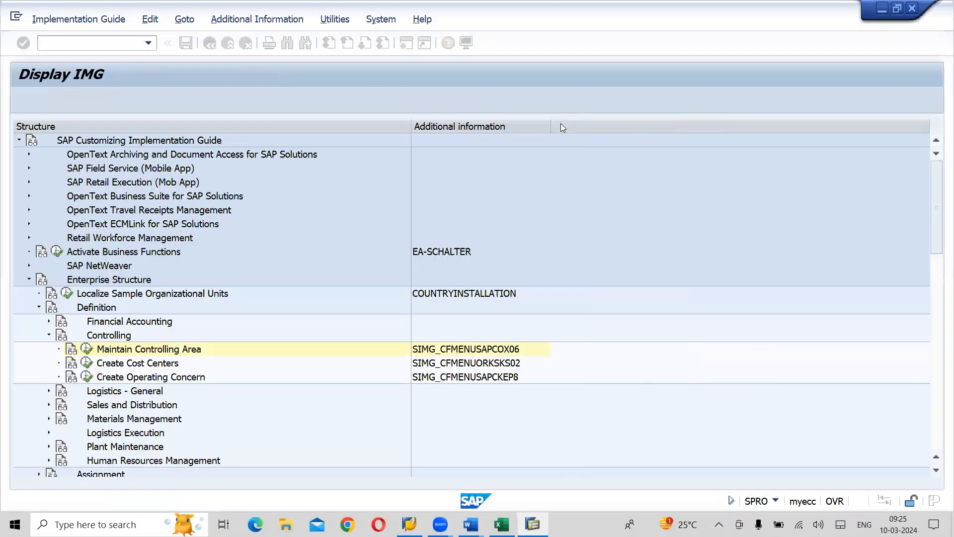
# - Execute the Assign company code to controlling area activity under Enterprise Structure, Assignment, Controlling in the IMG
pyautogui.click(42, 308)
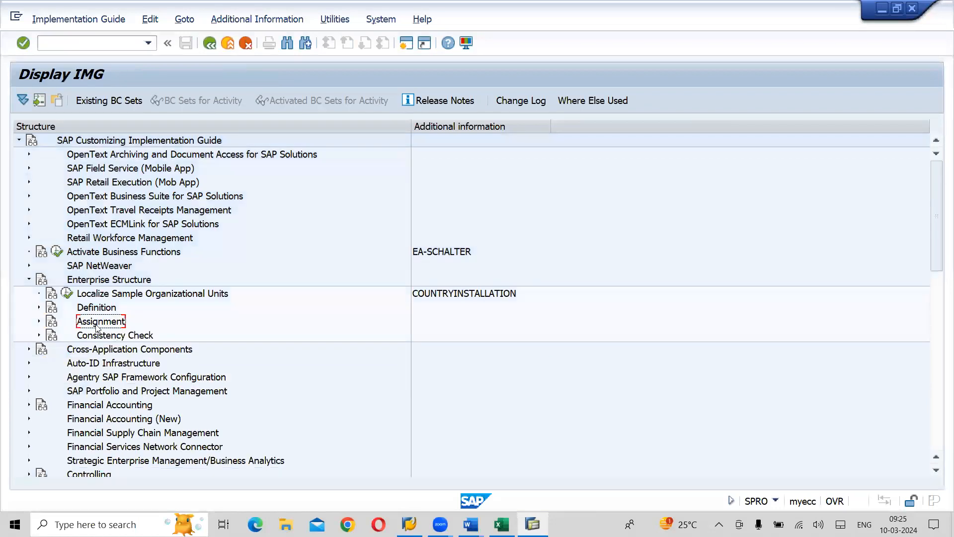
pyautogui.click(40, 321)
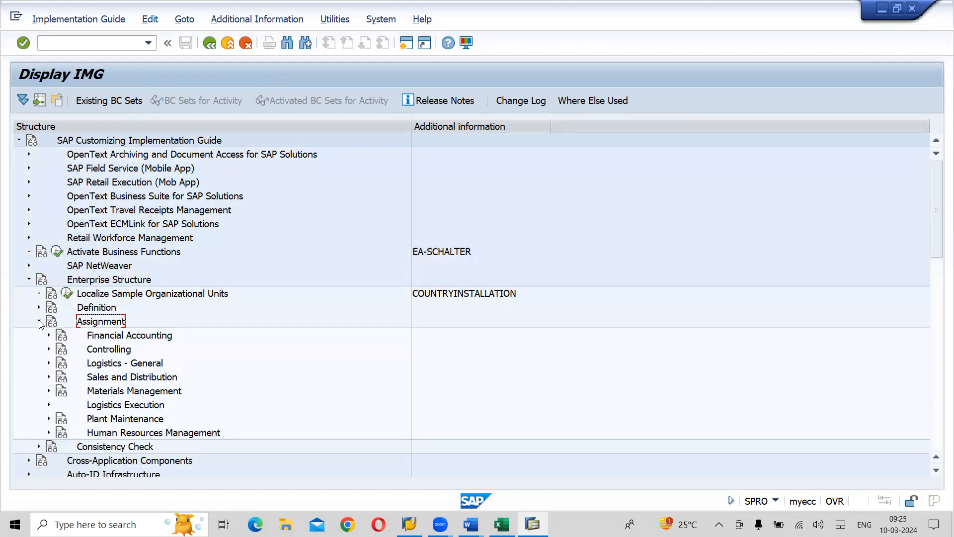
pyautogui.click(105, 351)
pyautogui.click(49, 350)
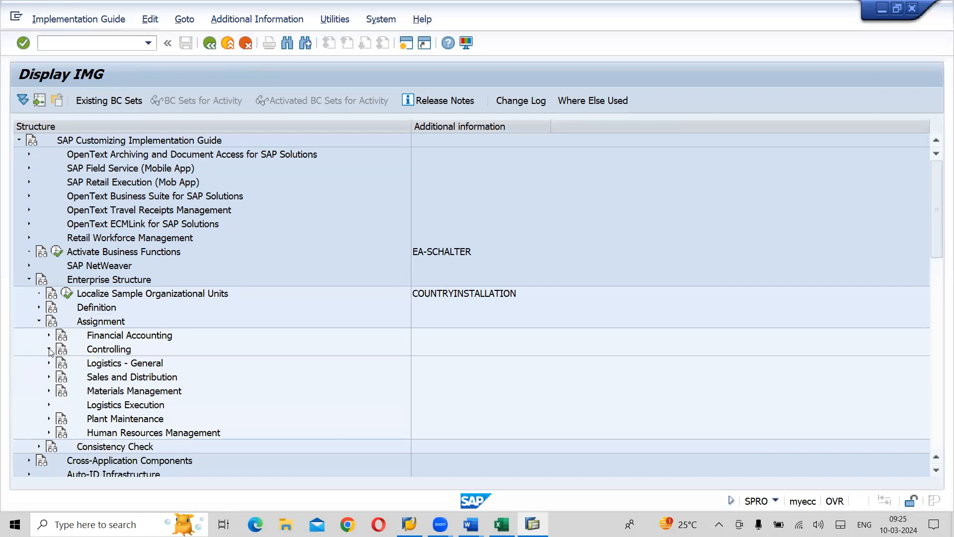
pyautogui.click(152, 365)
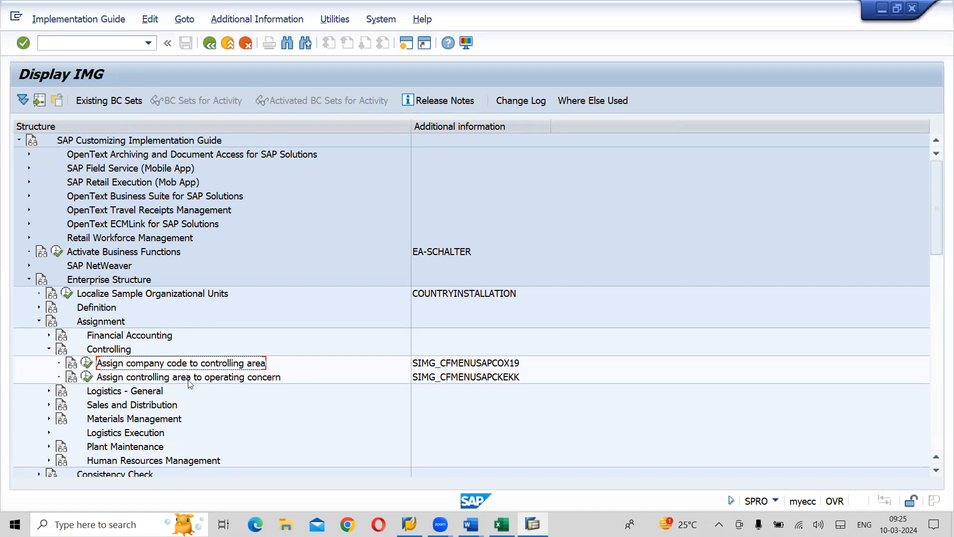
pyautogui.click(87, 363)
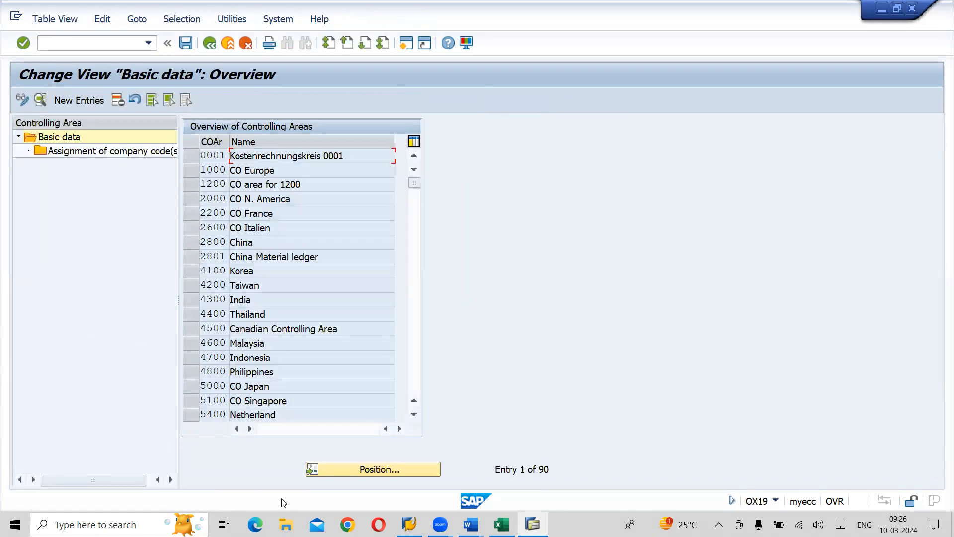
# - Find controlling area LCOA in the overview and open its assignment of company codes
pyautogui.click(406, 469)
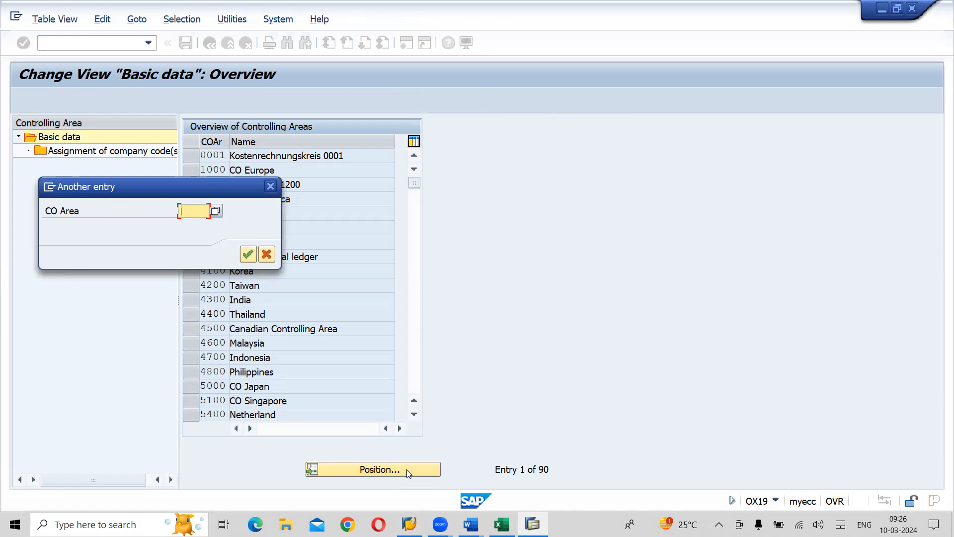
pyautogui.write('LCOA')
pyautogui.click(248, 253)
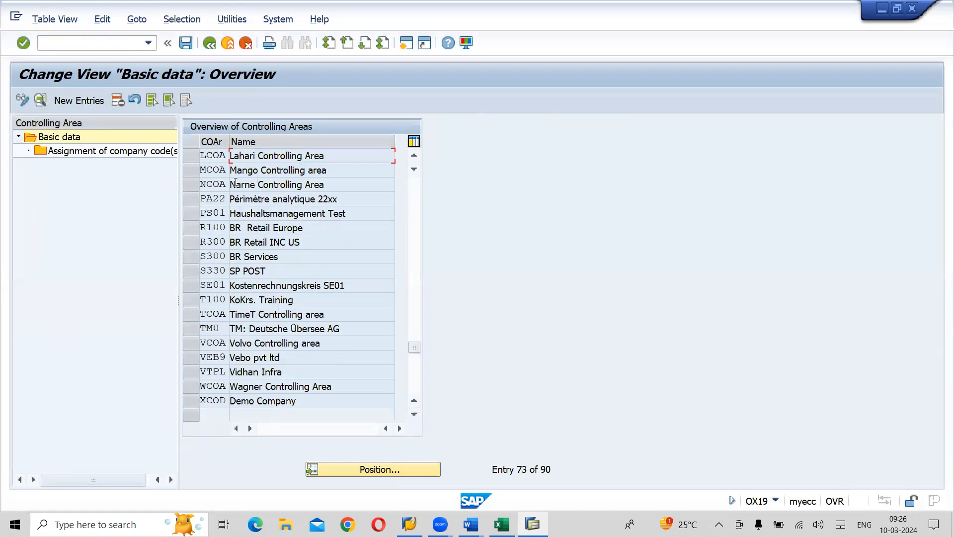
pyautogui.click(193, 161)
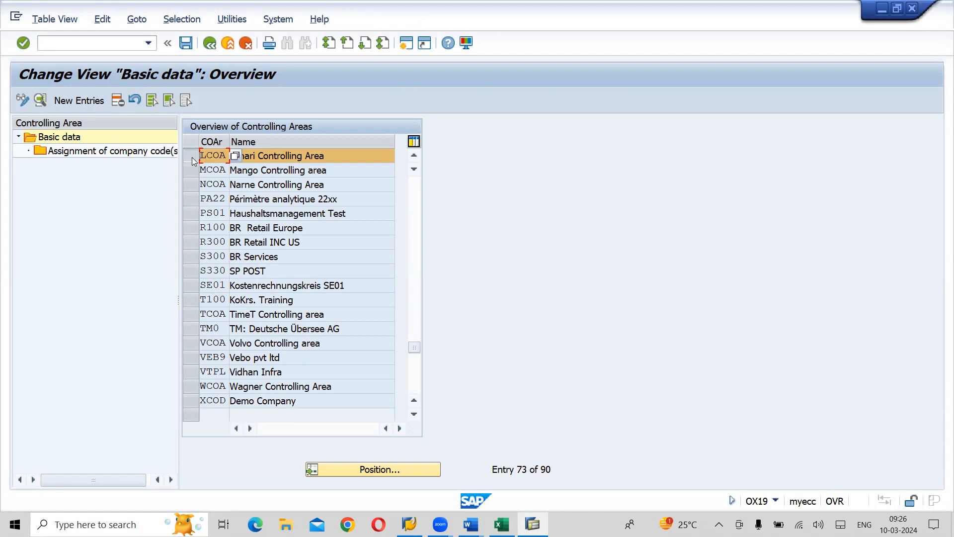
pyautogui.doubleClick(102, 151)
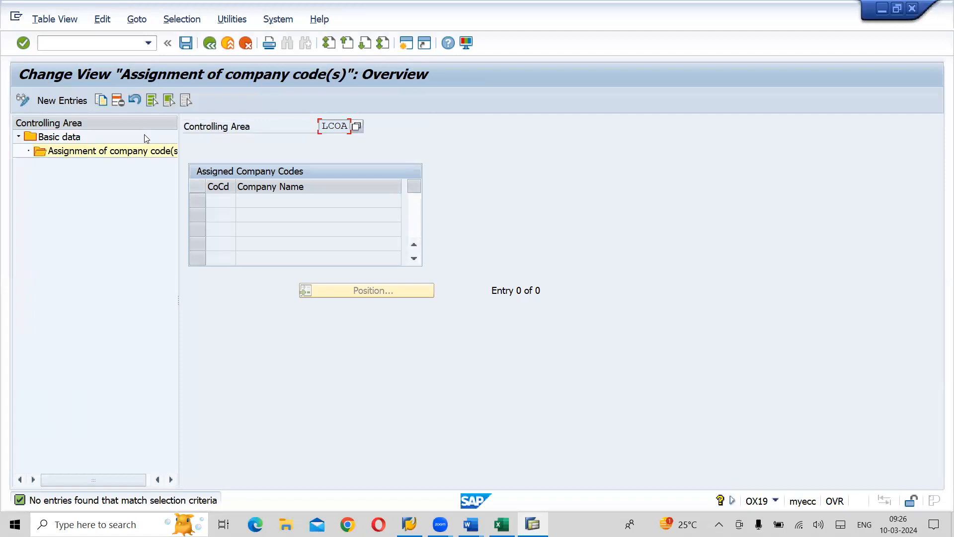
# - Create new assignment entries for company codes LI01 and LI02 under controlling area LCOA
pyautogui.click(57, 105)
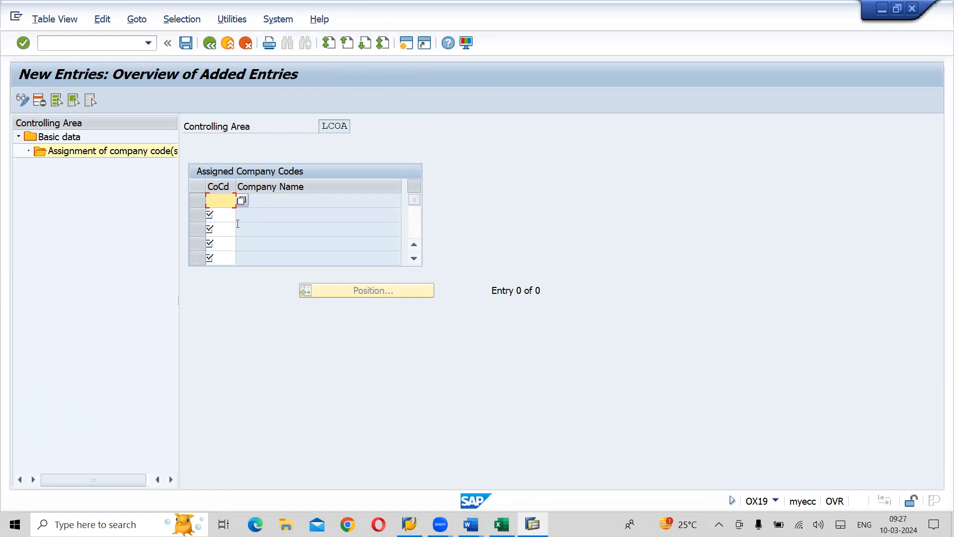
pyautogui.click(241, 201)
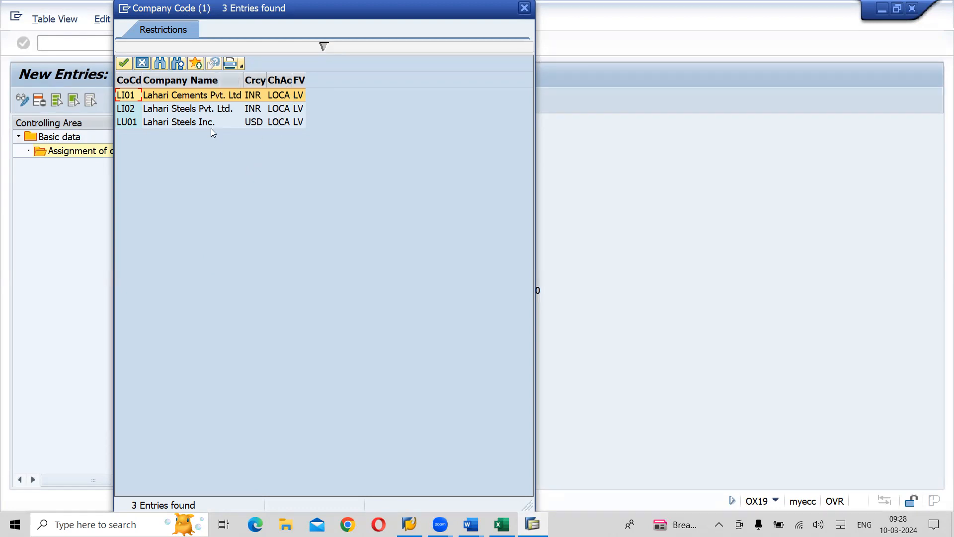
pyautogui.doubleClick(192, 95)
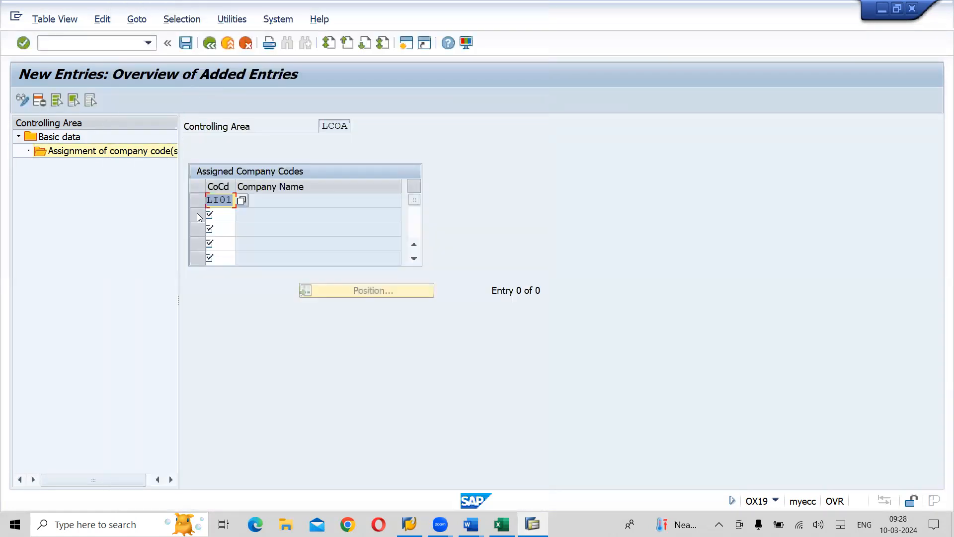
pyautogui.click(222, 212)
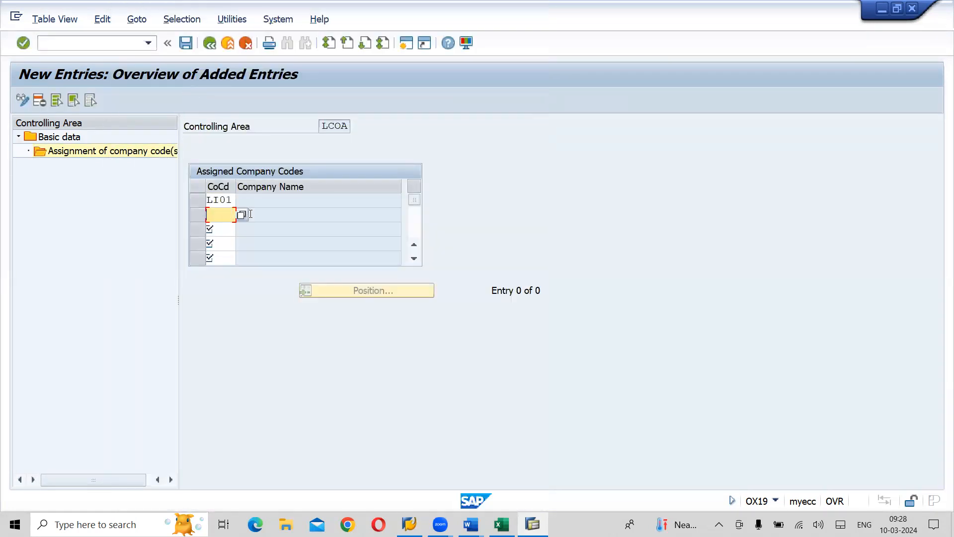
pyautogui.press('F4')
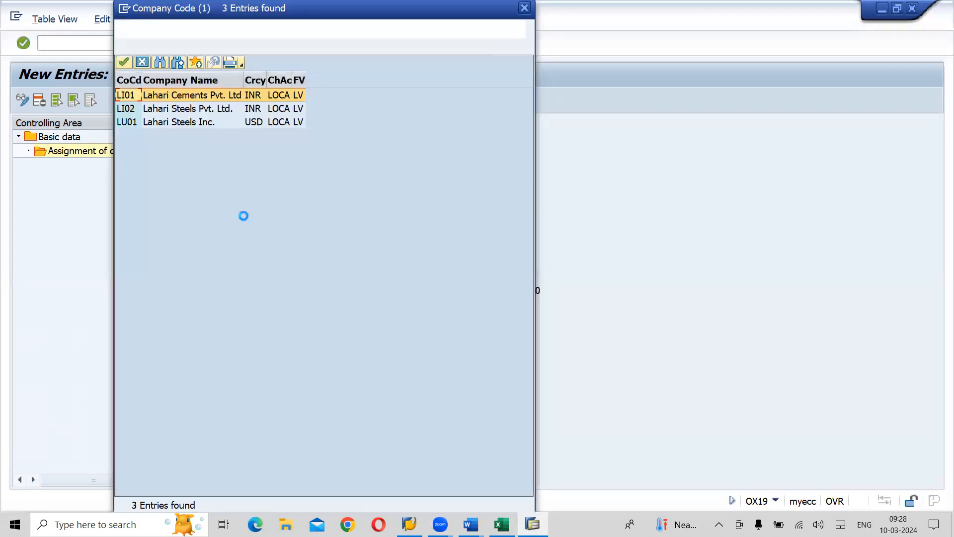
pyautogui.doubleClick(215, 109)
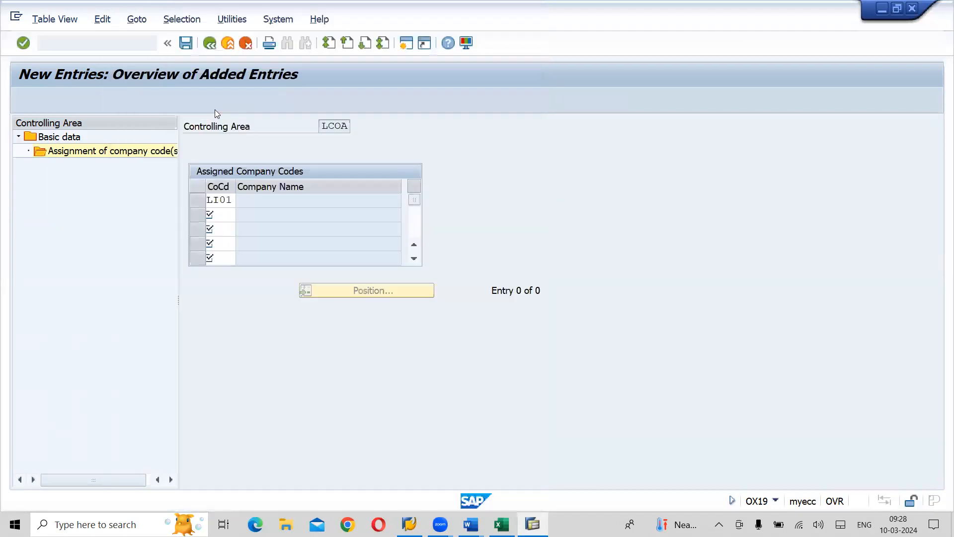
# - Add company code LU01 (Lahari Steels Inc.) to controlling area LCOA and save the assignments under customizing request Y01K900116
pyautogui.click(227, 231)
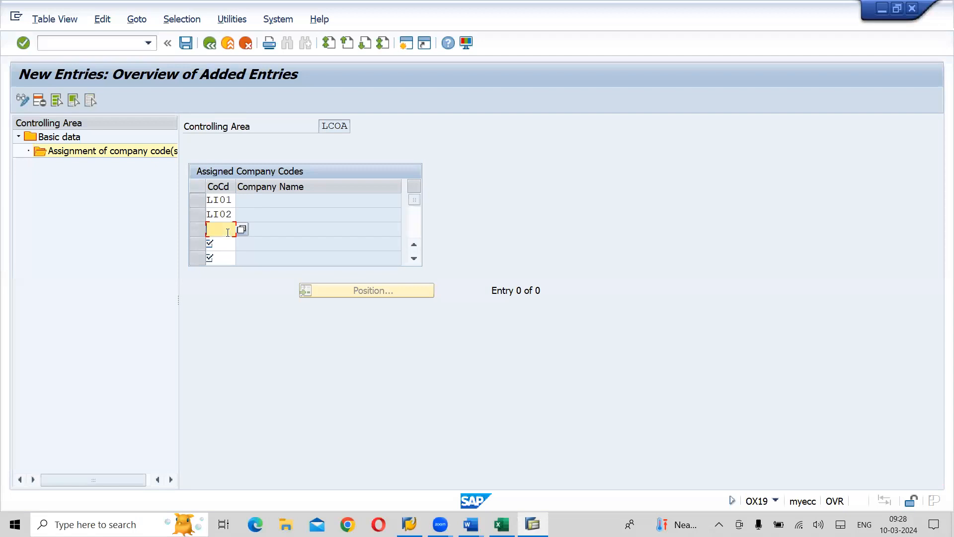
pyautogui.click(247, 233)
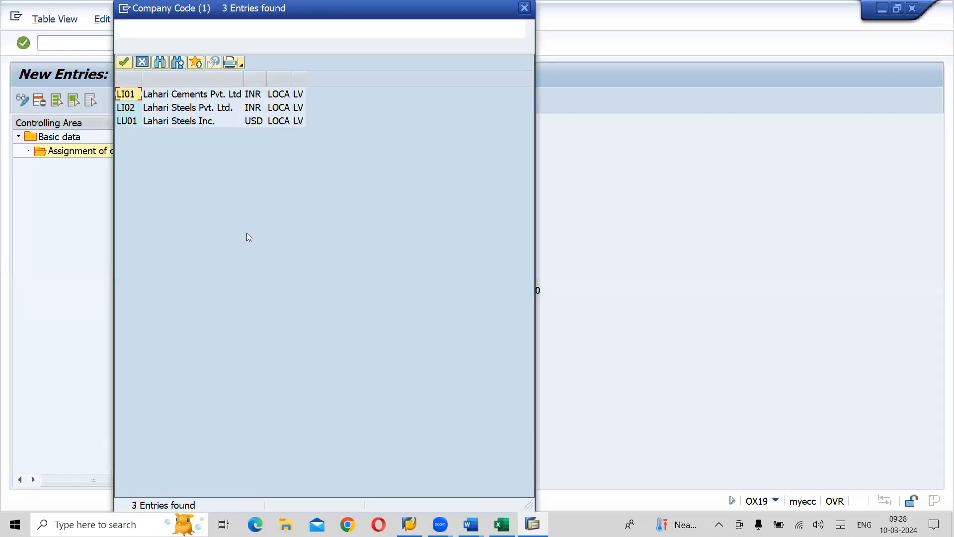
pyautogui.doubleClick(184, 124)
pyautogui.press('Return')
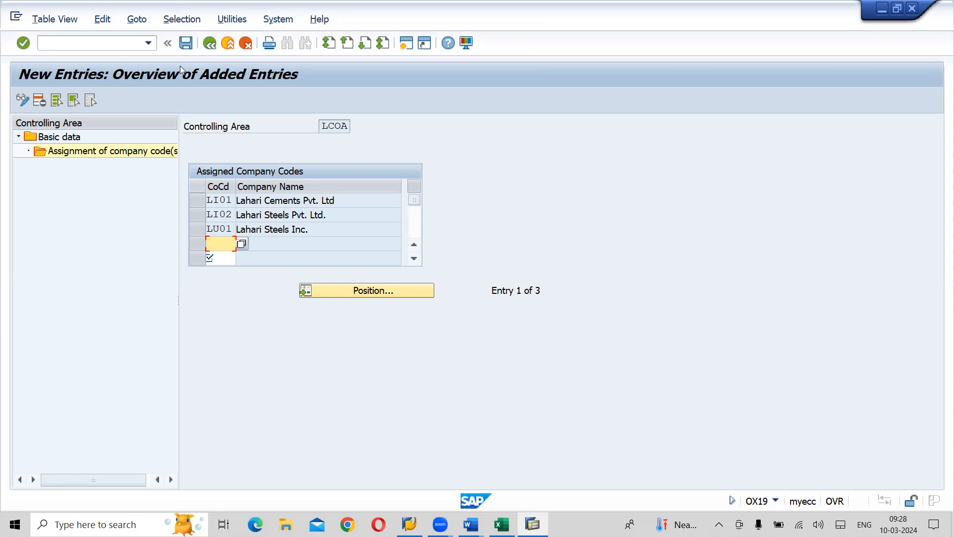
pyautogui.click(187, 43)
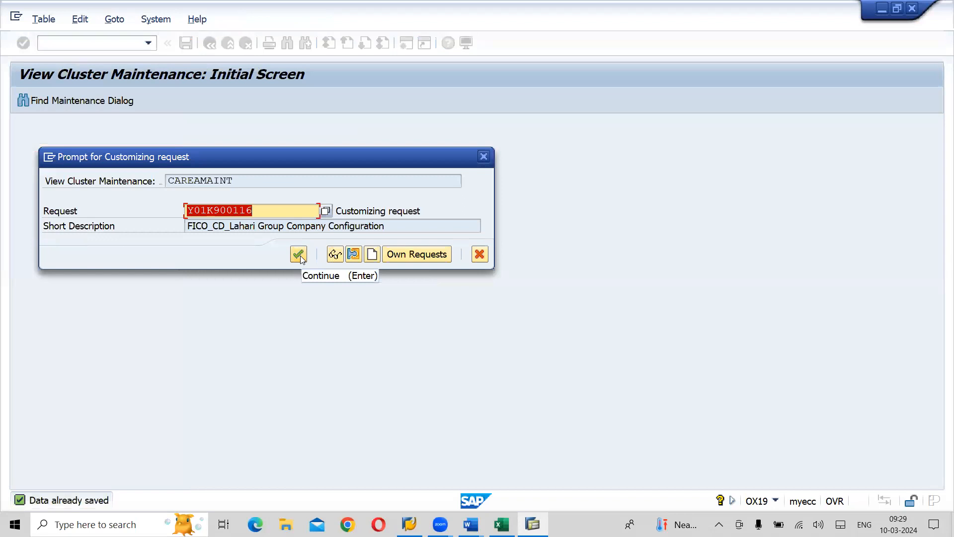
pyautogui.click(300, 257)
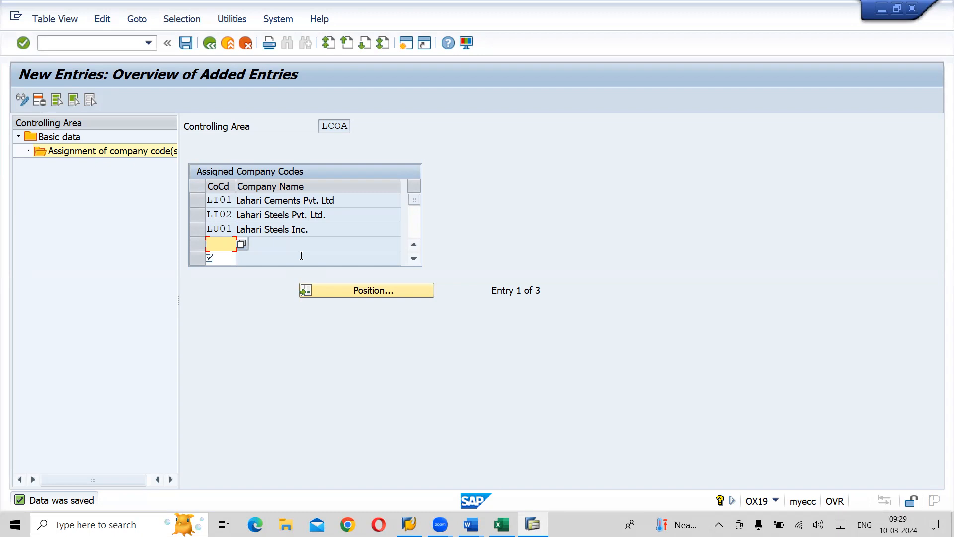
# - Switch to the Word notes to read section 10.3 on activating components in the controlling area, and return to SAP
pyautogui.hotkey('alt', 'Tab')
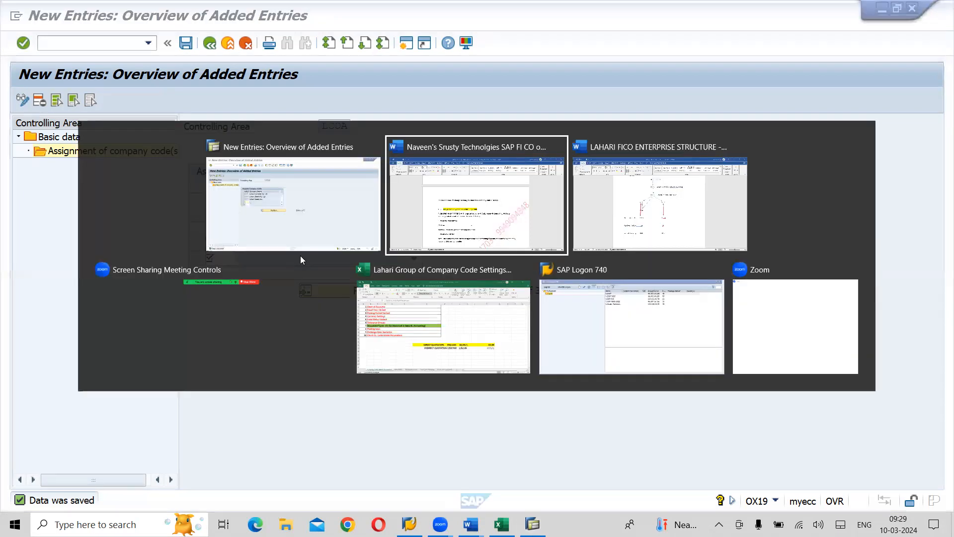
pyautogui.scroll(-6, 301, 255)
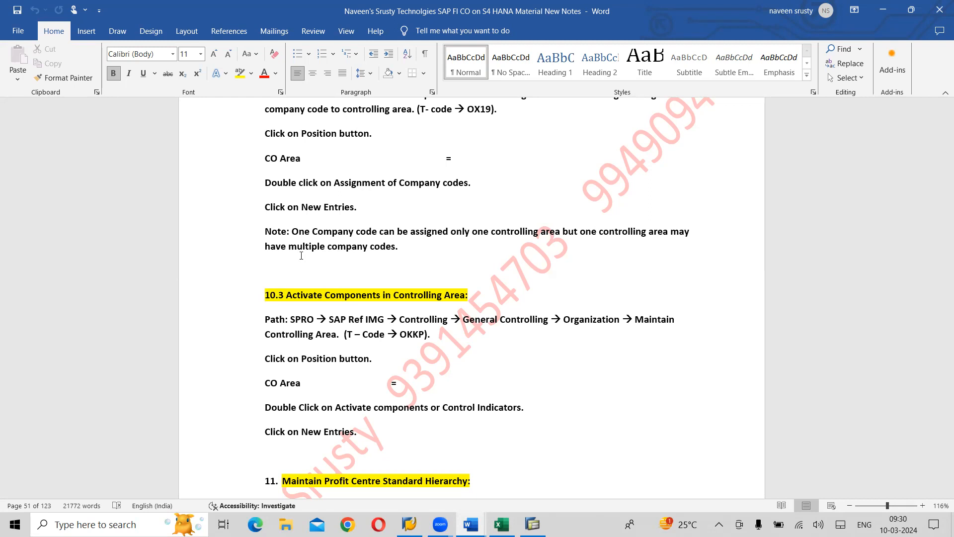
pyautogui.hotkey('alt', 'Tab')
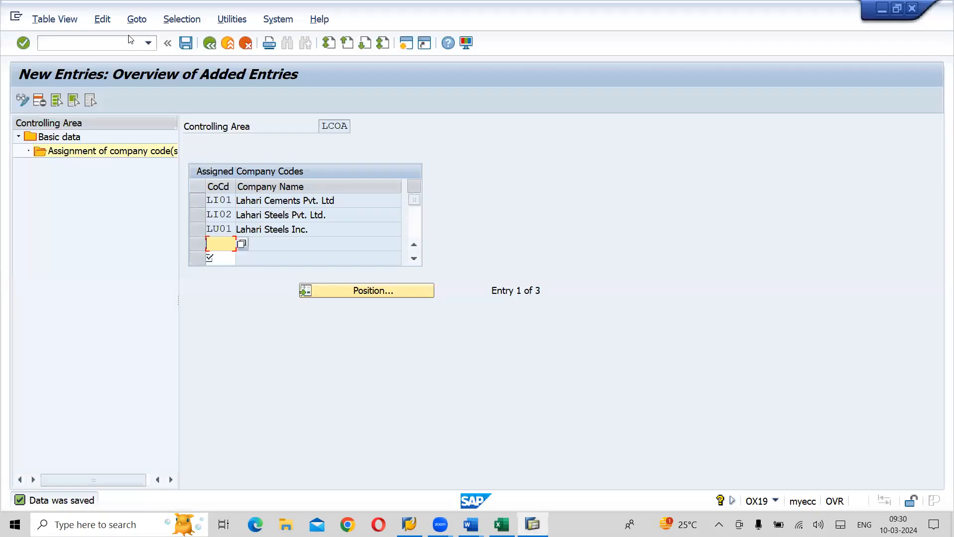
# - Leave the company code assignment maintenance and collapse the Assignment and Enterprise Structure nodes in the IMG
pyautogui.click(185, 44)
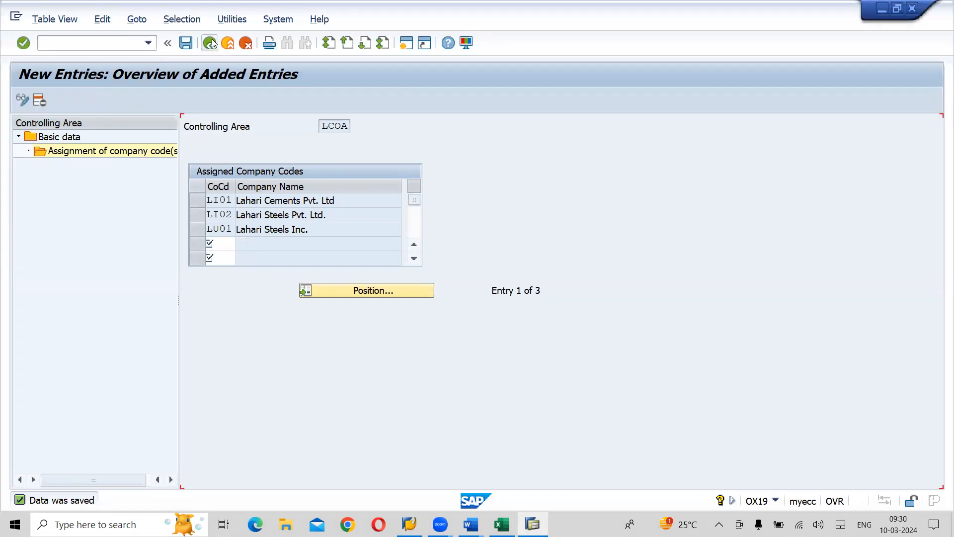
pyautogui.click(211, 41)
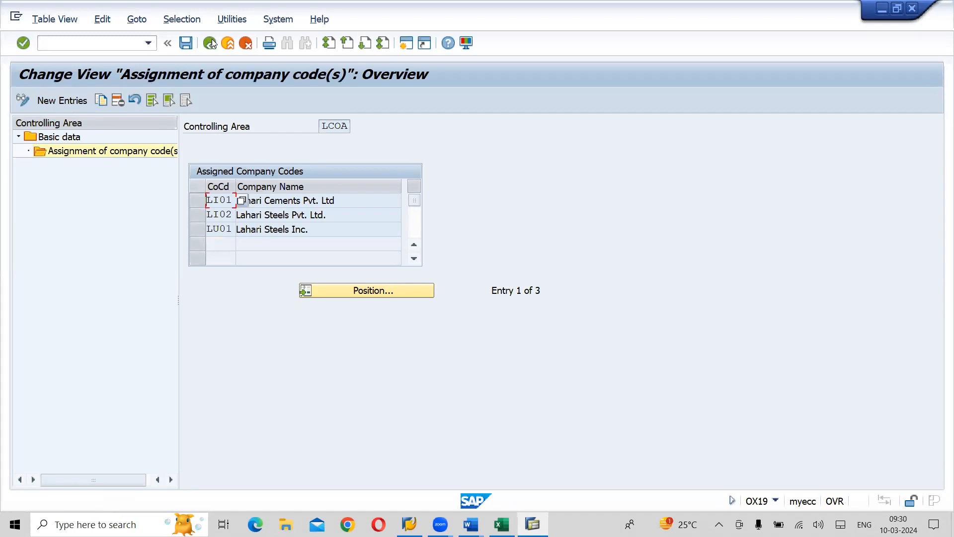
pyautogui.click(210, 42)
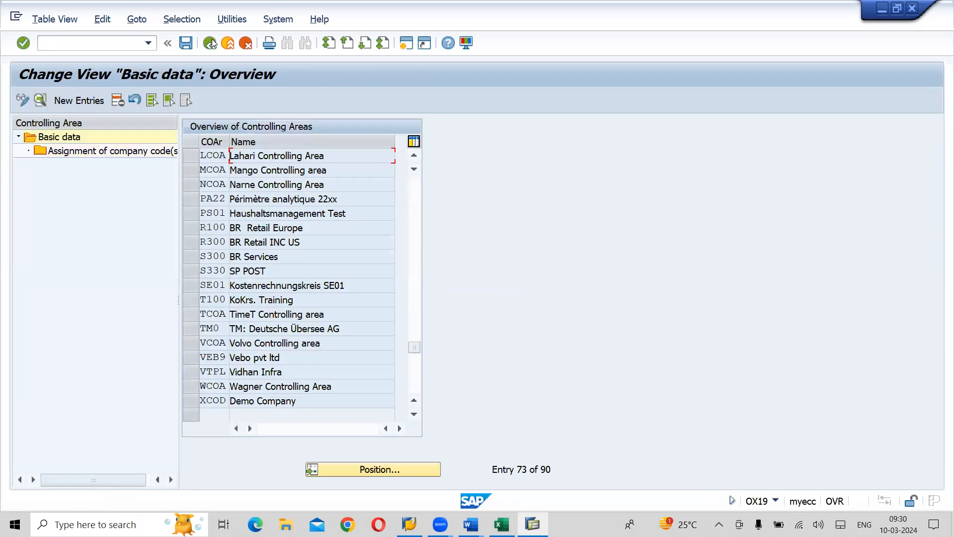
pyautogui.click(210, 42)
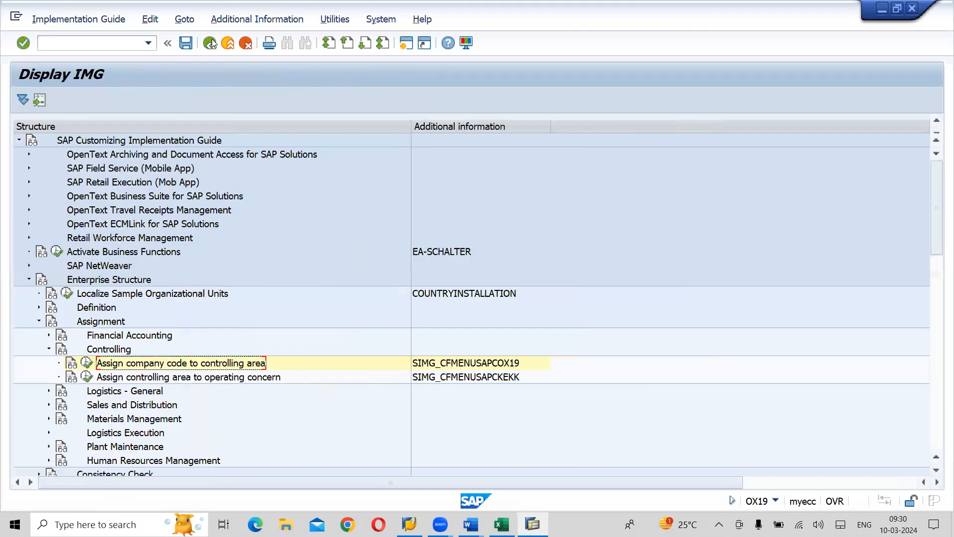
pyautogui.click(40, 321)
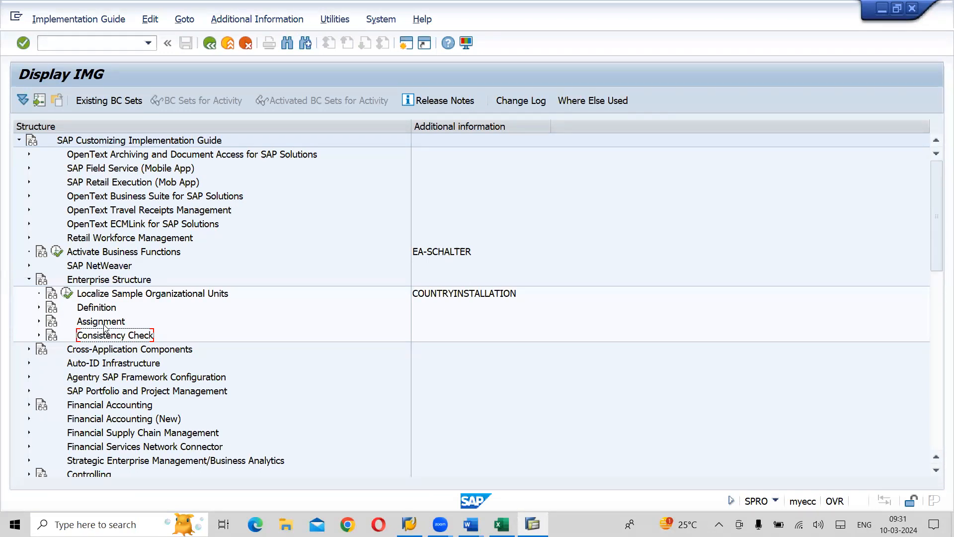
pyautogui.click(29, 280)
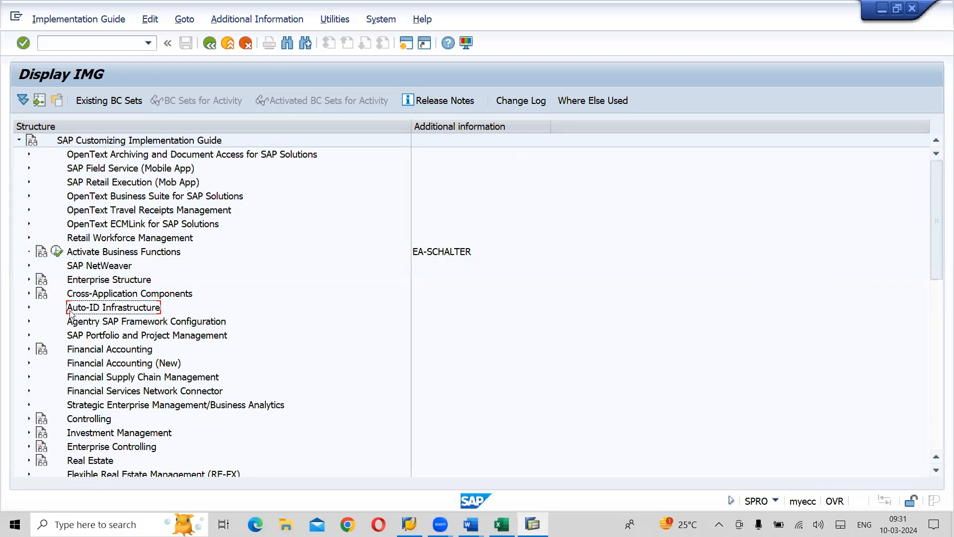
# - Execute the Maintain Controlling Area activity under Controlling, General Controlling, Organization in the IMG
pyautogui.click(90, 420)
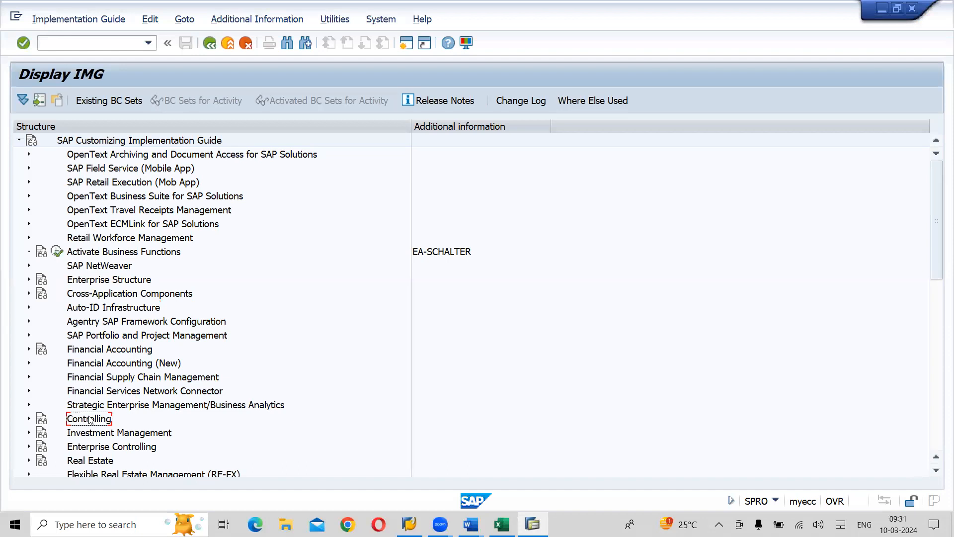
pyautogui.click(28, 419)
pyautogui.click(107, 366)
pyautogui.click(39, 363)
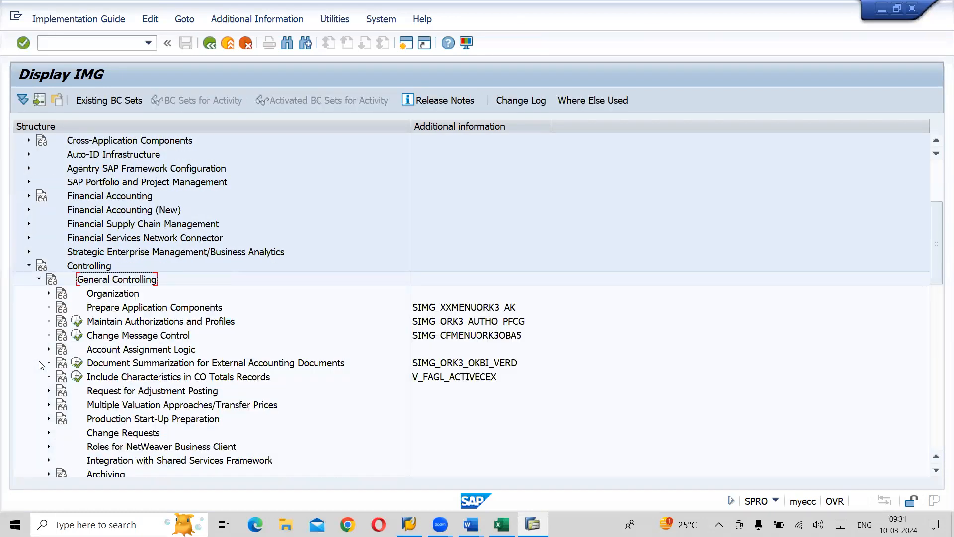
pyautogui.click(112, 295)
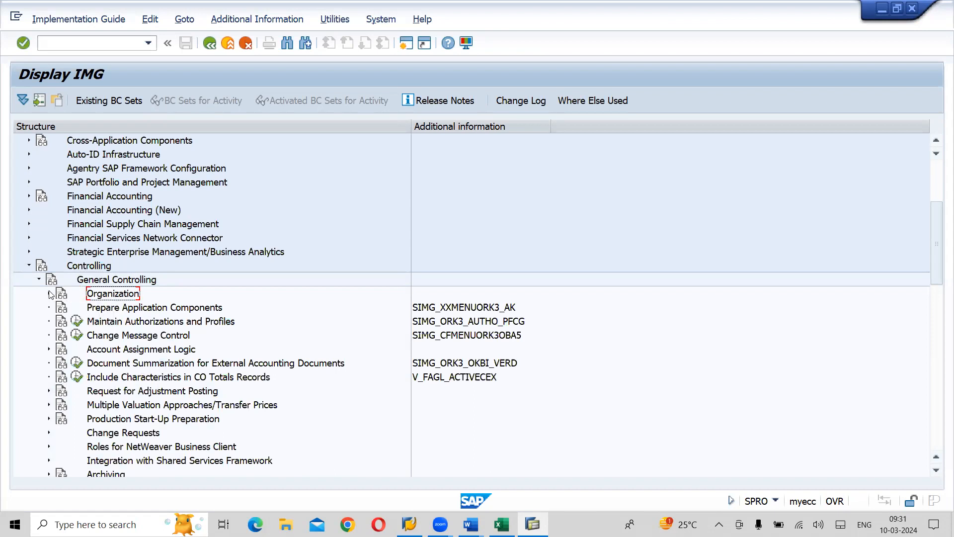
pyautogui.click(49, 294)
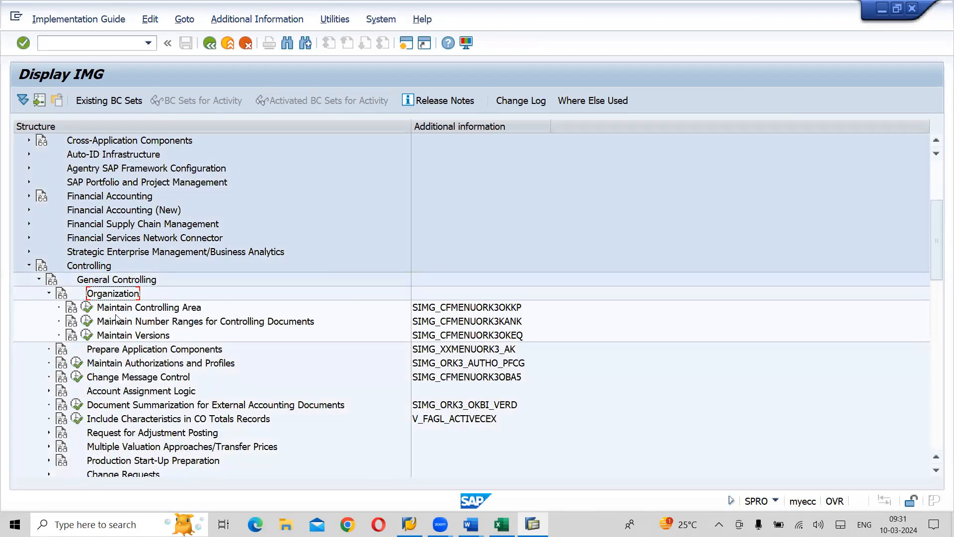
pyautogui.click(158, 309)
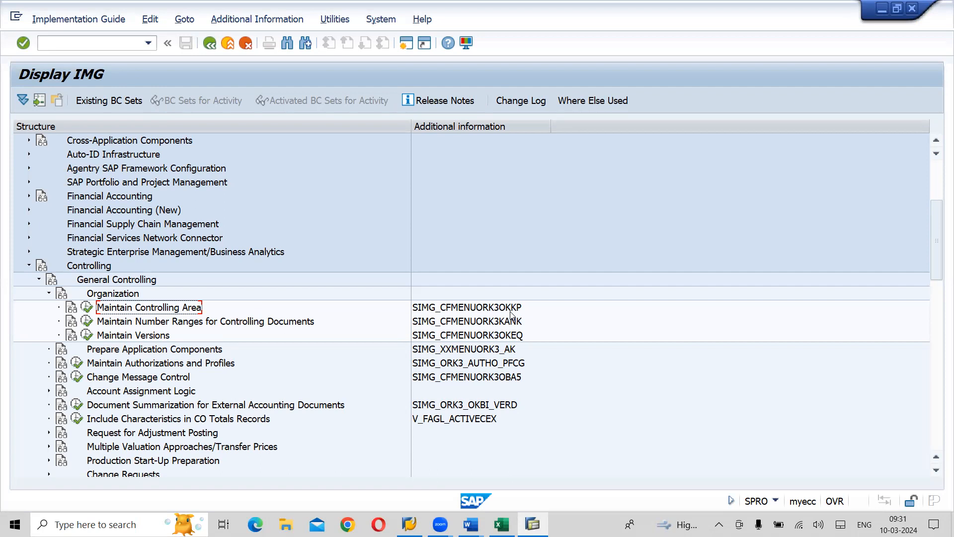
pyautogui.click(88, 307)
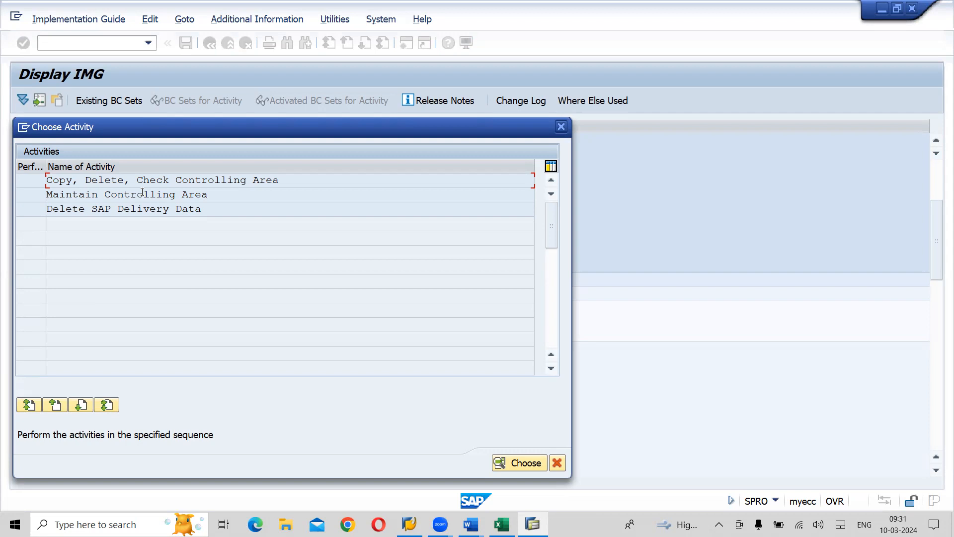
pyautogui.doubleClick(162, 196)
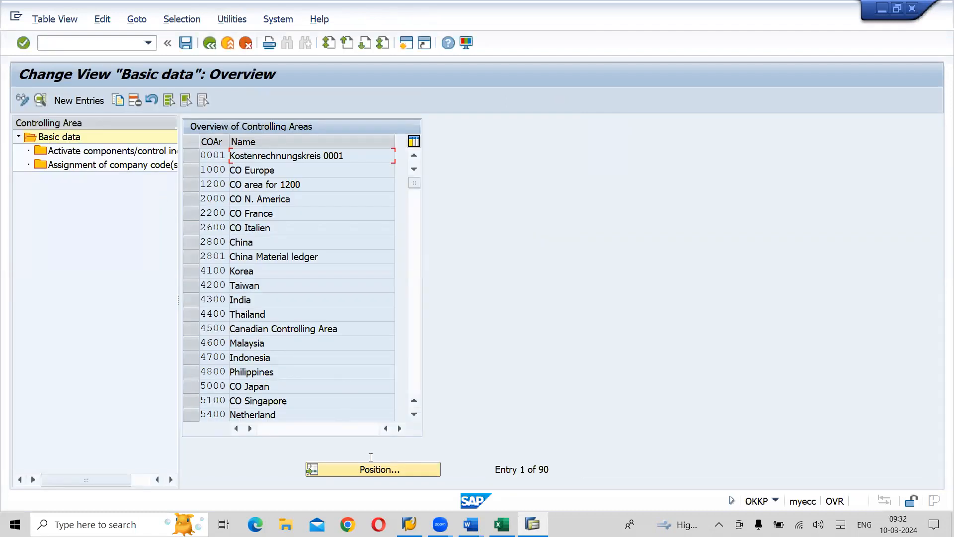
# - Find controlling area LCOA in the overview and open its Activate components/control indicators view
pyautogui.click(391, 474)
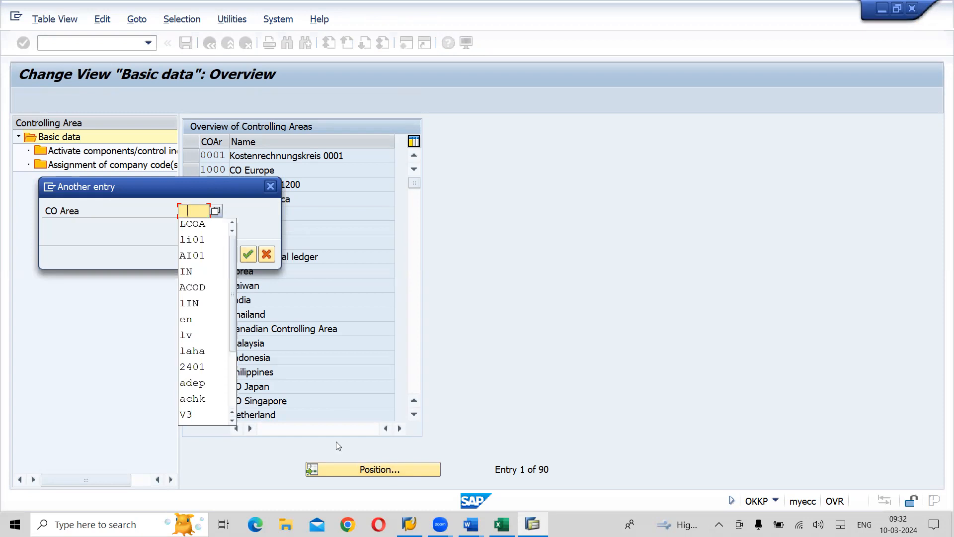
pyautogui.click(203, 225)
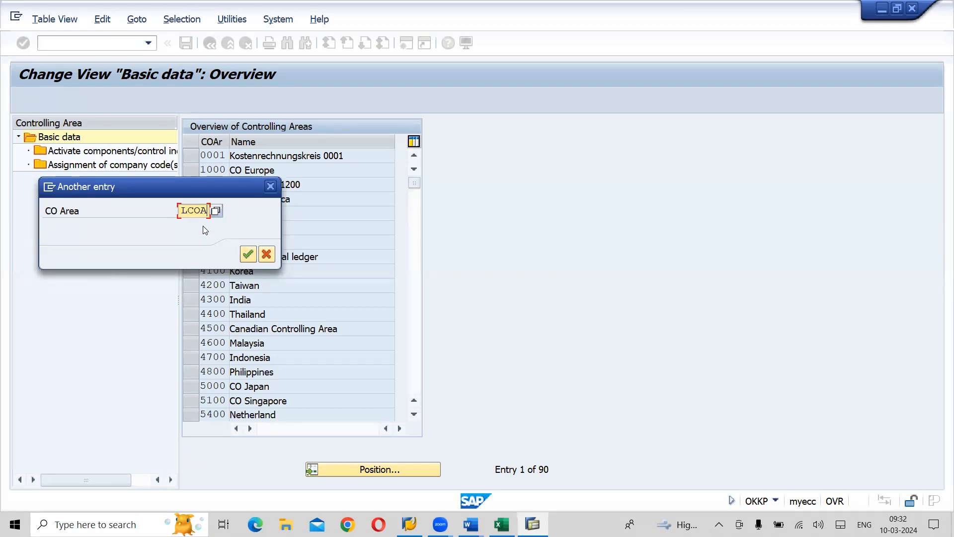
pyautogui.press('Return')
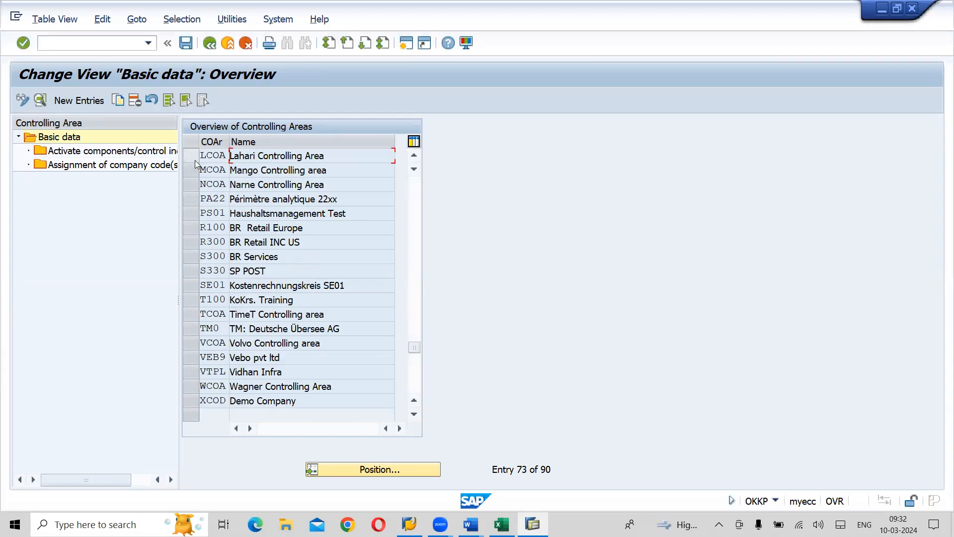
pyautogui.click(193, 158)
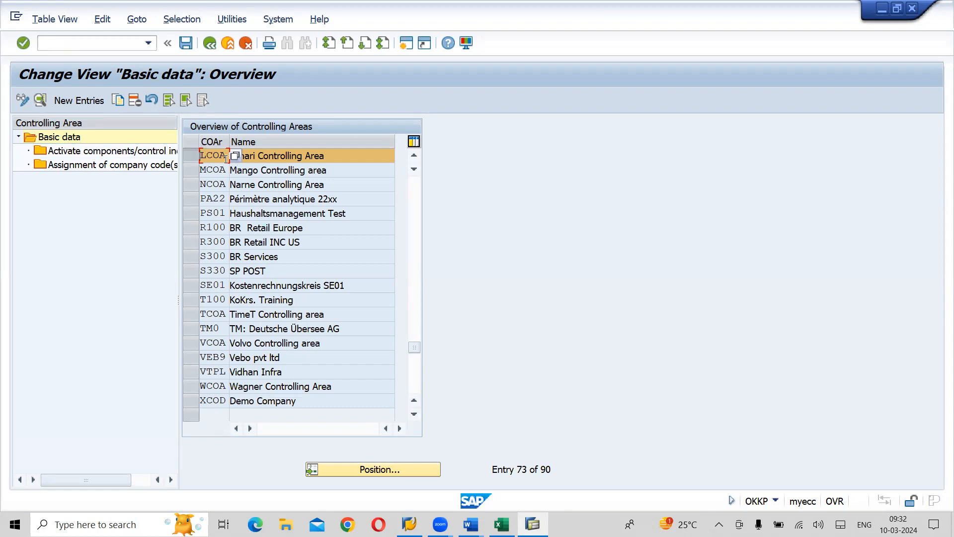
pyautogui.doubleClick(124, 154)
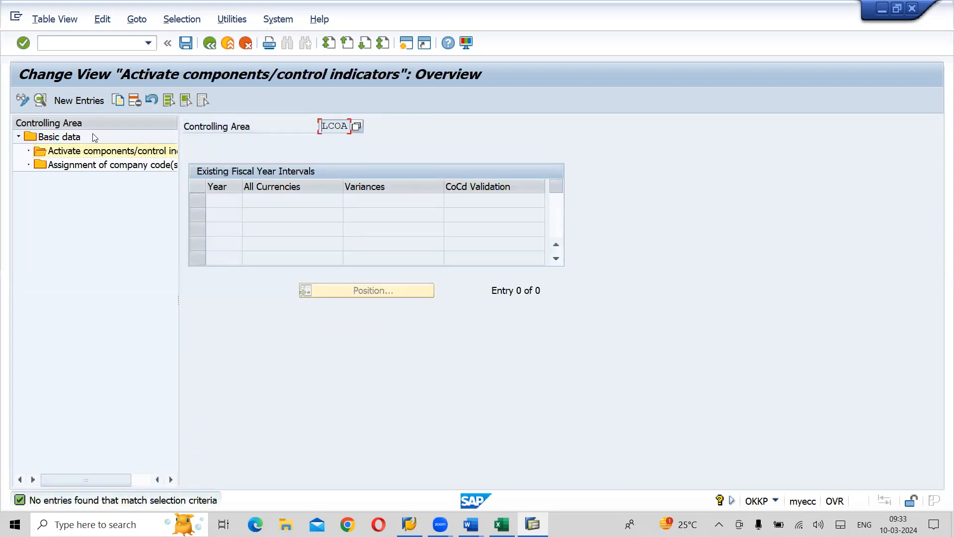
# - Create a new component activation entry for controlling area LCOA starting from fiscal year 2022
pyautogui.click(73, 100)
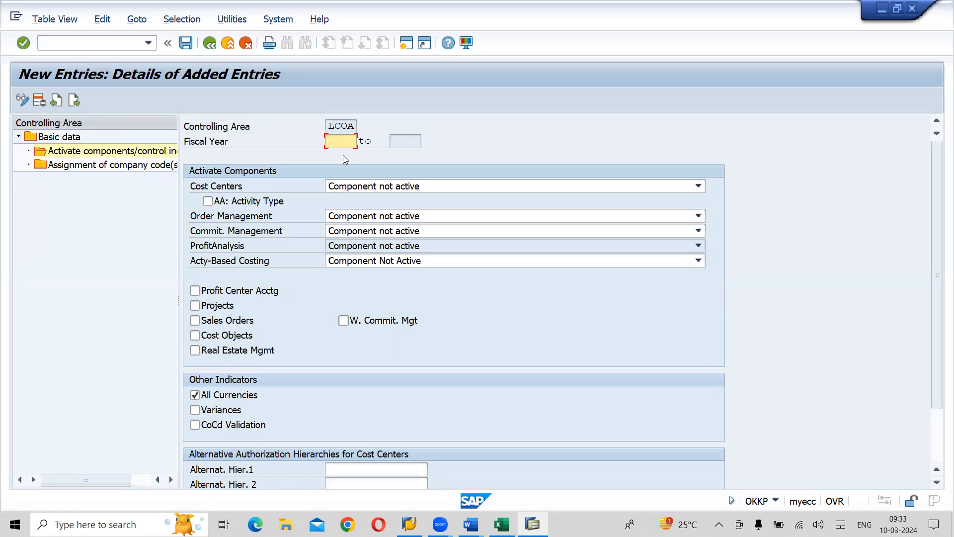
pyautogui.write('022')
pyautogui.press('Return')
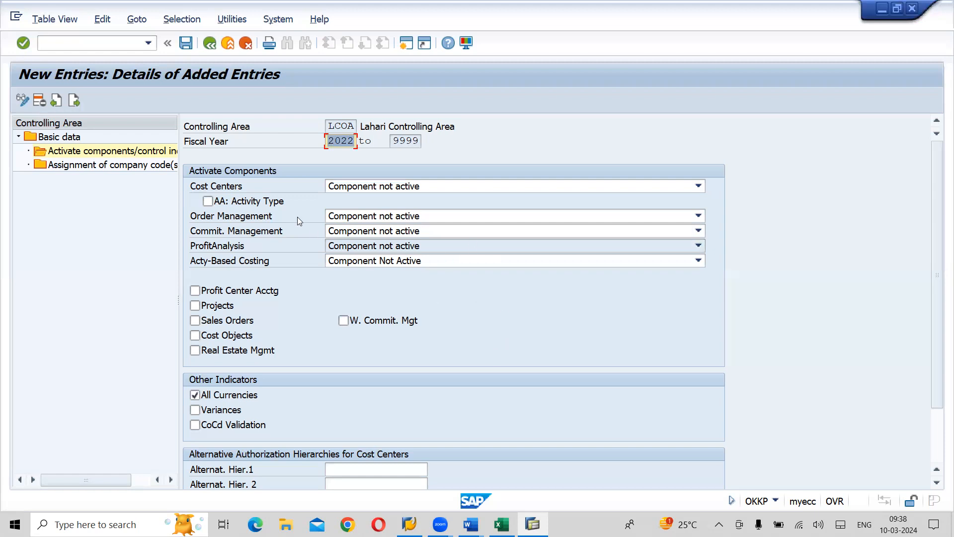
# - Save the fiscal year 2022 activation entry to customizing request Y01K900116, then open the company code assignments of controlling area LCOA
pyautogui.click(186, 44)
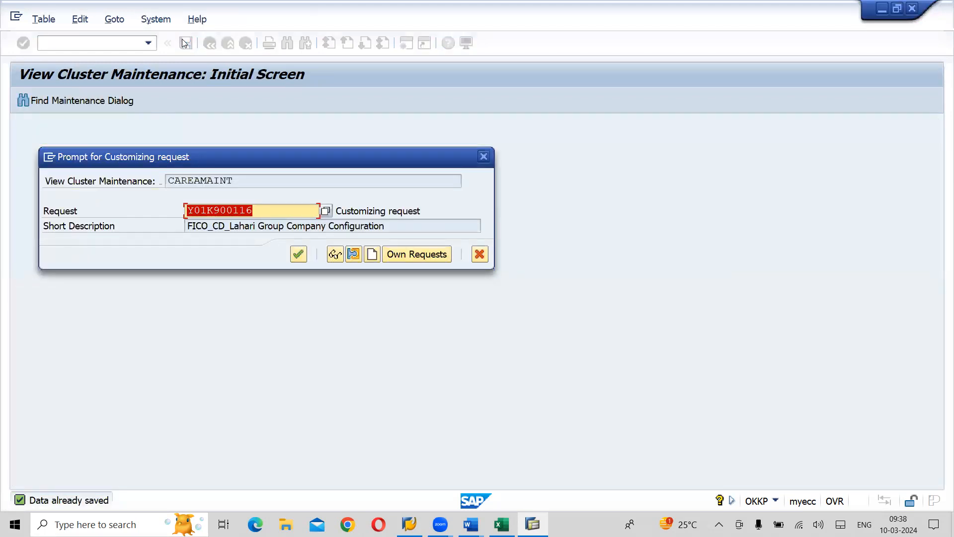
pyautogui.click(299, 254)
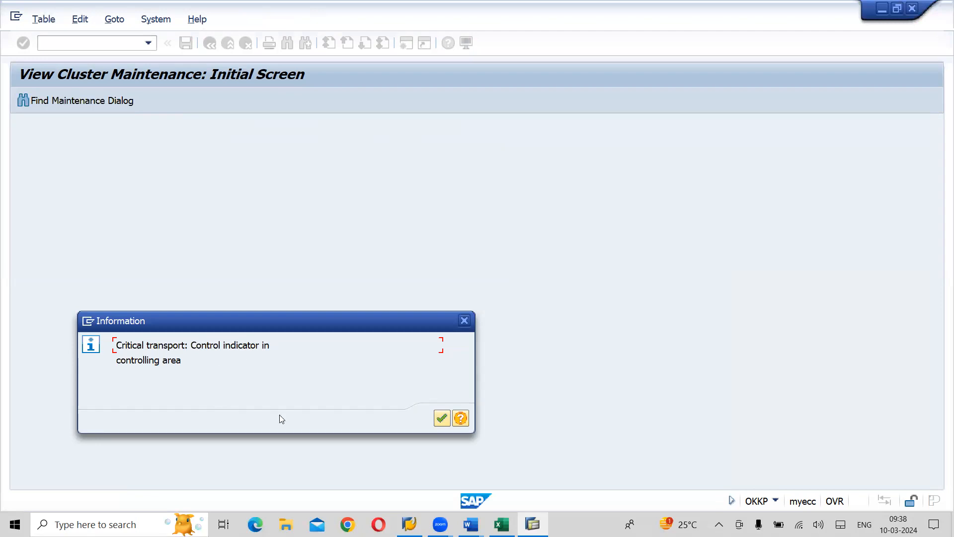
pyautogui.click(441, 418)
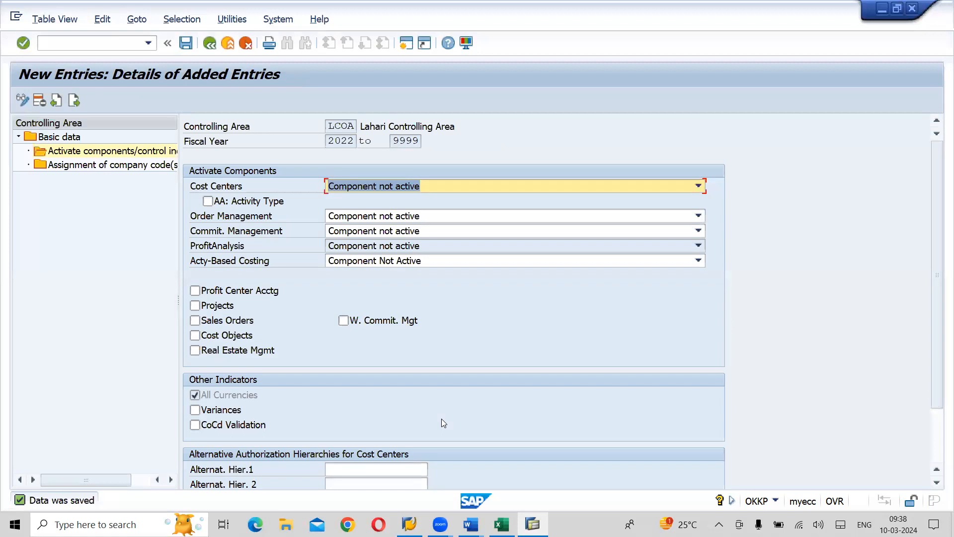
pyautogui.click(103, 168)
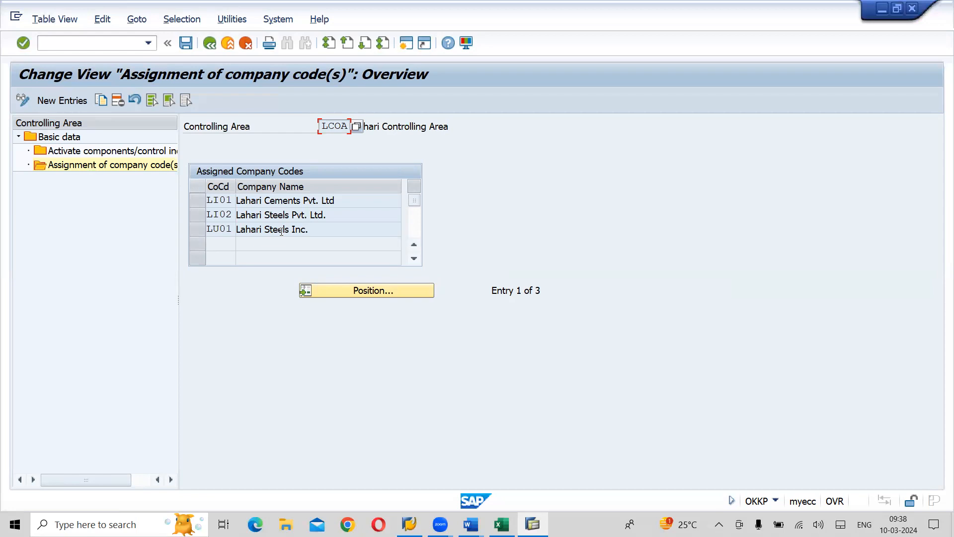
# - Read section 11, Maintain Profit Centre Standard Hierarchy, in the Word notes for its IMG path, and return to SAP
pyautogui.hotkey('alt', 'Tab')
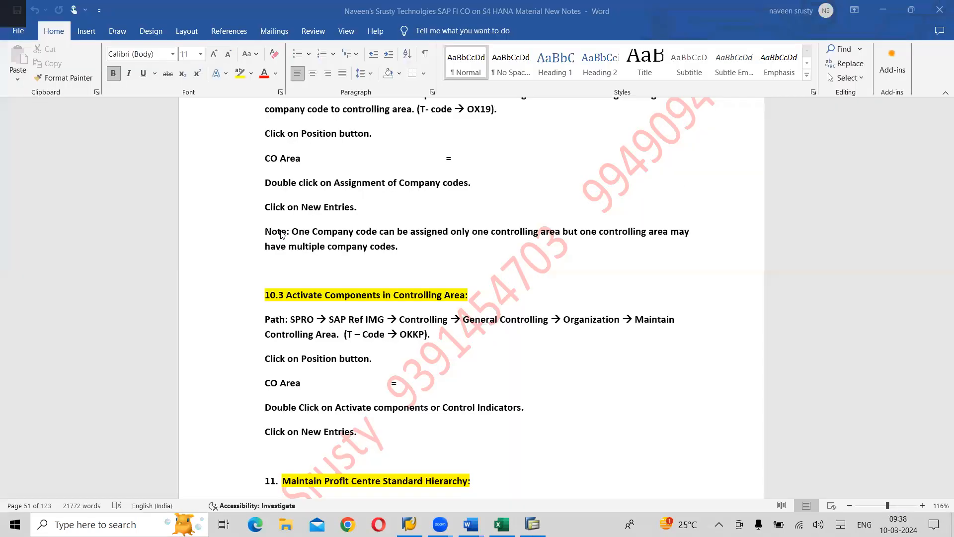
pyautogui.scroll(-6, 281, 232)
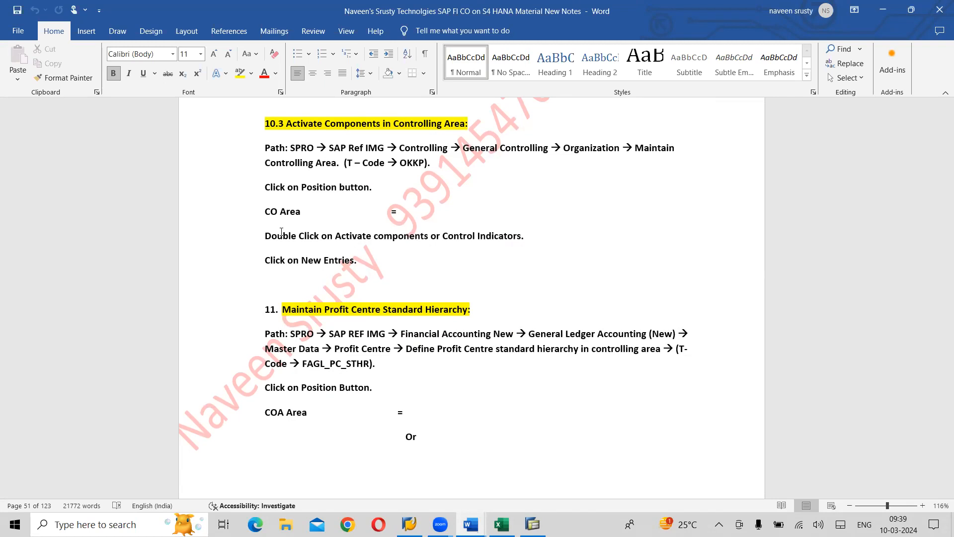
pyautogui.scroll(-5, 282, 232)
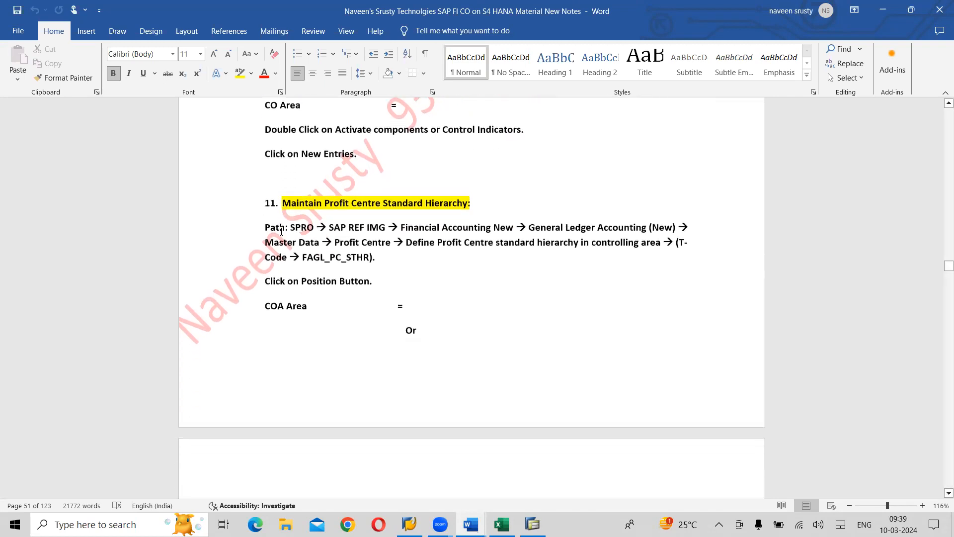
pyautogui.scroll(1, 282, 232)
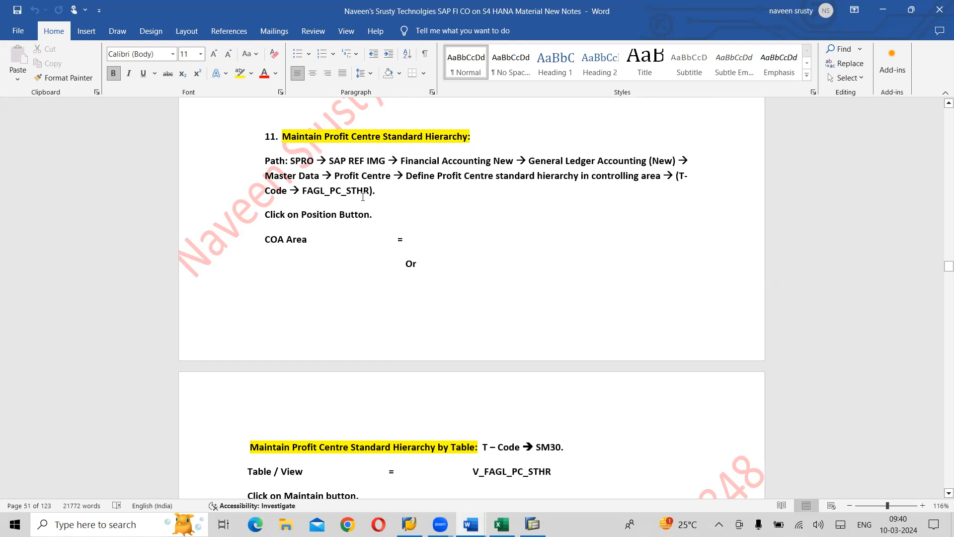
pyautogui.hotkey('alt', 'Tab')
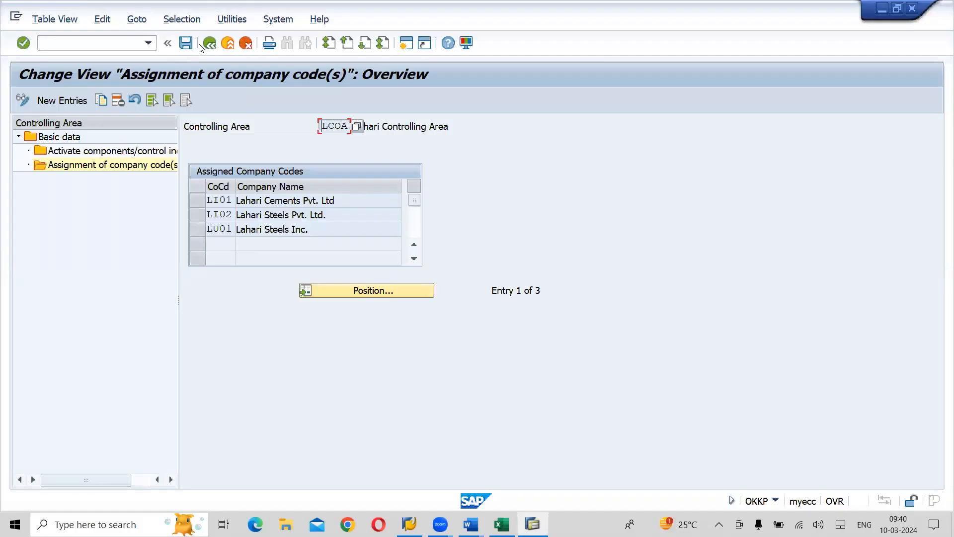
# - Leave controlling area maintenance and collapse the General Controlling and Controlling nodes in the IMG
pyautogui.click(186, 43)
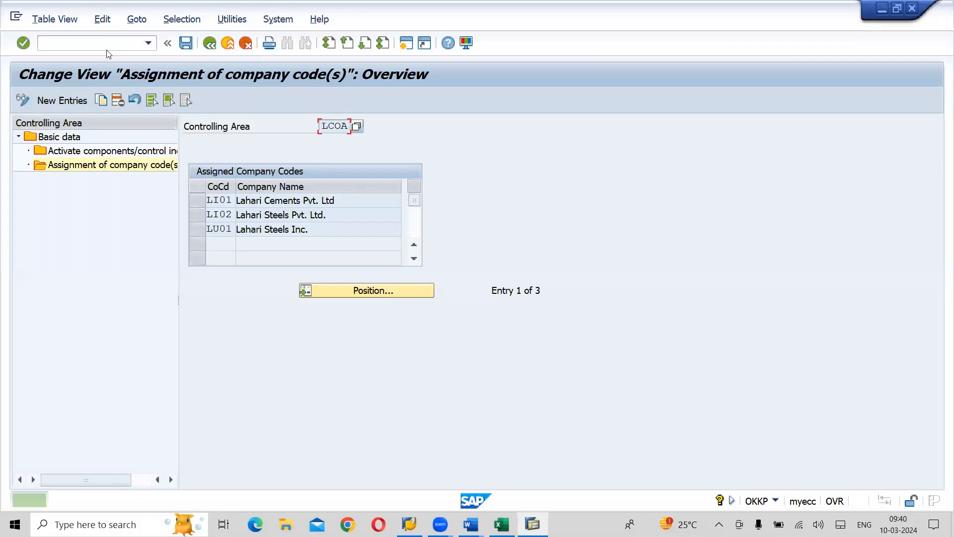
pyautogui.click(232, 43)
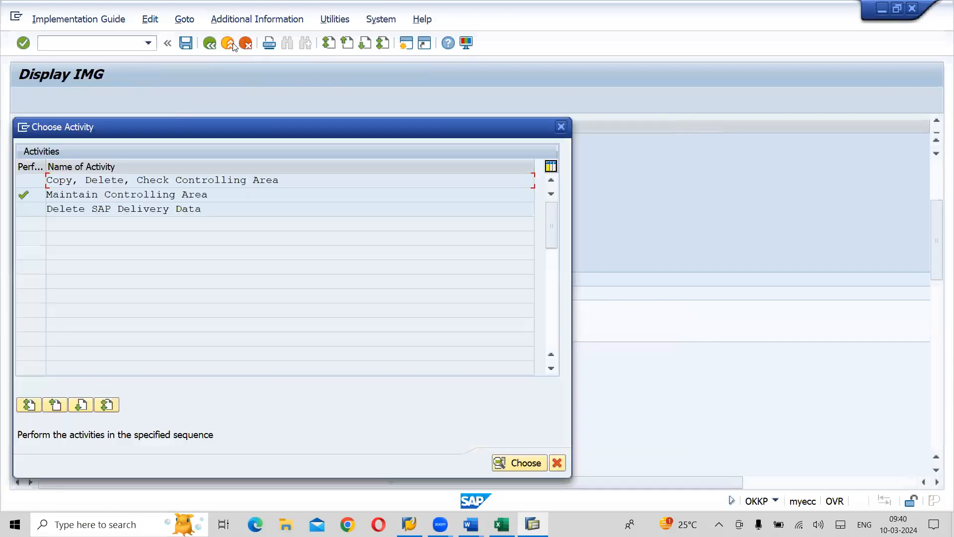
pyautogui.click(558, 463)
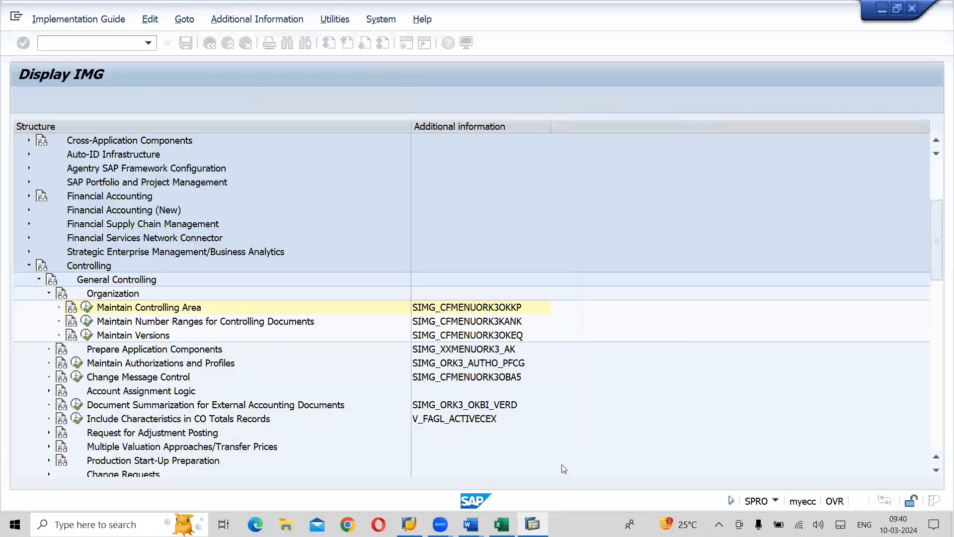
pyautogui.click(39, 280)
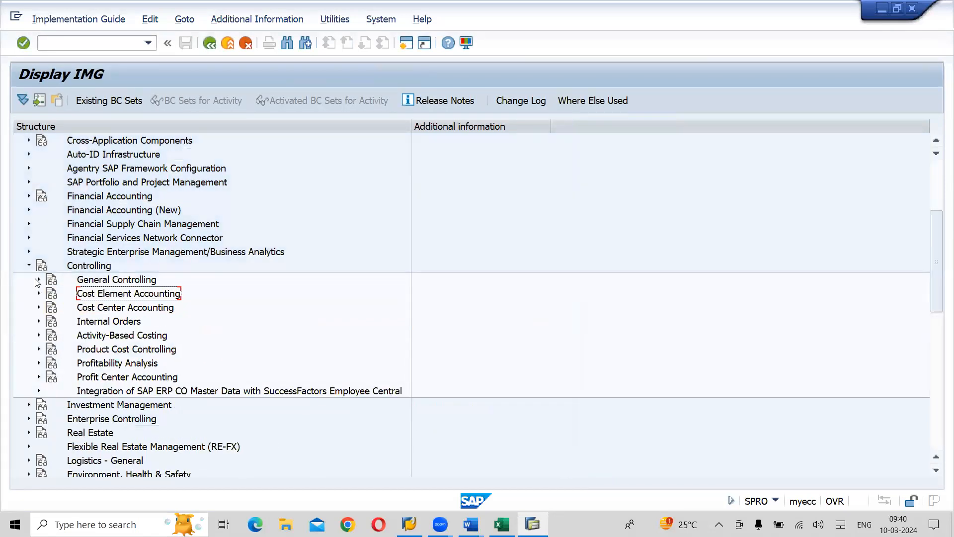
pyautogui.click(30, 267)
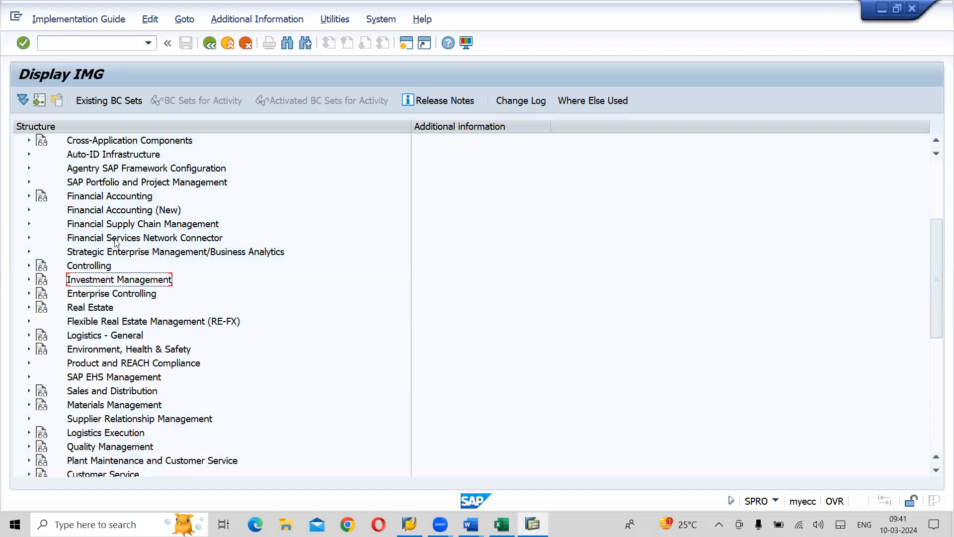
# - Expand Financial Accounting (New), General Ledger Accounting (New), Master Data, Profit Center and select Define Profit Center Standard Hierarchy in Controlling Area
pyautogui.click(151, 213)
pyautogui.click(29, 211)
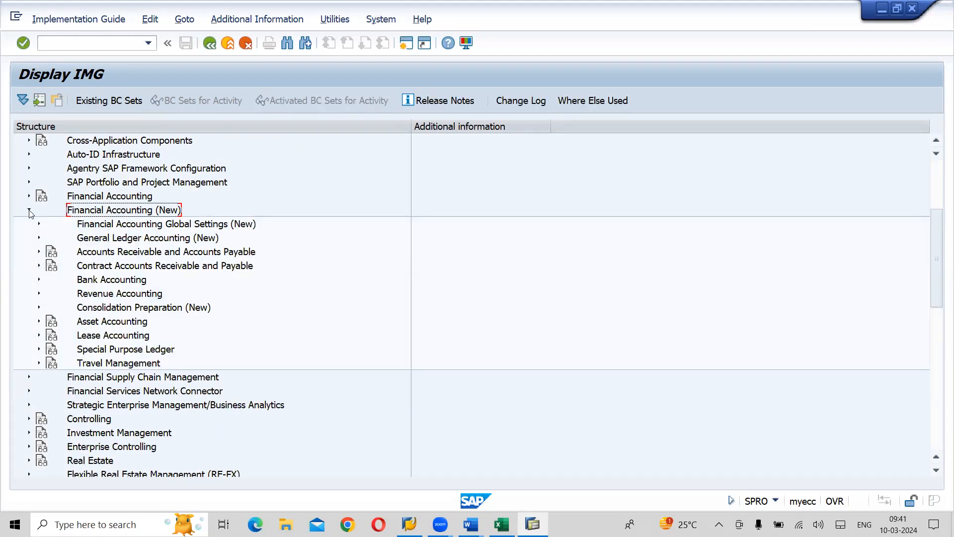
pyautogui.click(135, 238)
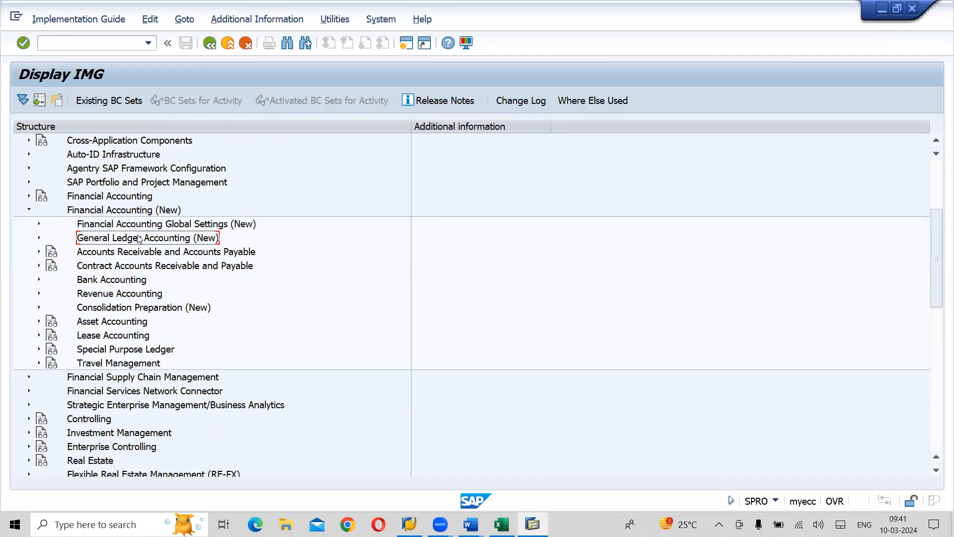
pyautogui.click(39, 238)
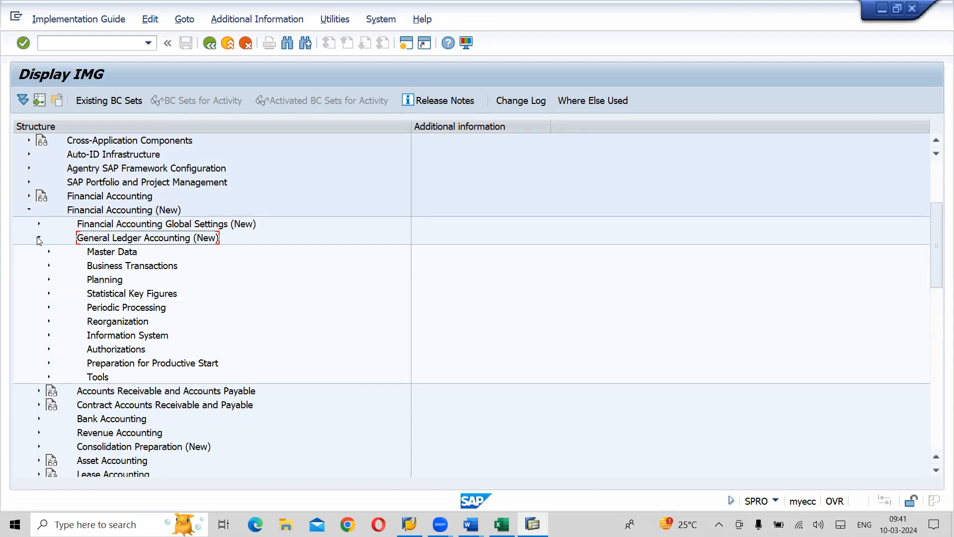
pyautogui.click(122, 253)
pyautogui.click(50, 252)
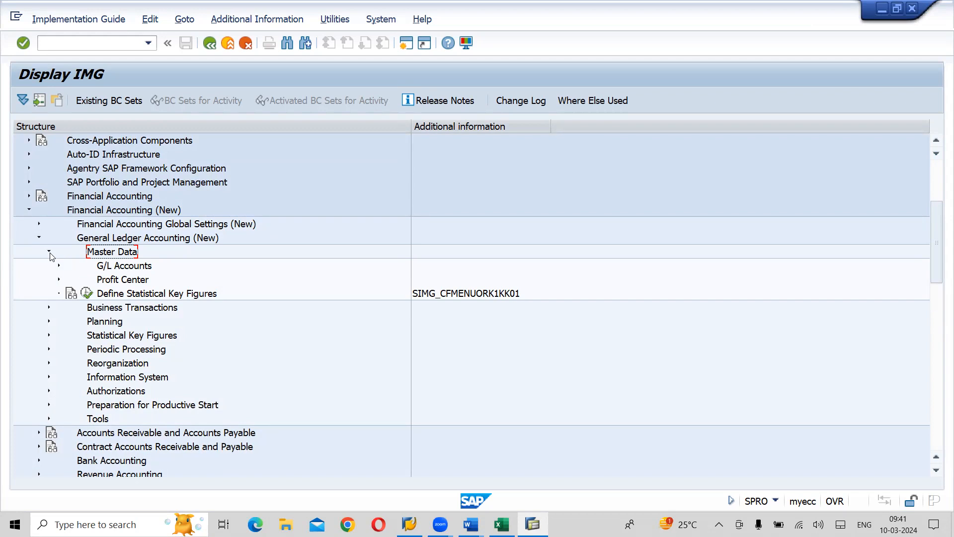
pyautogui.click(126, 281)
pyautogui.click(60, 281)
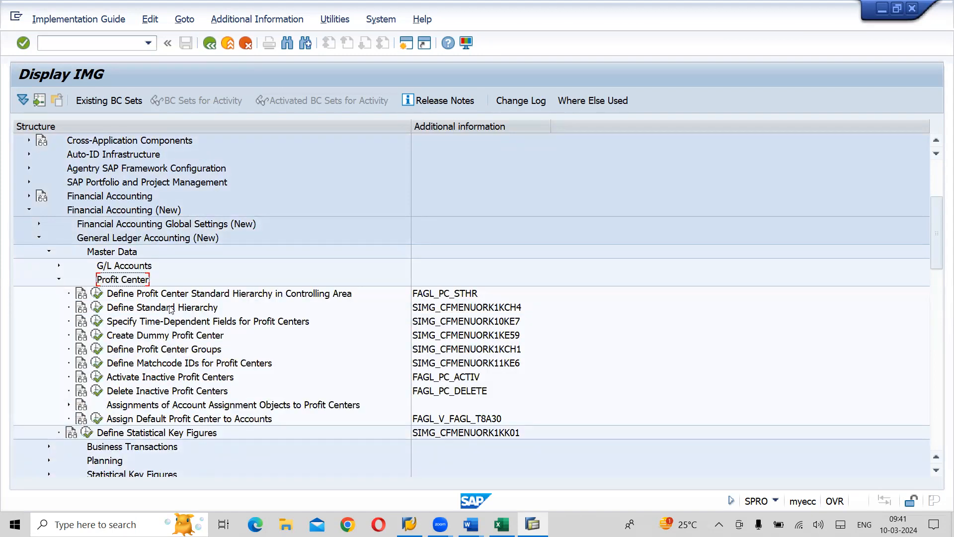
pyautogui.click(188, 296)
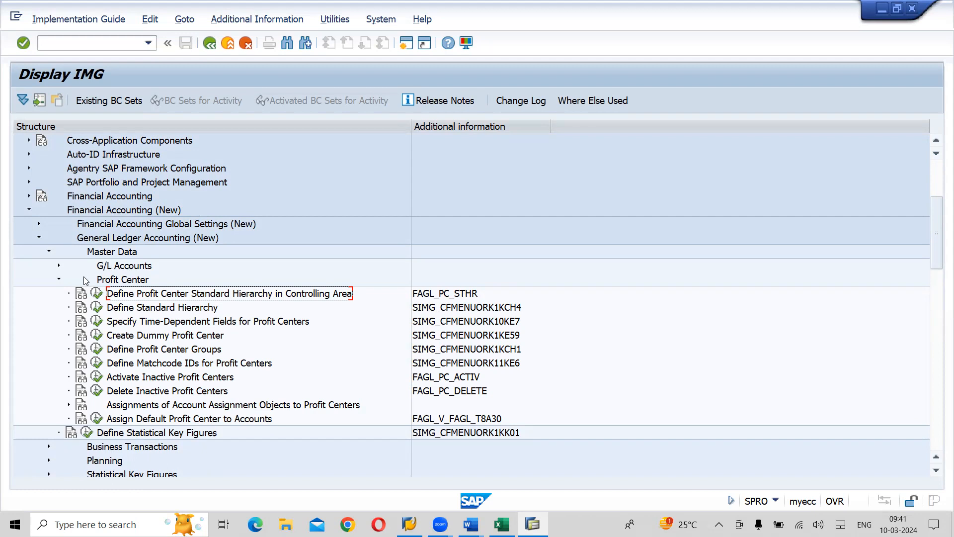
# - Collapse Profit Center and inspect General Ledger Accounting under the classic Financial Accounting node for comparison with the new one
pyautogui.click(58, 280)
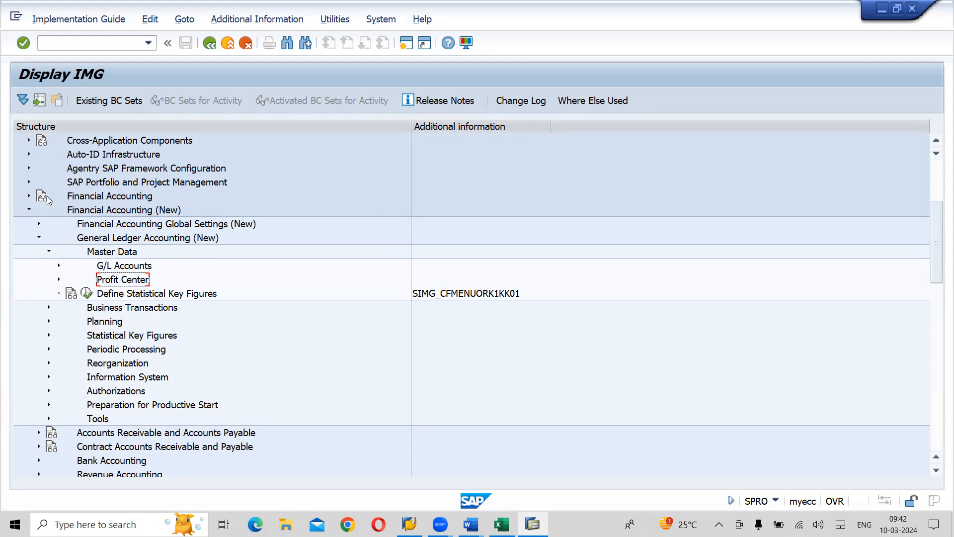
pyautogui.click(28, 196)
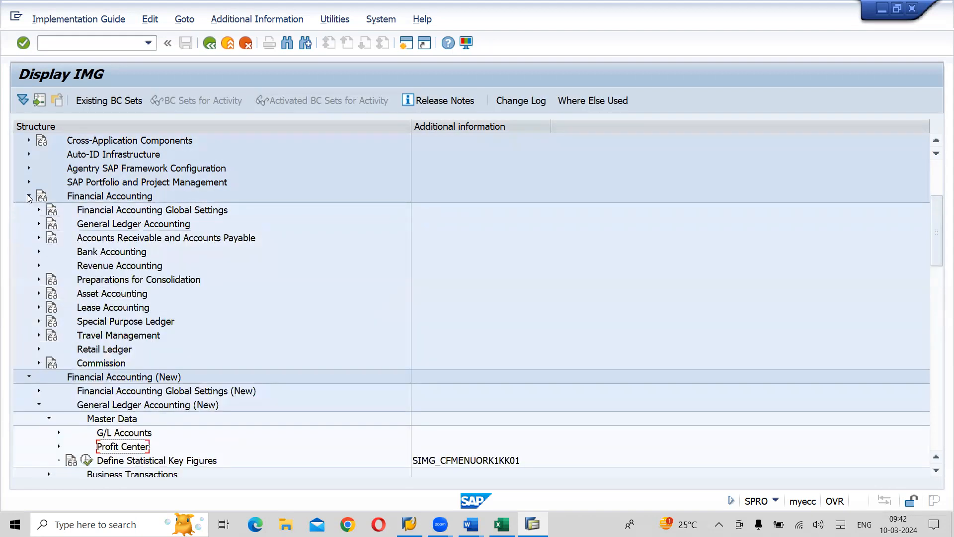
pyautogui.click(39, 224)
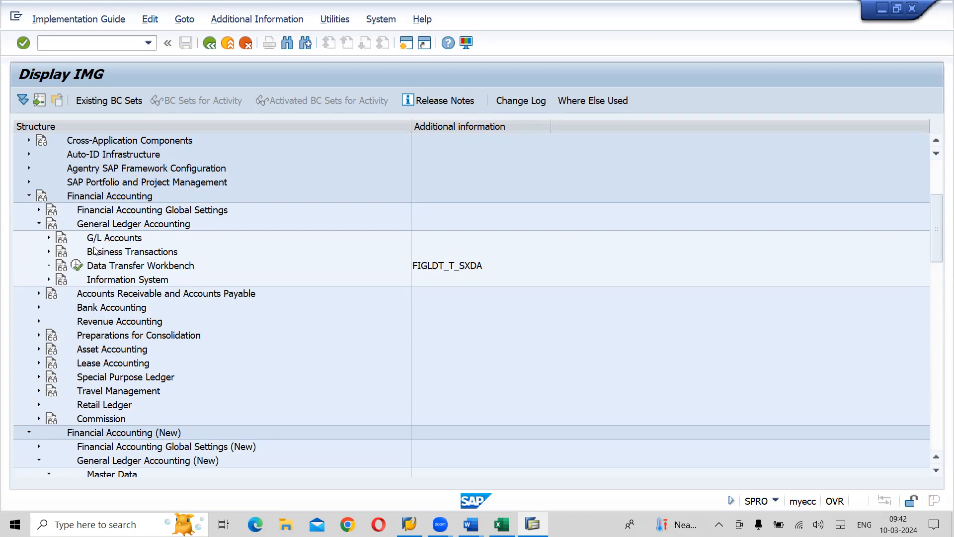
pyautogui.click(39, 224)
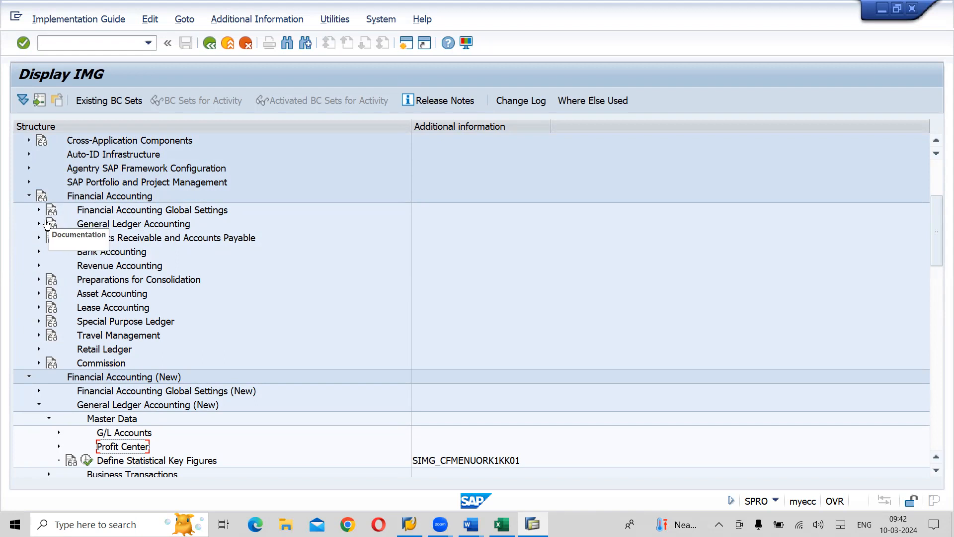
pyautogui.click(39, 224)
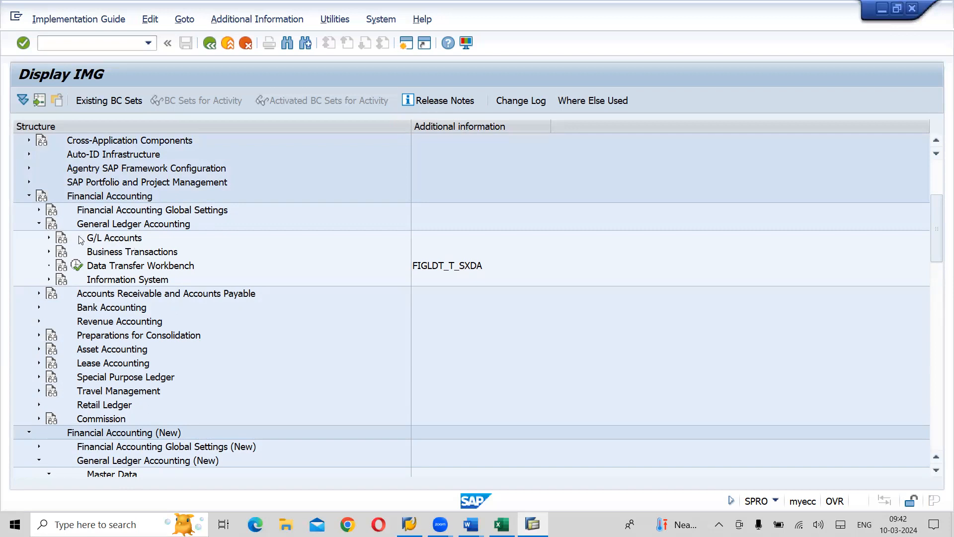
pyautogui.click(39, 224)
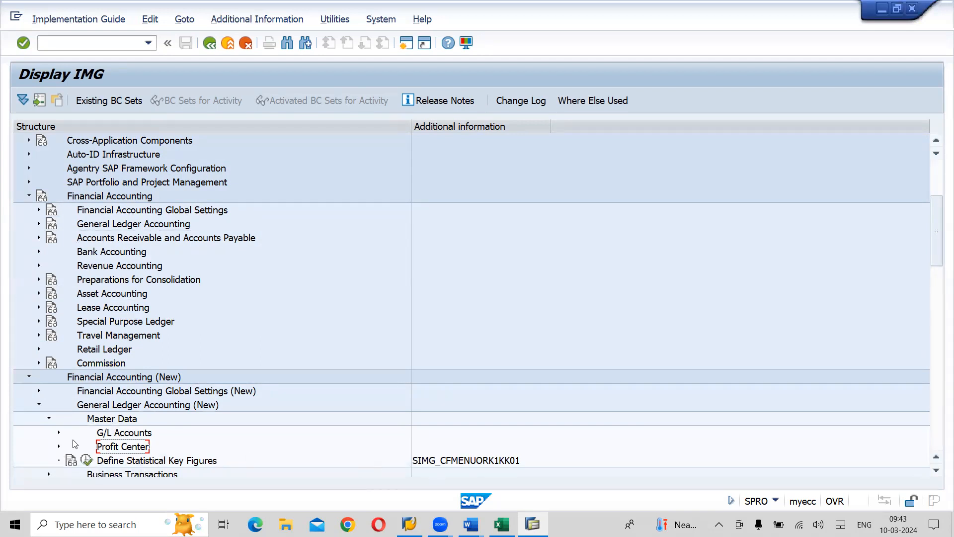
# - Expand Profit Center under General Ledger Accounting (New) again and execute Define Profit Center Standard Hierarchy in Controlling Area
pyautogui.click(58, 447)
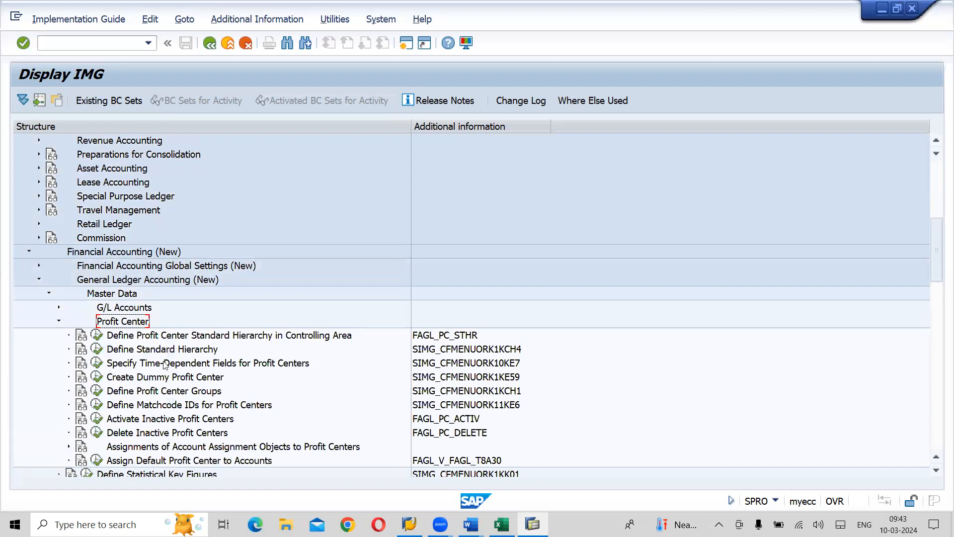
pyautogui.click(203, 338)
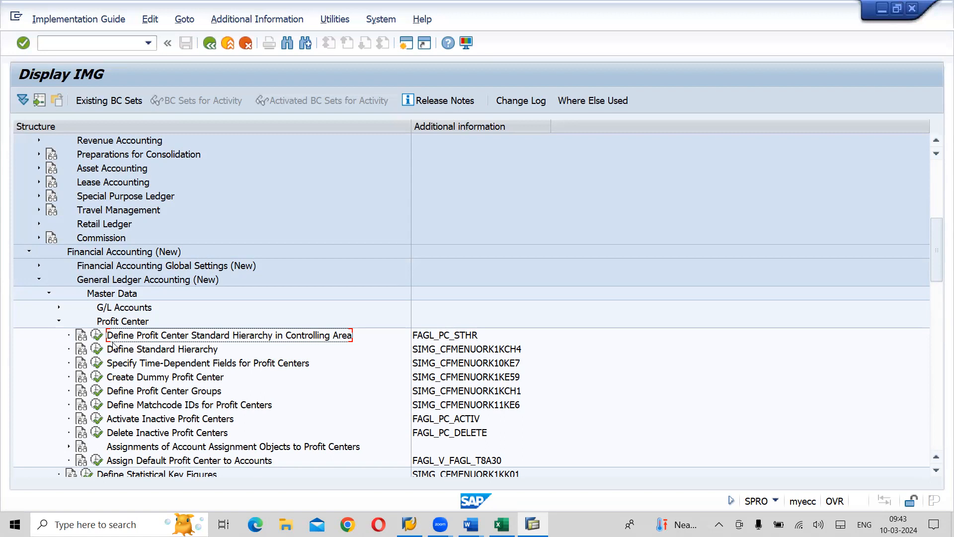
pyautogui.hotkey('alt', 'Tab')
pyautogui.hotkey('alt', 'shift', 'Tab')
pyautogui.click(97, 337)
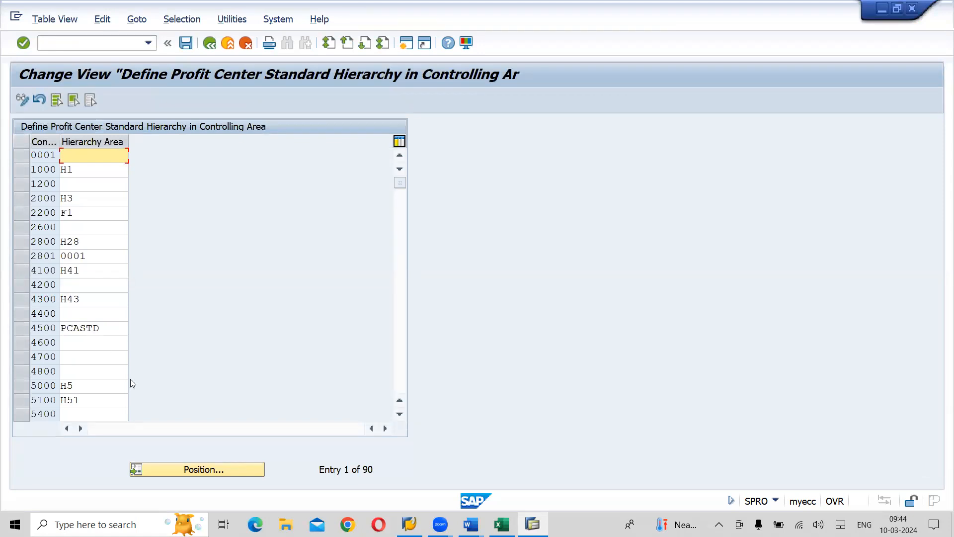
# - Position the standard hierarchy list at controlling area LCOA
pyautogui.click(196, 471)
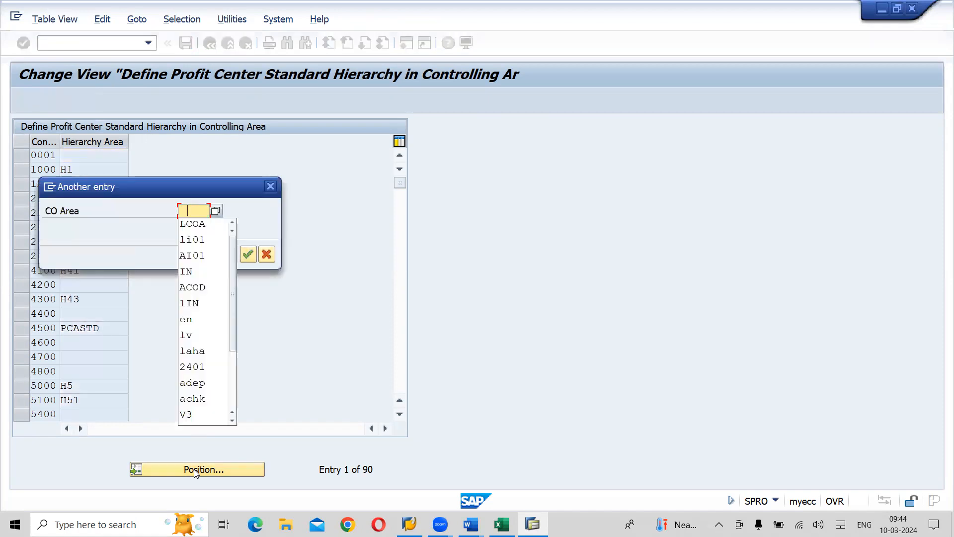
pyautogui.click(193, 225)
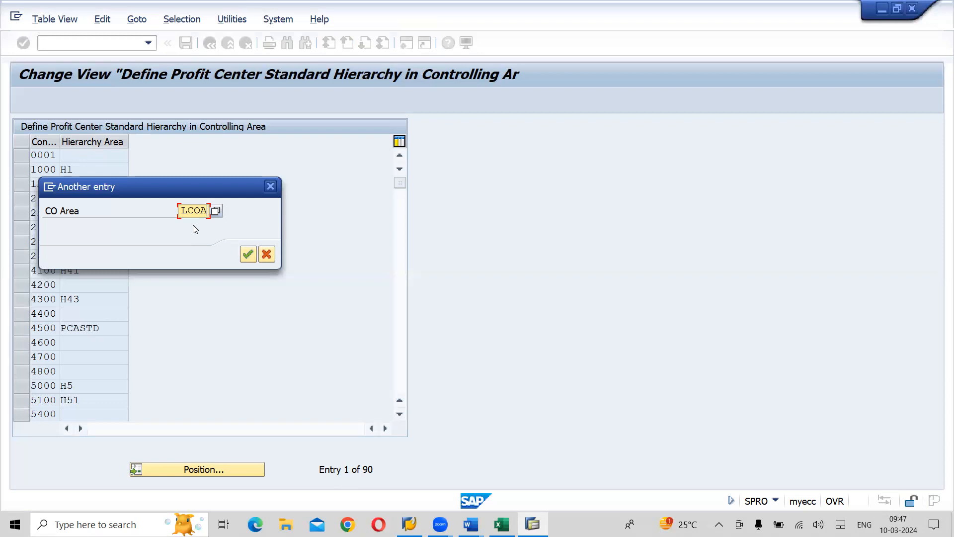
pyautogui.click(249, 254)
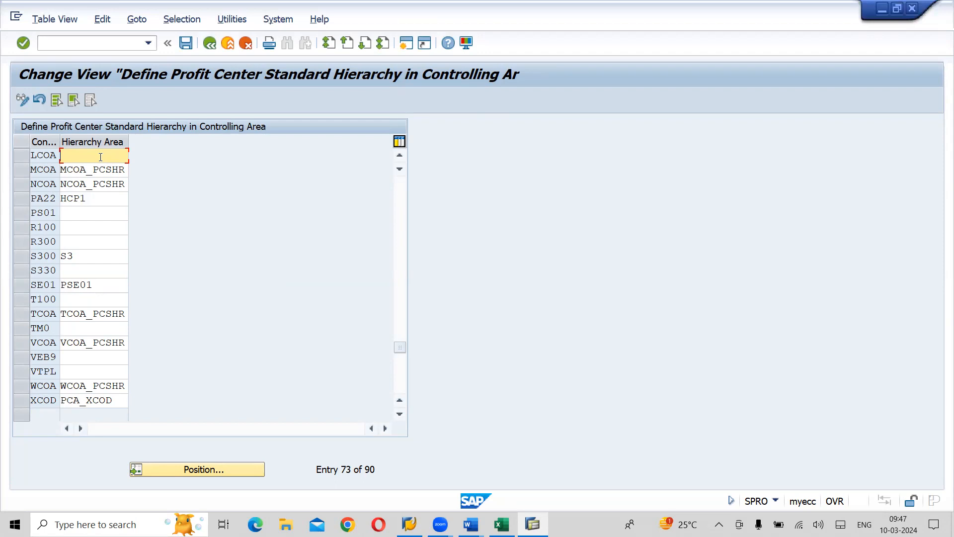
# - Set the hierarchy area of controlling area LCOA to LCOA_PCSHR and save it under customizing request Y01K900116
pyautogui.write('LCOA_')
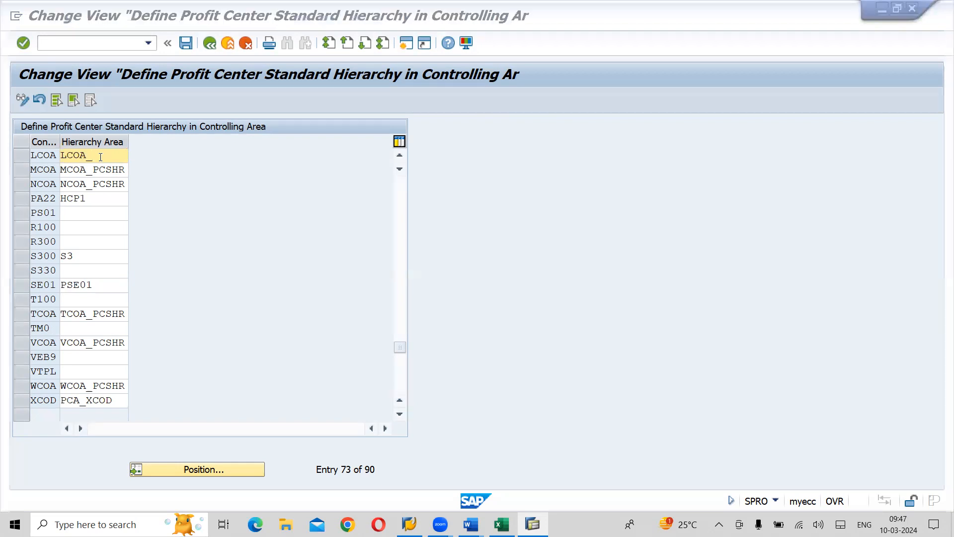
pyautogui.hotkey('alt', 'Tab')
pyautogui.hotkey('alt', 'Tab')
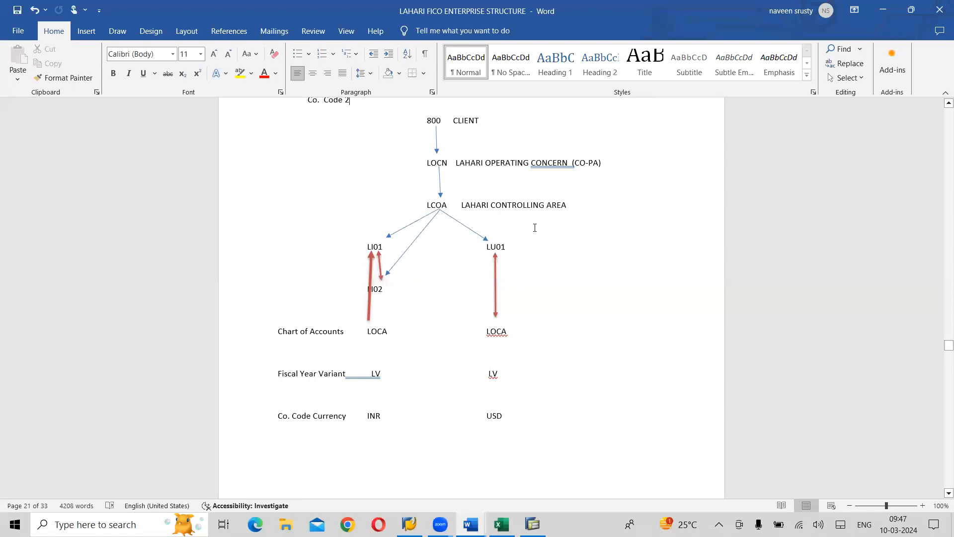
pyautogui.hotkey('alt', 'Tab')
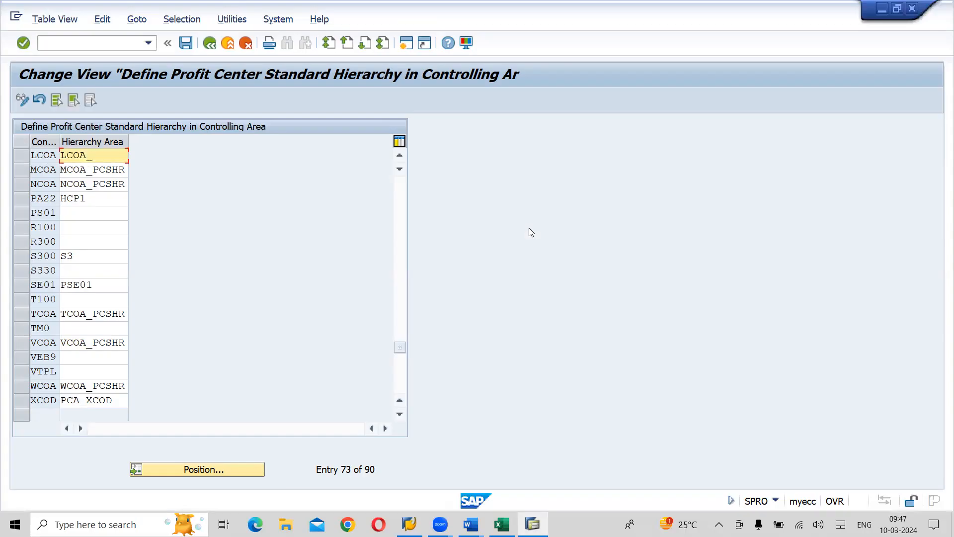
pyautogui.write('PCSHR')
pyautogui.click(186, 44)
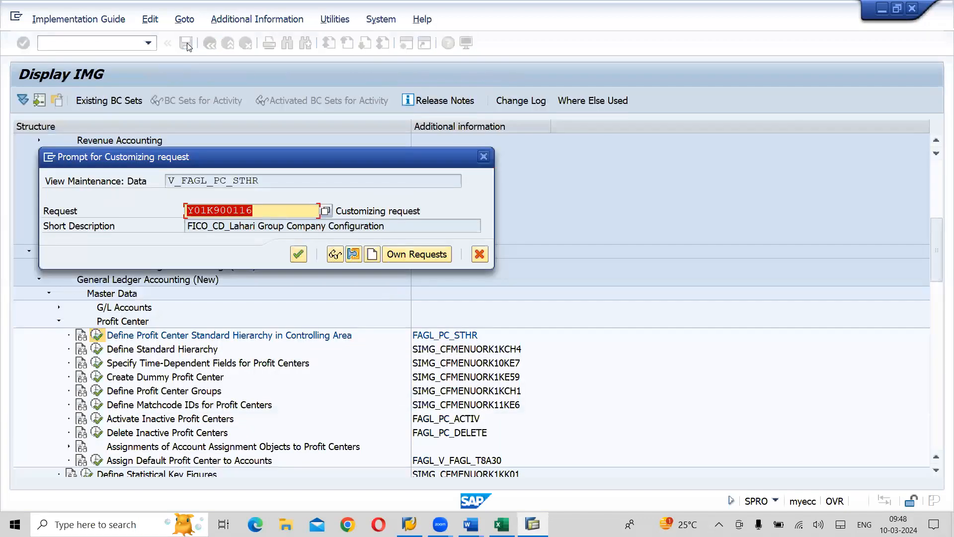
pyautogui.click(297, 256)
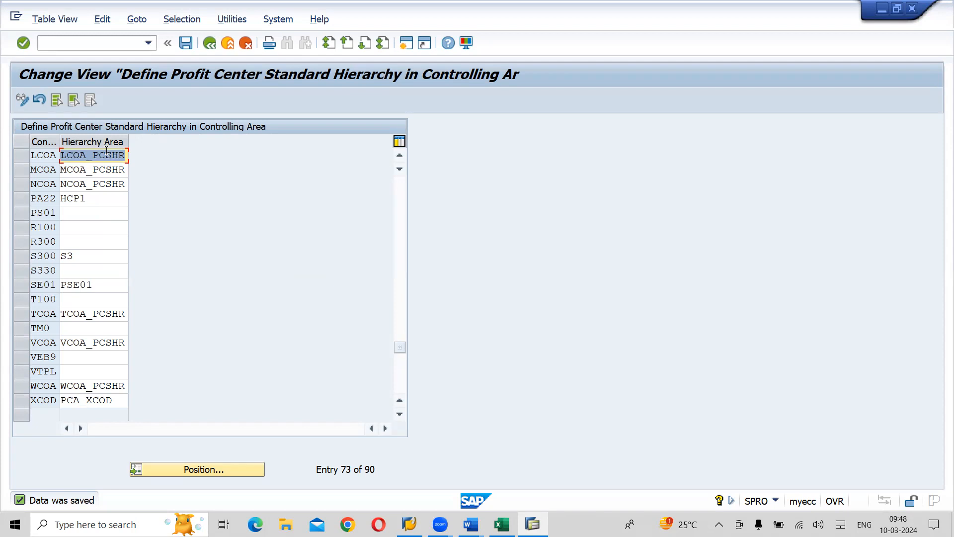
# - Check the Word notes on maintaining the profit center standard hierarchy by table, including its transaction code and view name
pyautogui.hotkey('alt', 'Tab')
pyautogui.hotkey('alt', 'Tab')
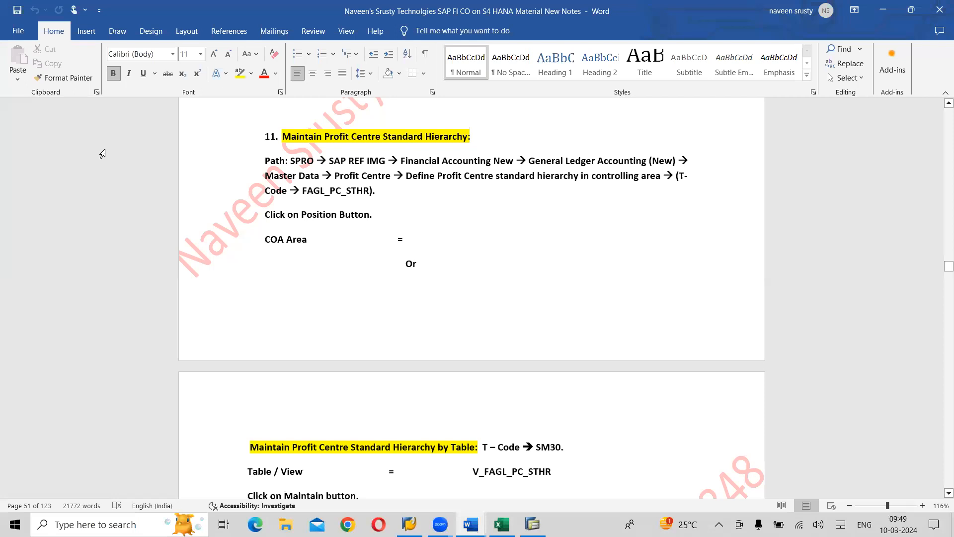
pyautogui.scroll(-4, 102, 154)
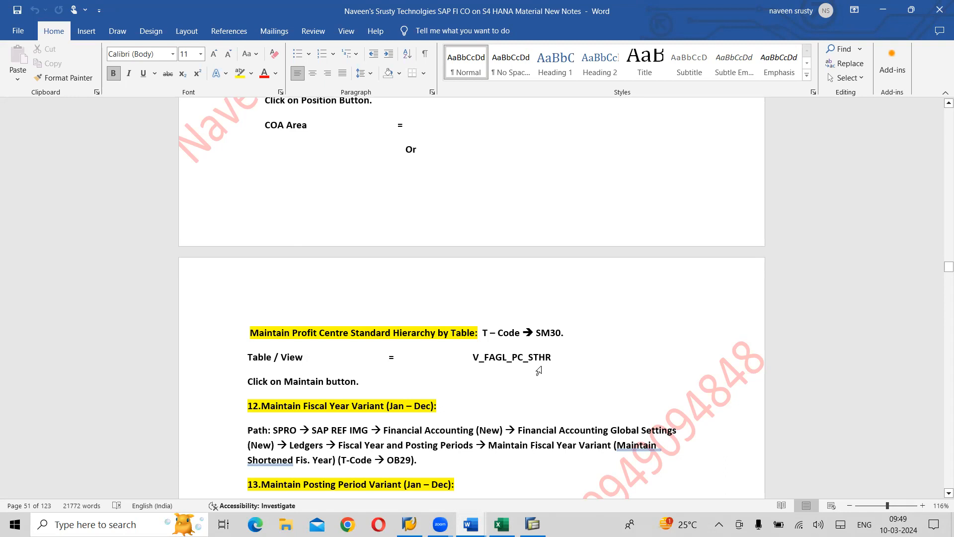
pyautogui.hotkey('alt', 'Tab')
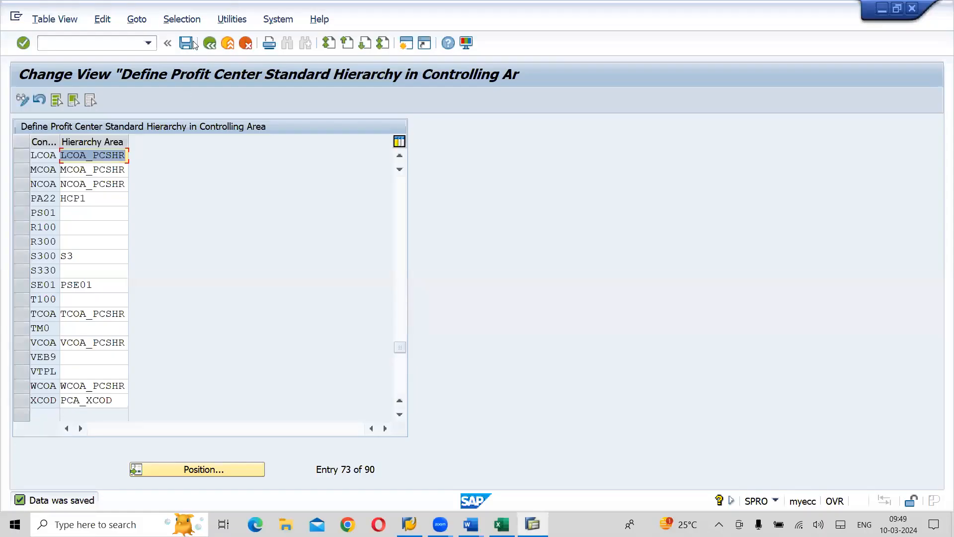
# - Save the standard hierarchy entries again and start transaction SM30 in a new session
pyautogui.click(186, 44)
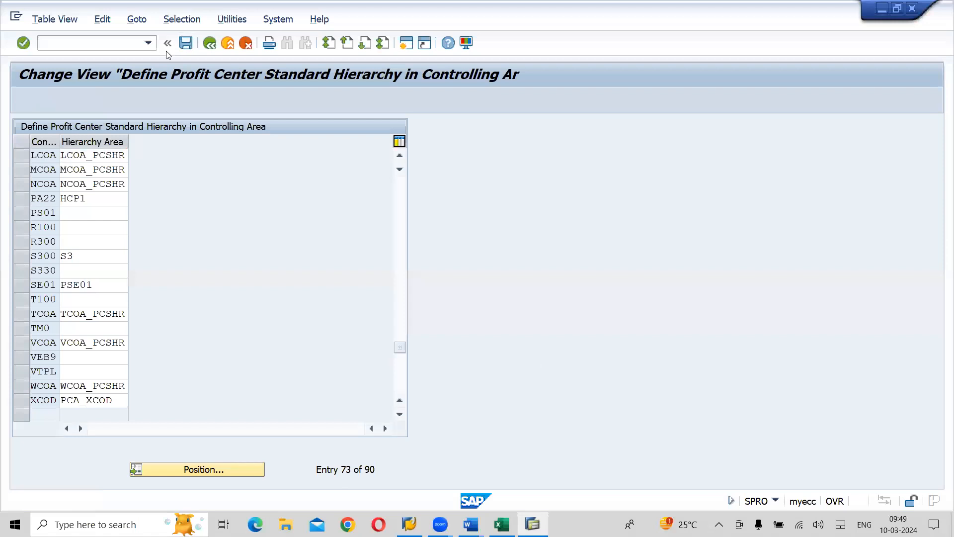
pyautogui.click(93, 46)
pyautogui.write('/OSM30')
pyautogui.press('Return')
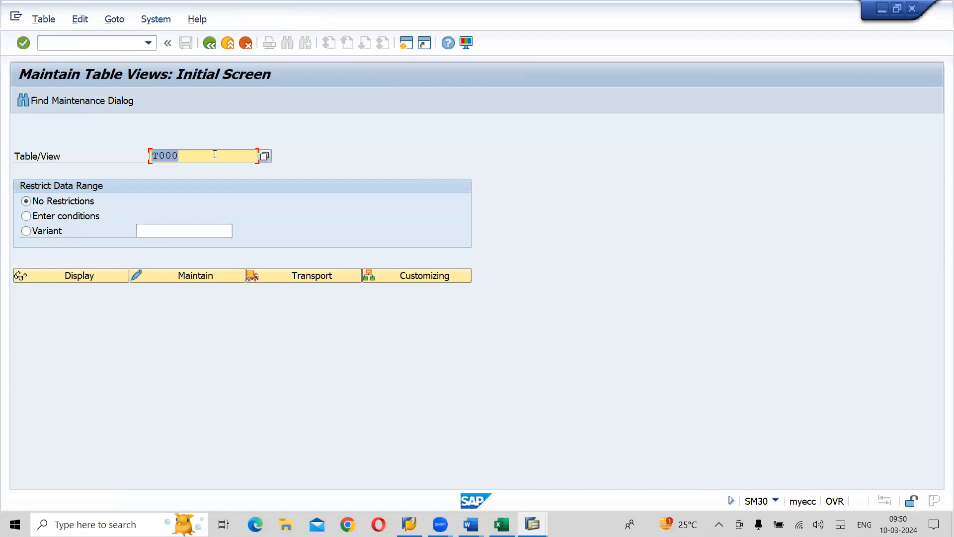
# - Replace the table/view name T000 with V_FAGL_PC_STHR
pyautogui.press('BackSpace')
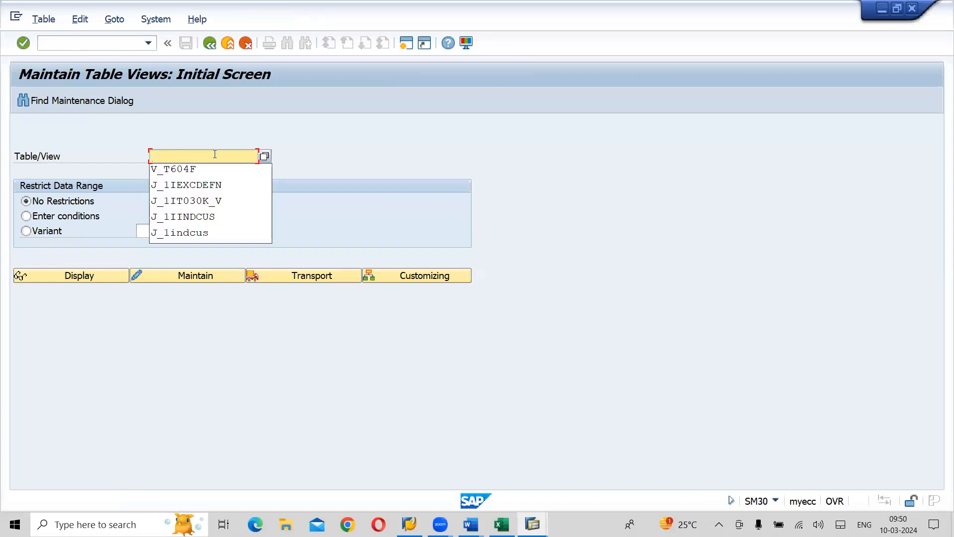
pyautogui.write('V_')
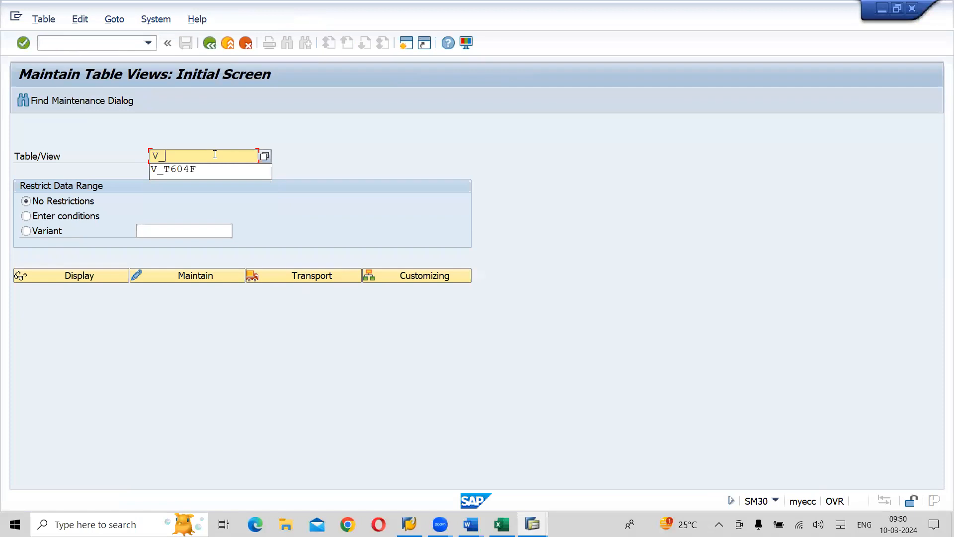
pyautogui.write('FAFL')
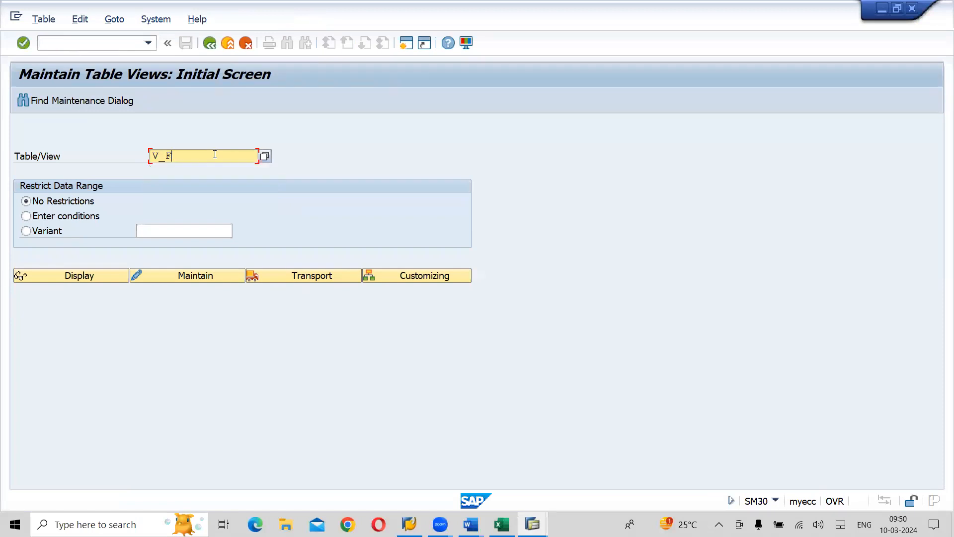
pyautogui.press('BackSpace')
pyautogui.press('BackSpace')
pyautogui.write('GL_')
pyautogui.write('PC_STHR')
# - Search the Table/View value help for names matching V_FAGL*
pyautogui.click(264, 156)
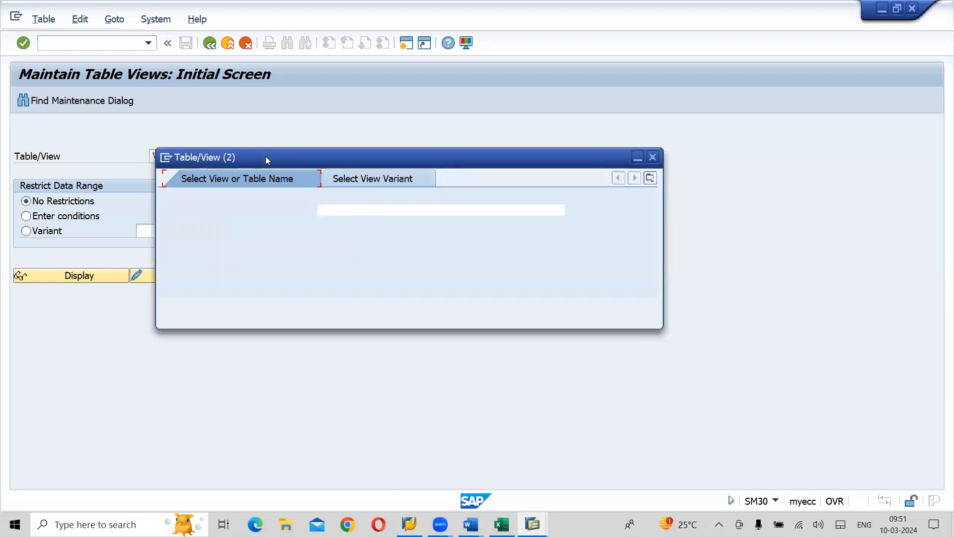
pyautogui.write('V_FAGL')
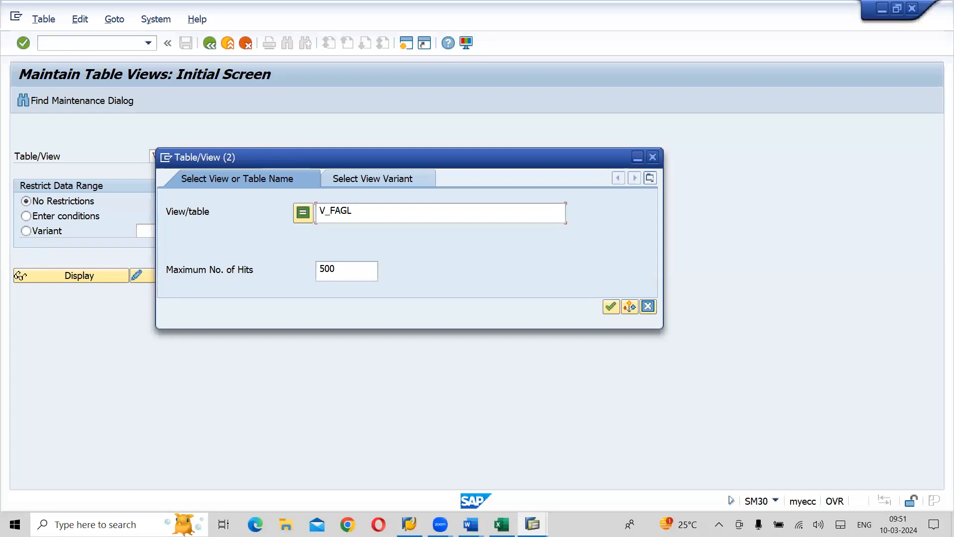
pyautogui.write('*')
pyautogui.press('Return')
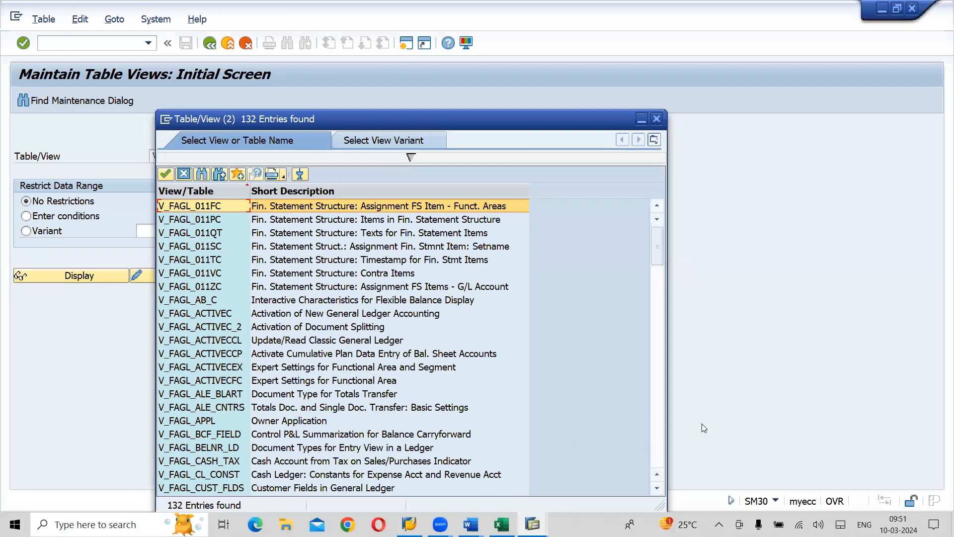
# - Look through the list of V_FAGL views for the profit center standard hierarchy view
pyautogui.click(659, 456)
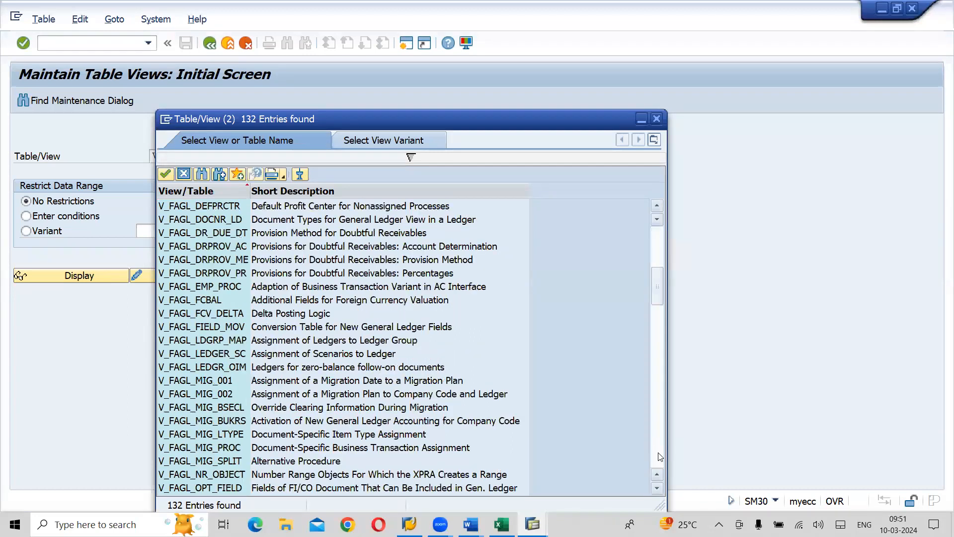
pyautogui.click(659, 456)
pyautogui.click(659, 456)
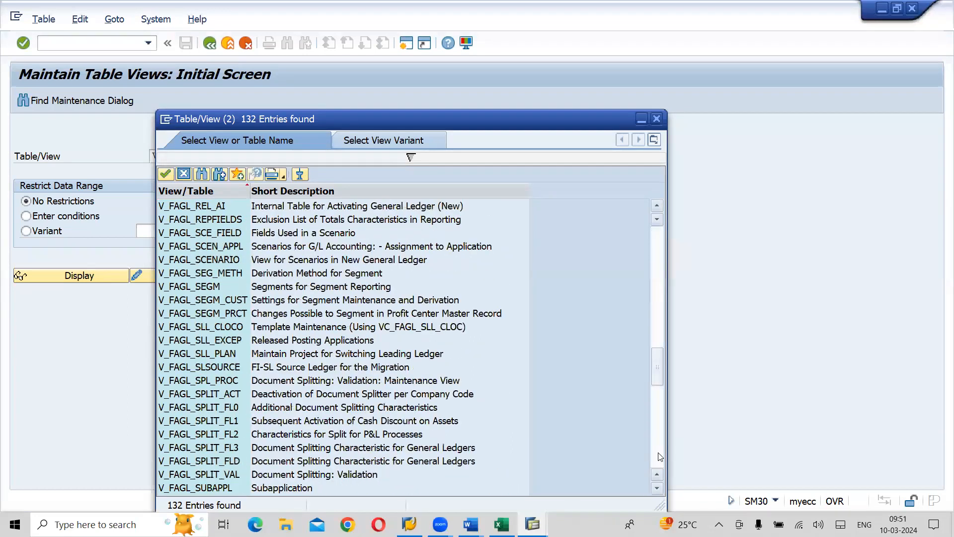
pyautogui.click(658, 456)
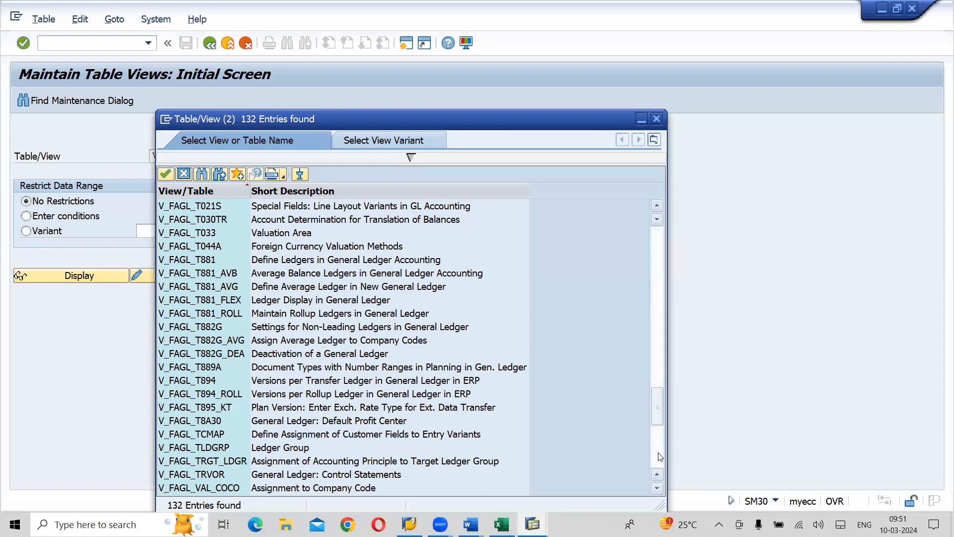
pyautogui.click(658, 457)
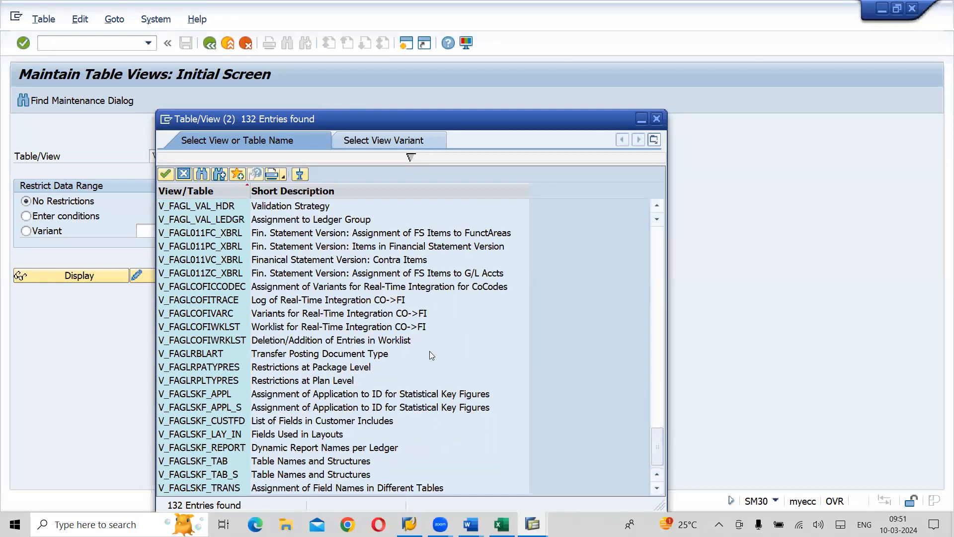
pyautogui.click(658, 206)
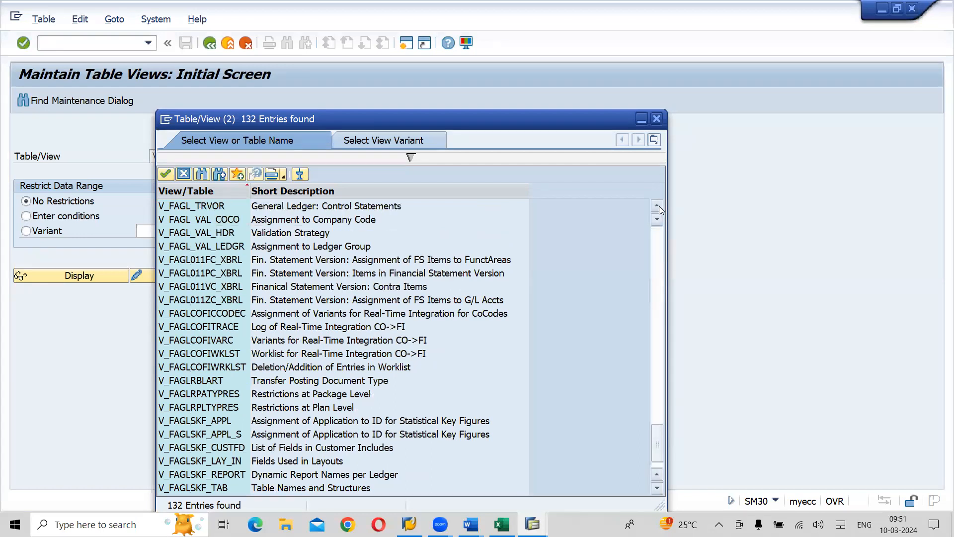
pyautogui.click(657, 205)
pyautogui.click(658, 206)
pyautogui.click(658, 206)
pyautogui.click(658, 205)
pyautogui.click(657, 206)
pyautogui.click(658, 206)
pyautogui.click(657, 206)
pyautogui.click(658, 206)
pyautogui.click(658, 206)
pyautogui.click(657, 206)
pyautogui.click(658, 206)
pyautogui.click(657, 206)
pyautogui.click(658, 206)
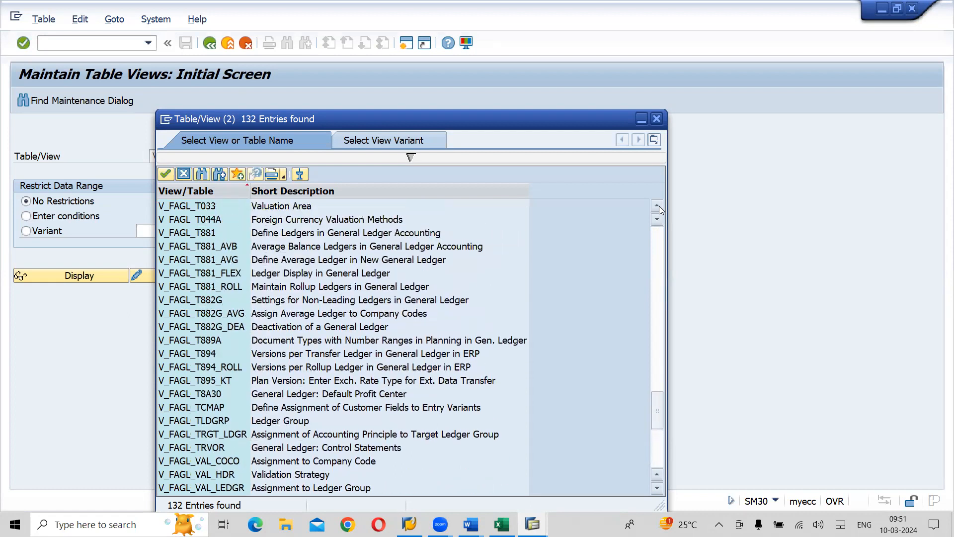
pyautogui.click(657, 458)
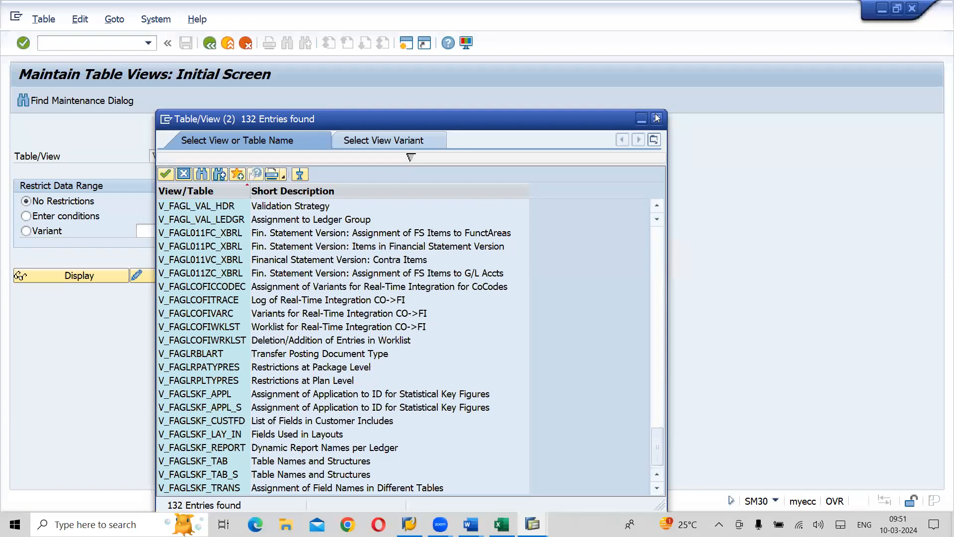
# - Narrow the view search to V_FAGL_PC* and choose V_FAGL_PC_STHR as the table/view
pyautogui.click(417, 156)
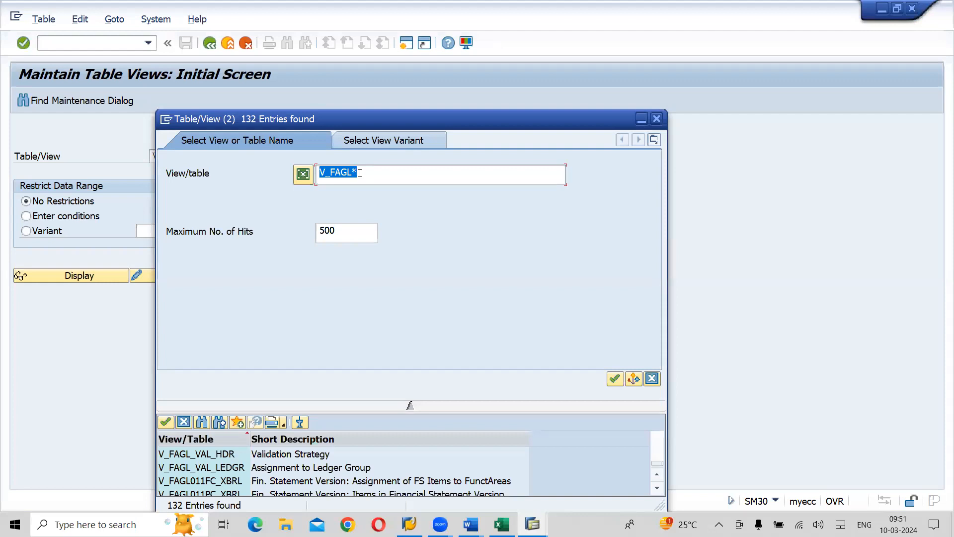
pyautogui.click(361, 174)
pyautogui.write('_PC')
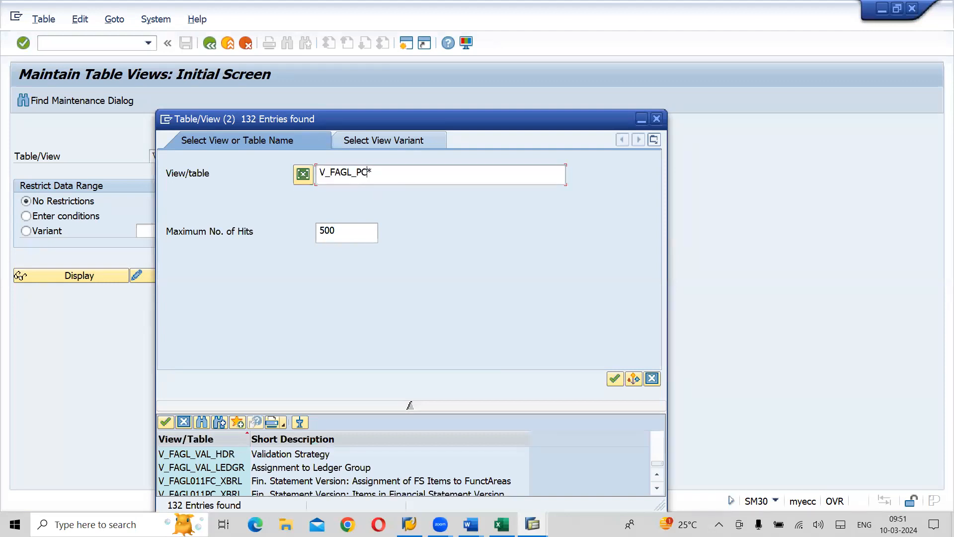
pyautogui.press('Return')
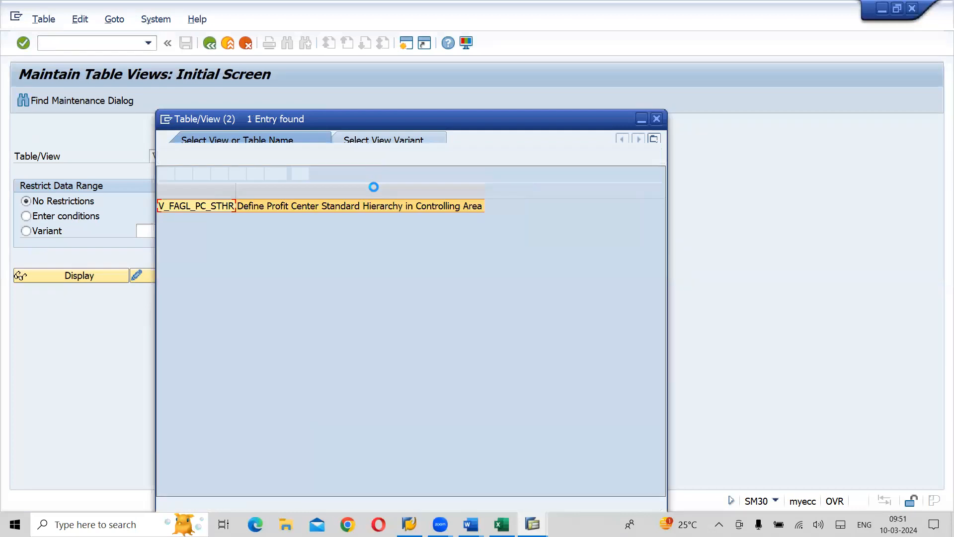
pyautogui.doubleClick(207, 208)
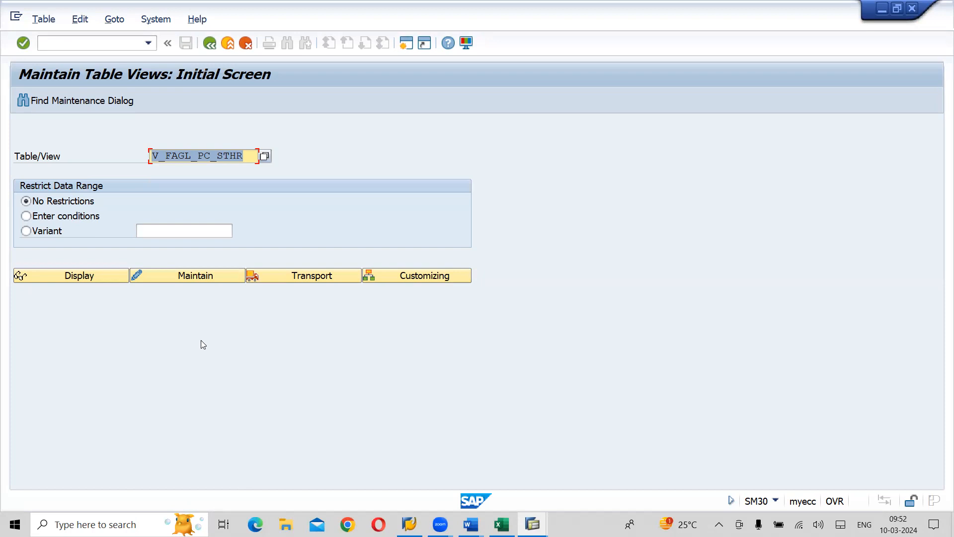
# - Try to maintain view V_FAGL_PC_STHR and decline displaying the locked data
pyautogui.click(211, 273)
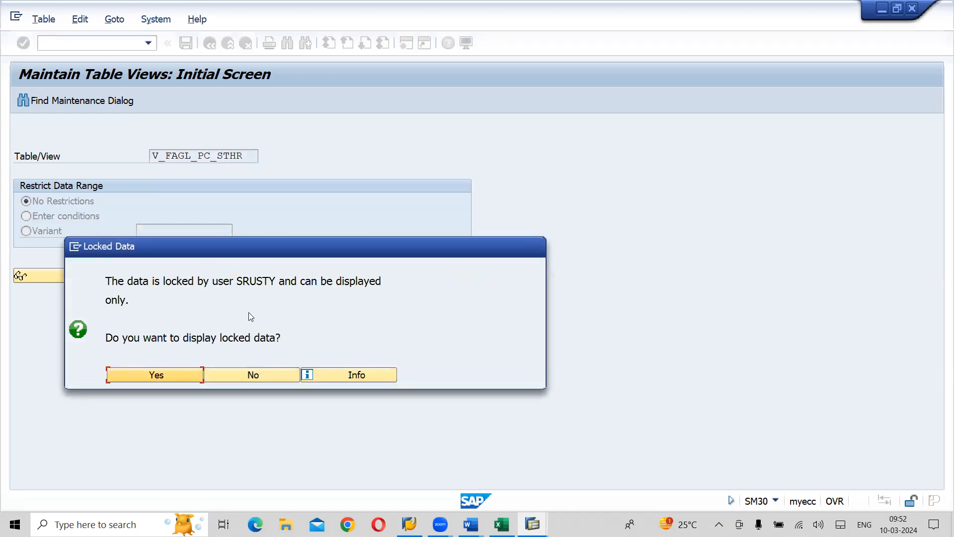
pyautogui.click(260, 377)
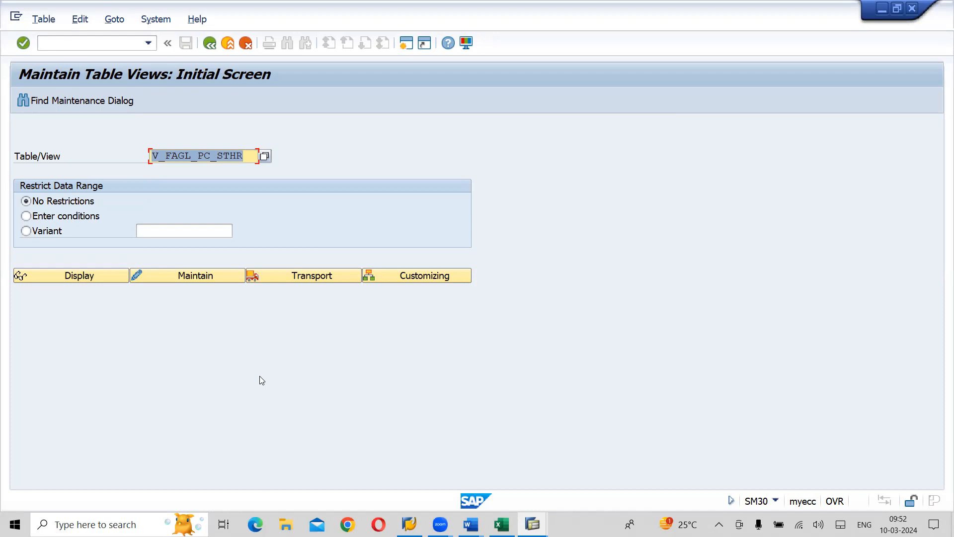
# - Return to the standard hierarchy maintenance session, select the LCOA entry and save
pyautogui.hotkey('alt', 'Tab')
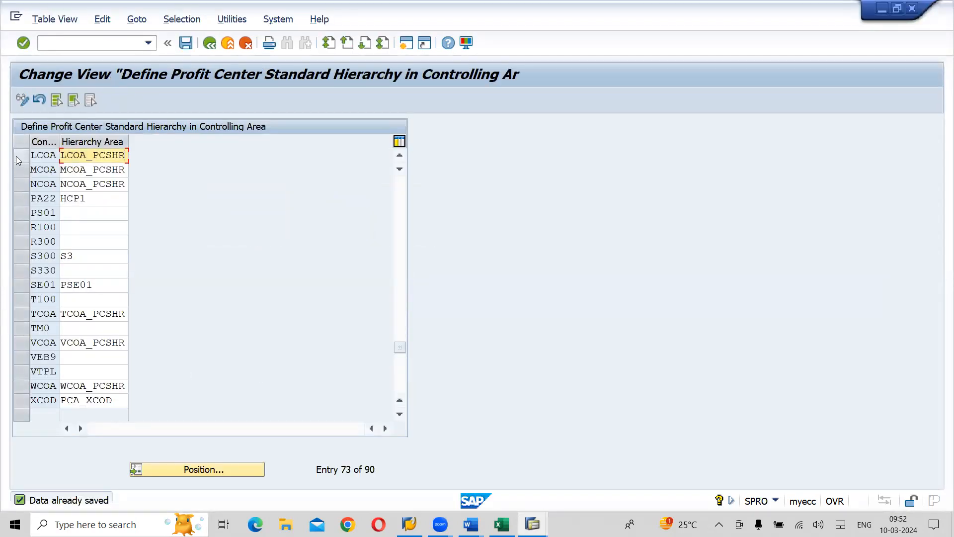
pyautogui.click(16, 156)
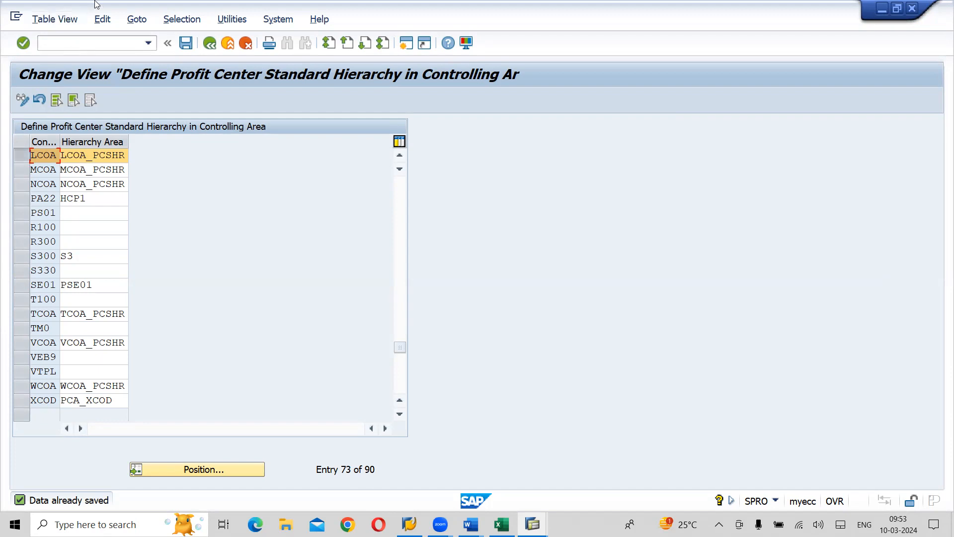
pyautogui.click(185, 44)
# - Review the New GL Accounting prerequisites in the enterprise structure notes, highlighting the first three and the JAN - DEC fiscal year variant
pyautogui.hotkey('alt', 'Tab')
pyautogui.hotkey('alt', 'Tab')
pyautogui.hotkey('alt', 'Tab')
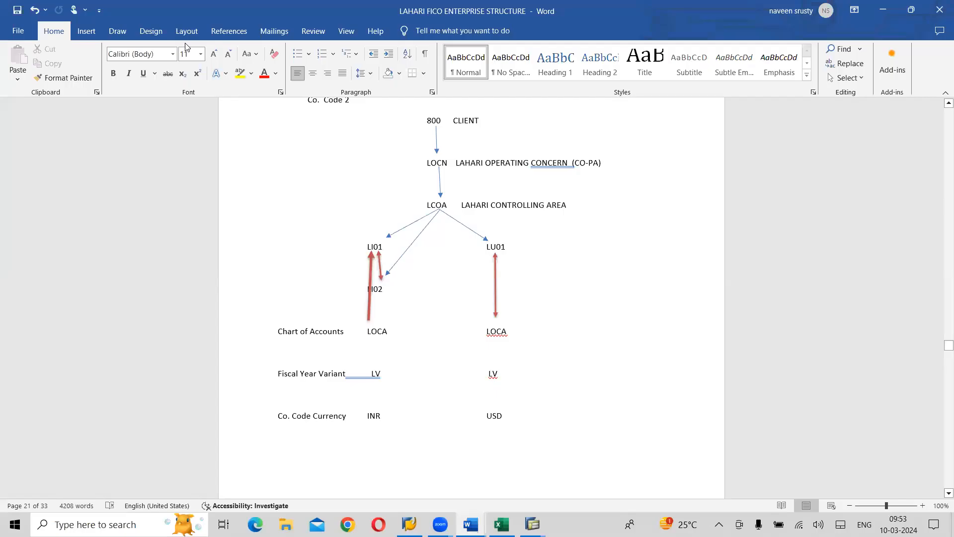
pyautogui.scroll(15, 185, 47)
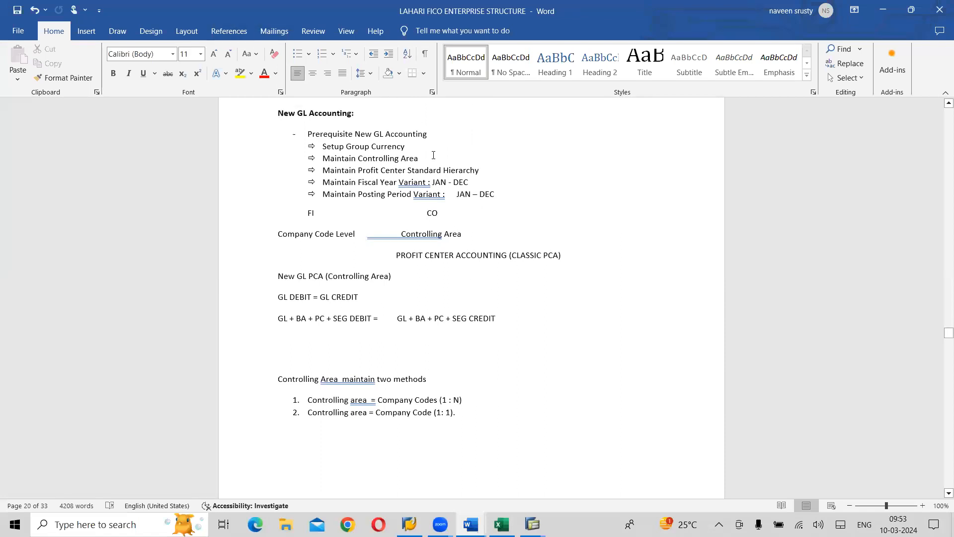
pyautogui.moveTo(485, 172); pyautogui.dragTo(323, 146)
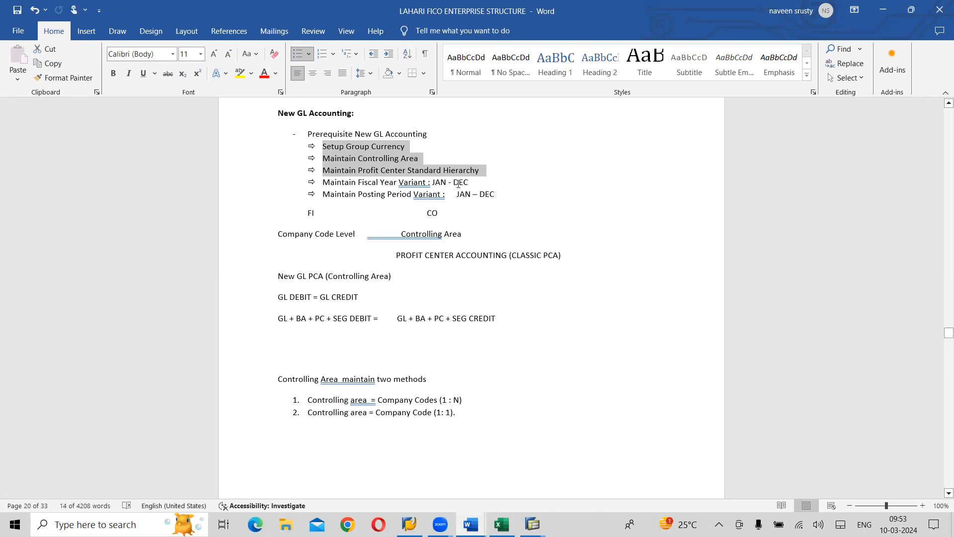
pyautogui.moveTo(476, 182); pyautogui.dragTo(339, 188)
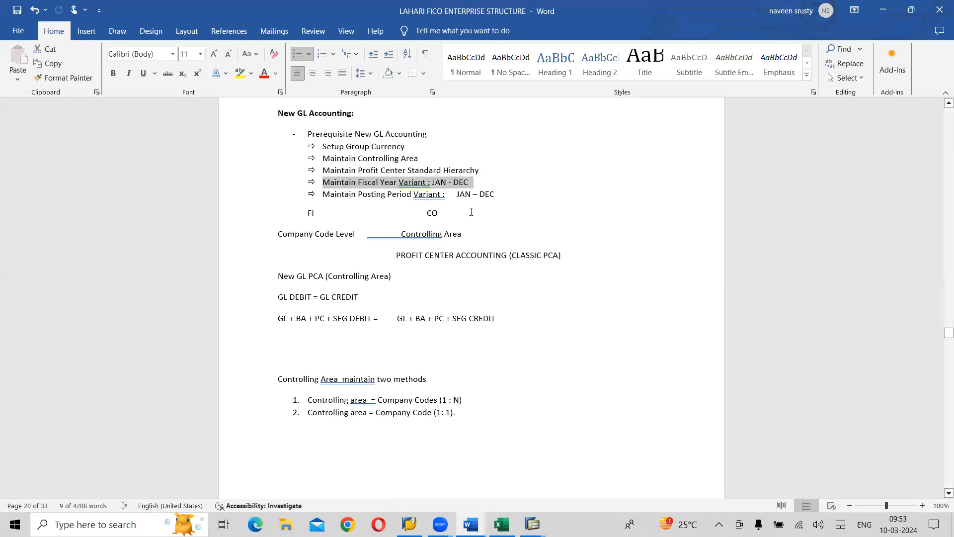
# - Switch to the SAP FI CO on S4 HANA material notes and review the fiscal year and posting period variant sections
pyautogui.hotkey('alt', 'Tab')
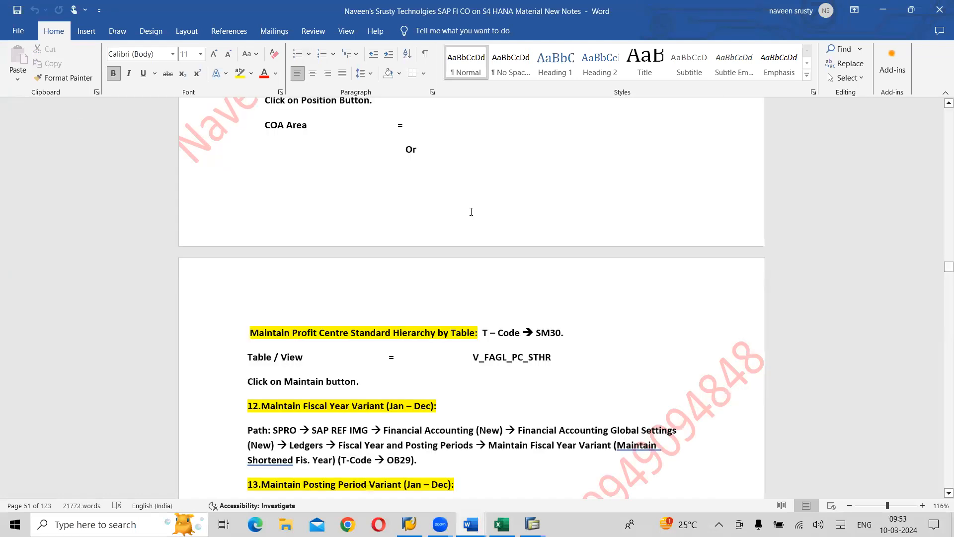
pyautogui.scroll(-3, 471, 211)
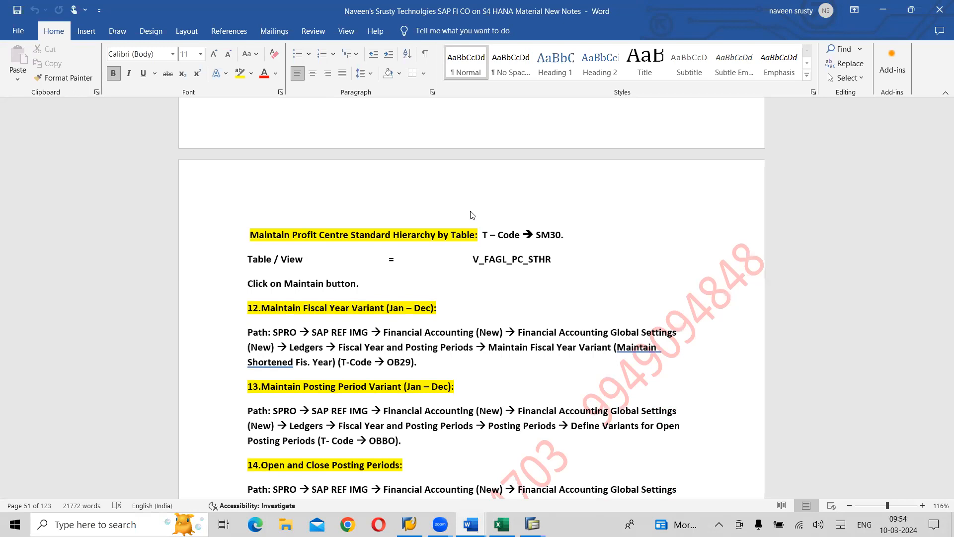
pyautogui.scroll(-5, 472, 214)
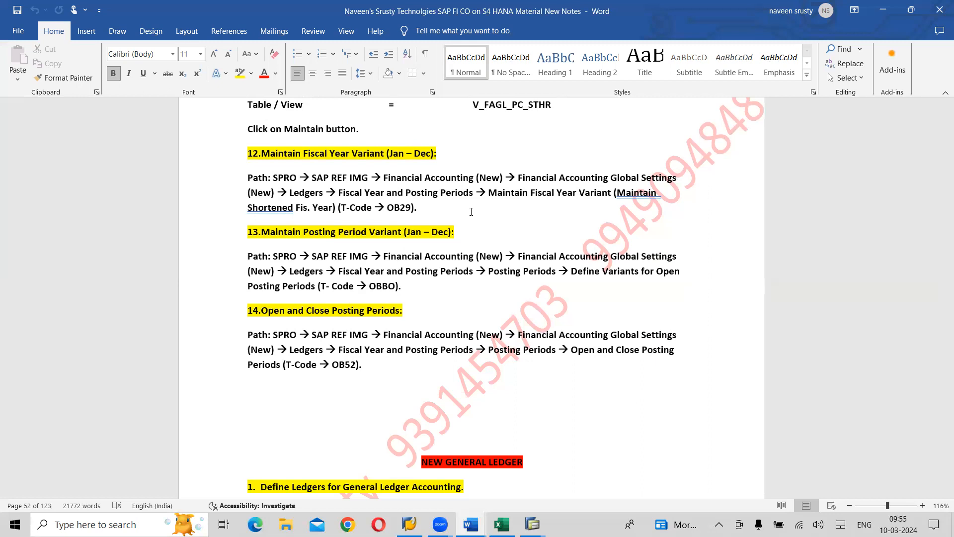
# - Switch back to SAP, return from the standard hierarchy view to the IMG and collapse the General Ledger Accounting (New) node
pyautogui.hotkey('alt', 'Tab')
pyautogui.hotkey('alt', 'Tab')
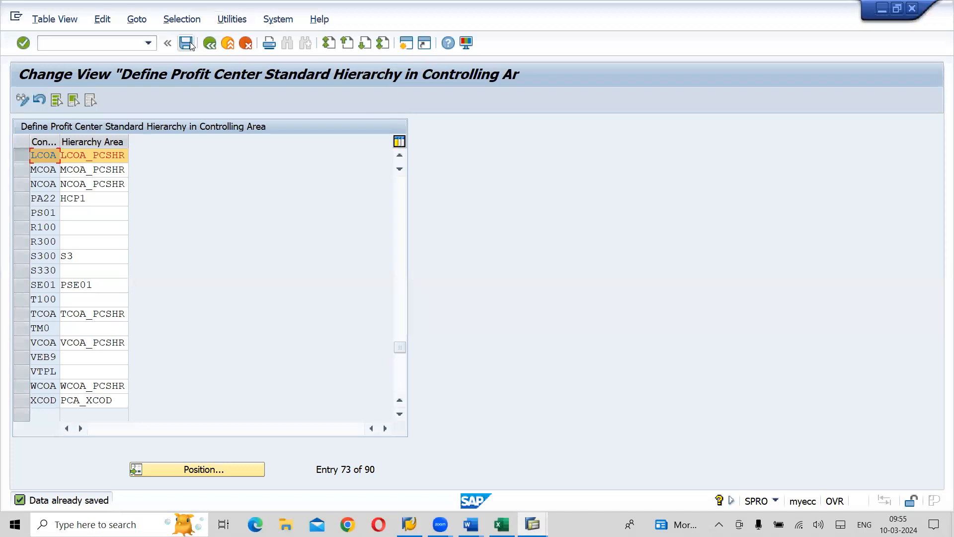
pyautogui.click(228, 44)
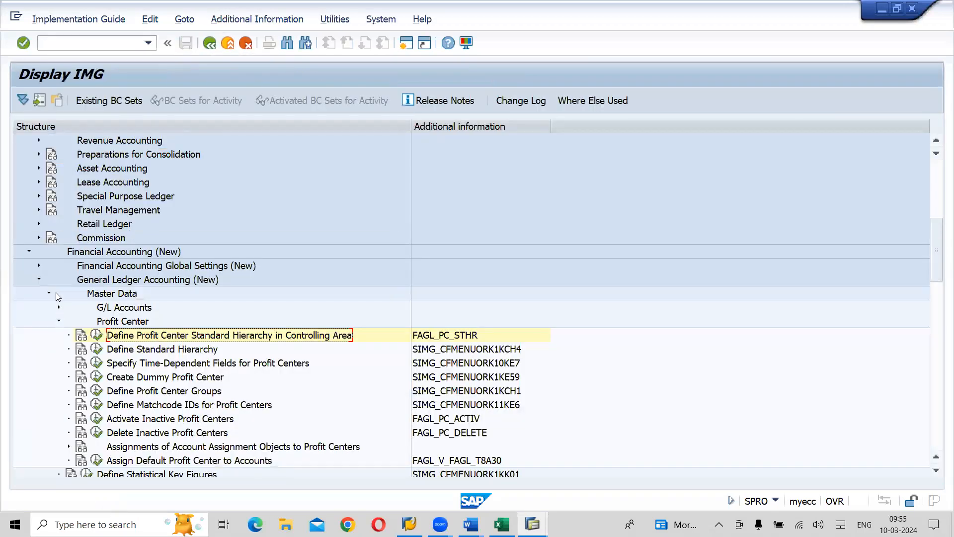
pyautogui.click(38, 266)
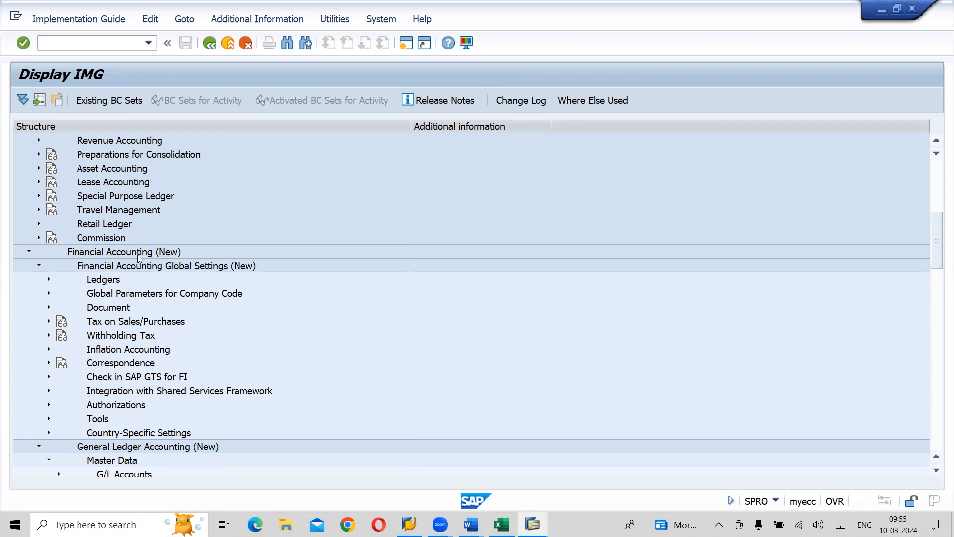
pyautogui.click(38, 265)
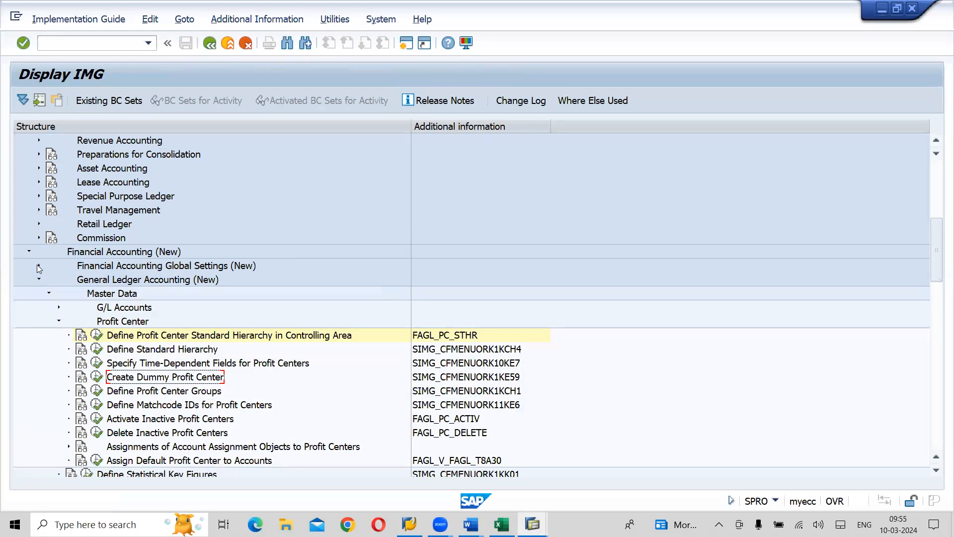
pyautogui.click(48, 294)
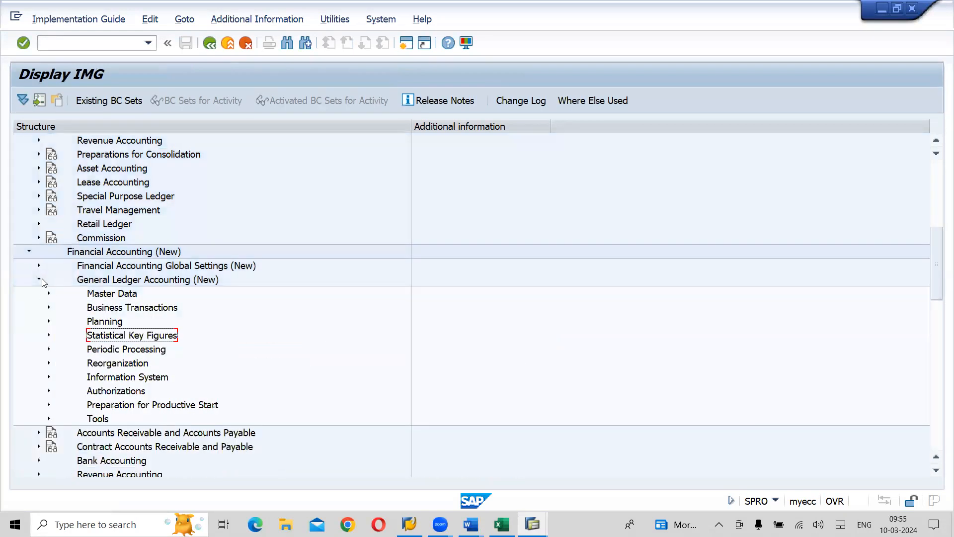
pyautogui.click(40, 279)
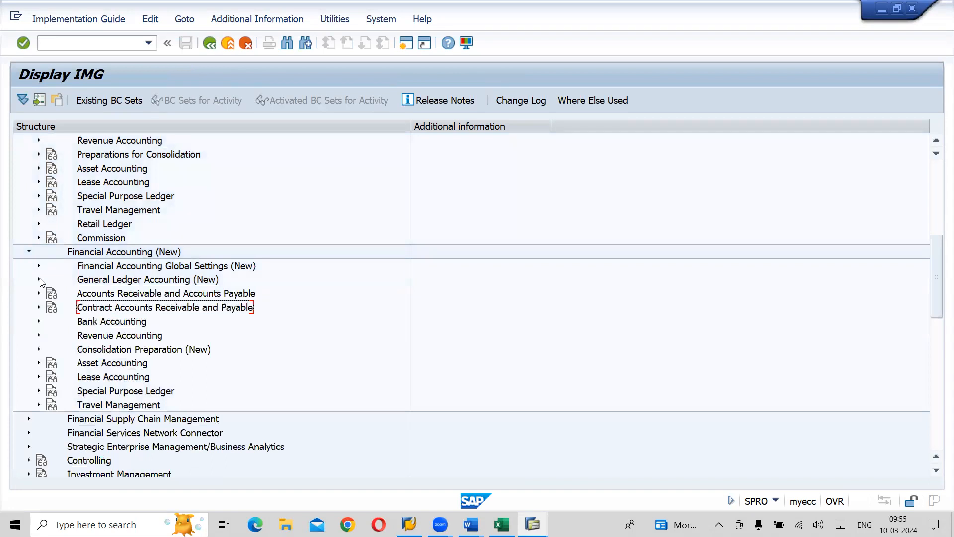
# - Open the Maintain Fiscal Year Variant activity under Financial Accounting Global Settings (New), Ledgers, Fiscal Year and Posting Periods
pyautogui.click(132, 266)
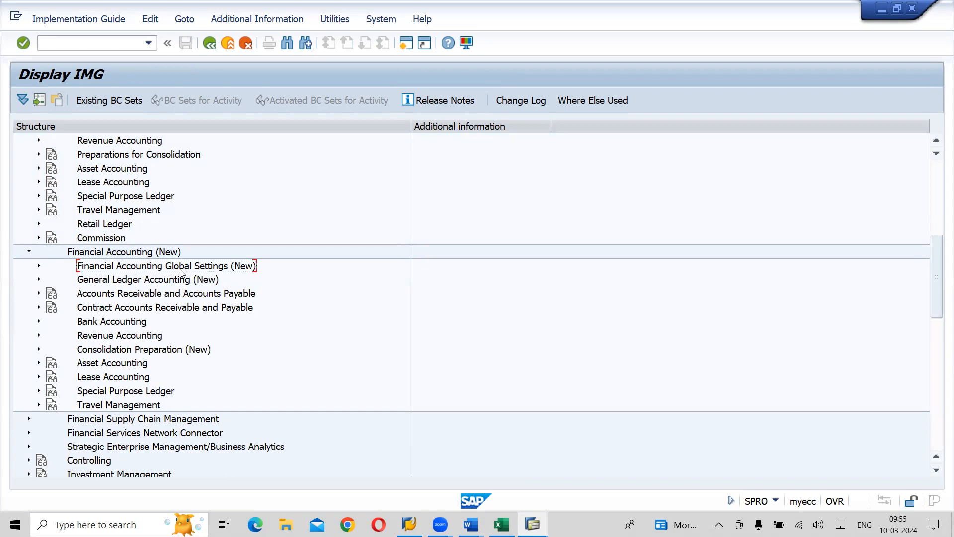
pyautogui.click(40, 266)
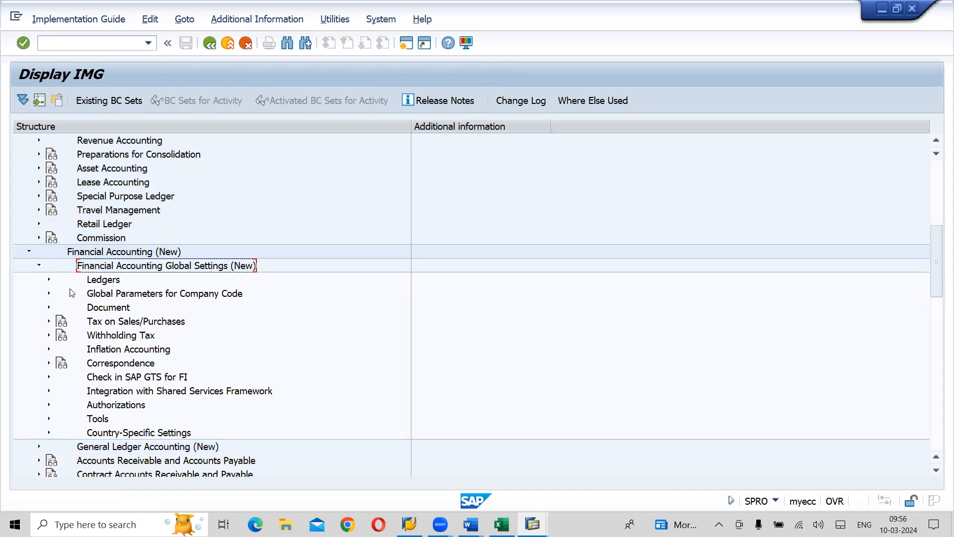
pyautogui.click(102, 282)
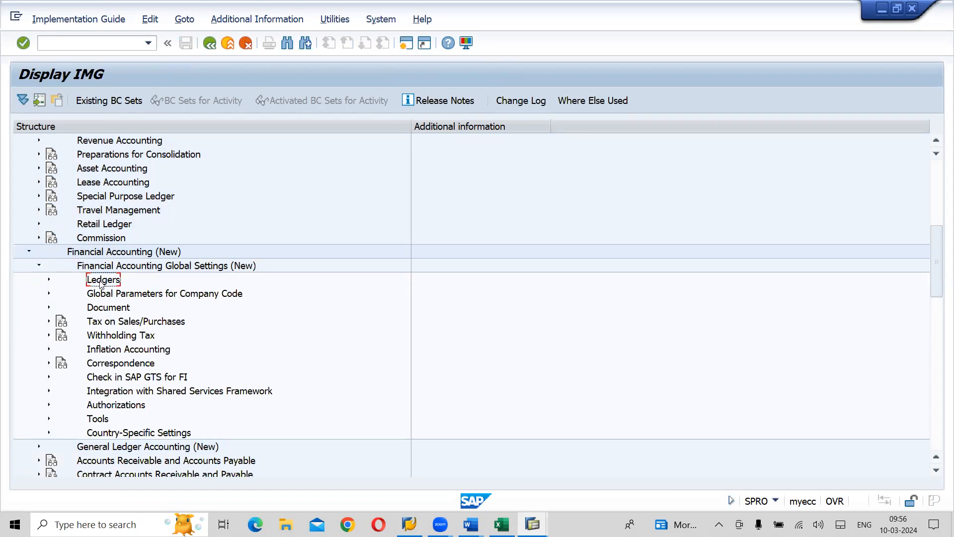
pyautogui.click(49, 280)
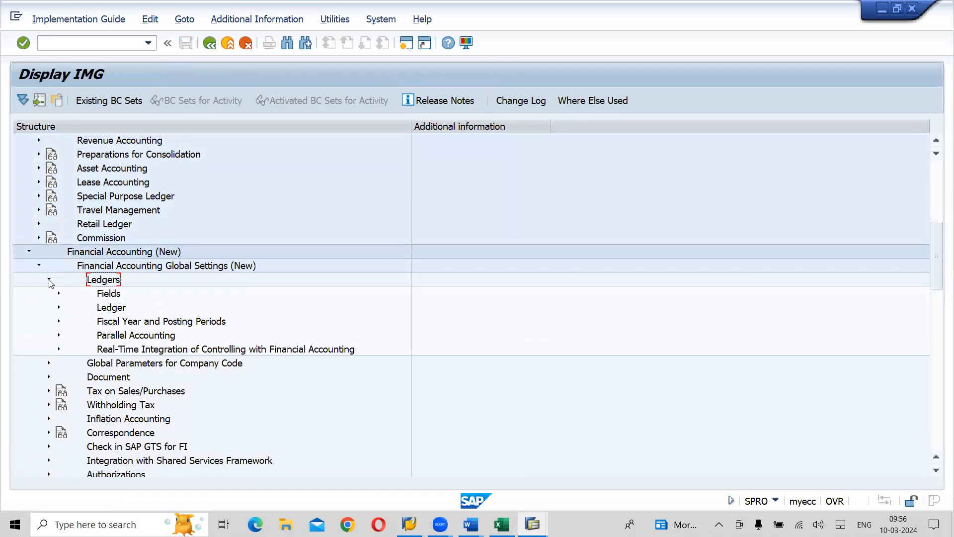
pyautogui.click(163, 326)
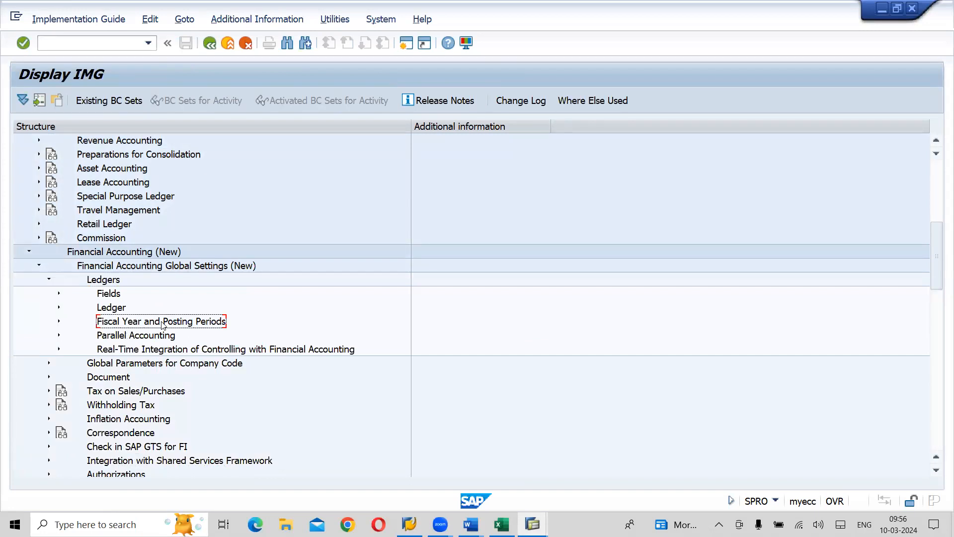
pyautogui.click(57, 322)
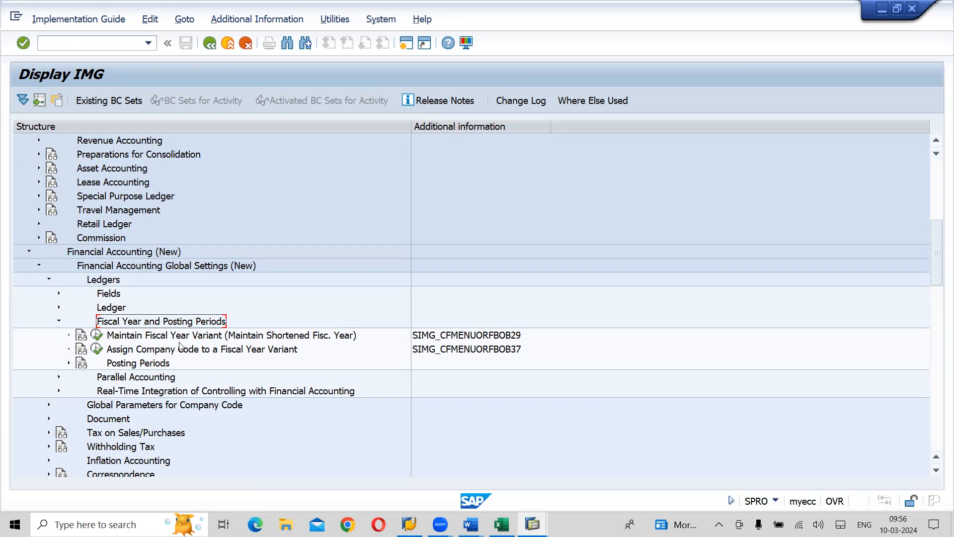
pyautogui.click(97, 334)
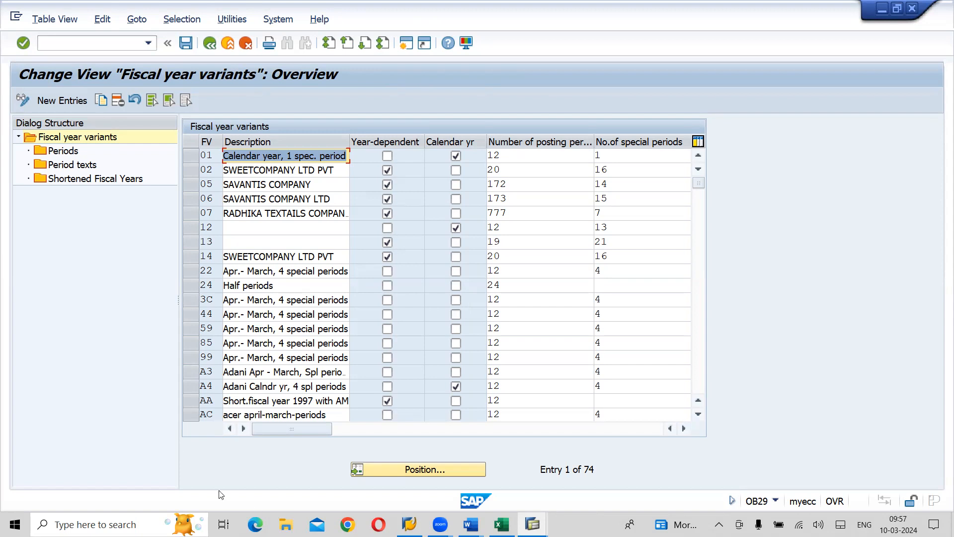
# - Locate fiscal year variant K4 in the overview and start copying it
pyautogui.click(413, 469)
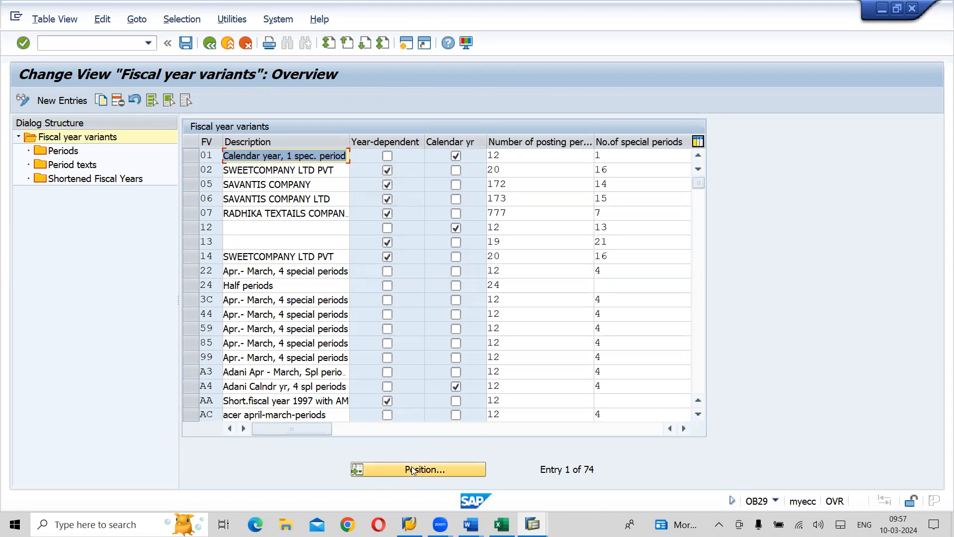
pyautogui.write('K4')
pyautogui.press('Return')
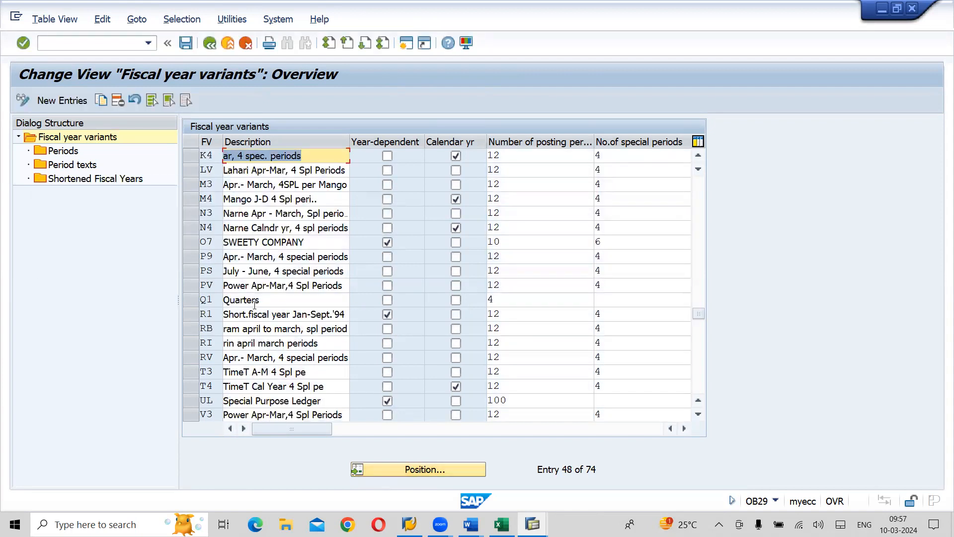
pyautogui.click(193, 158)
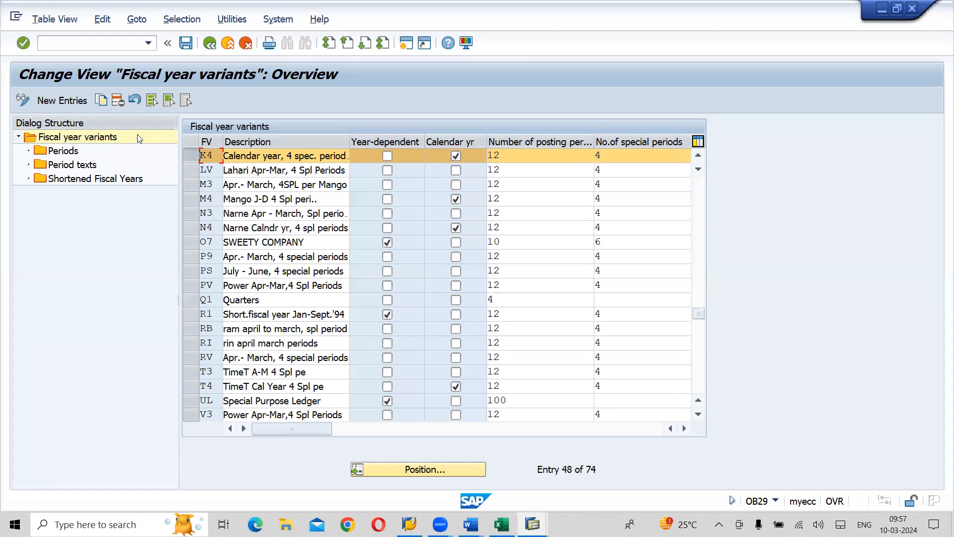
pyautogui.click(102, 100)
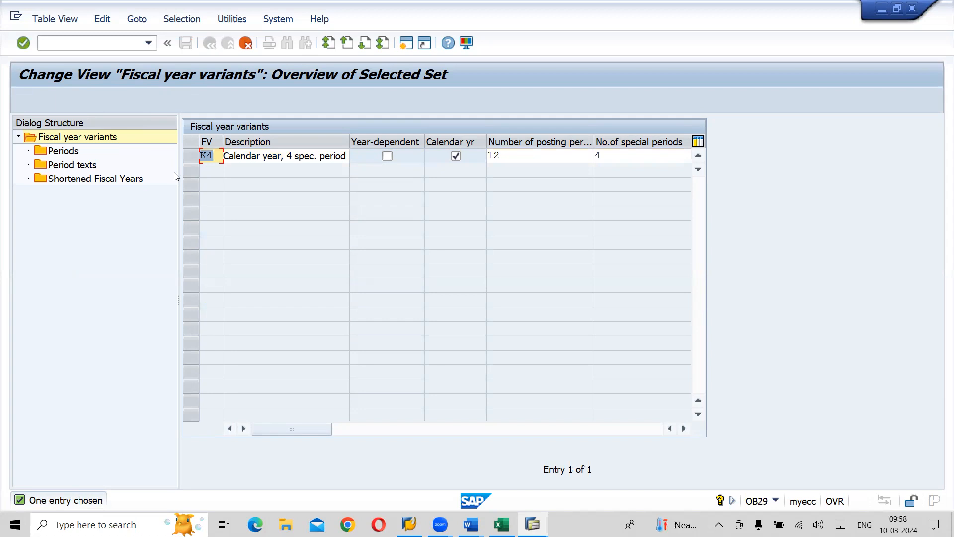
# - Name the copied variant LK with description Lahari Jan-Dec + 4 Spl Periods and copy it with all dependent entries
pyautogui.write('LK')
pyautogui.press('Tab')
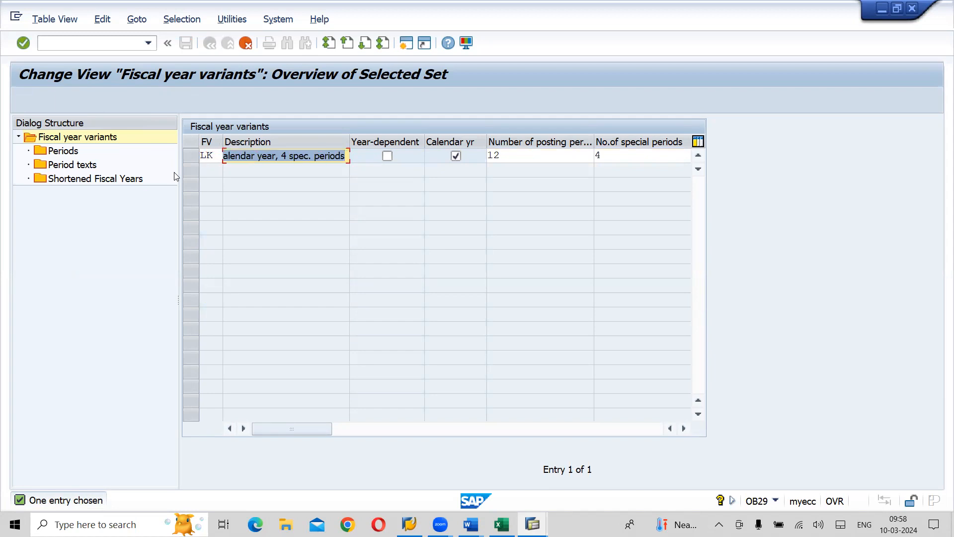
pyautogui.write('Lahari')
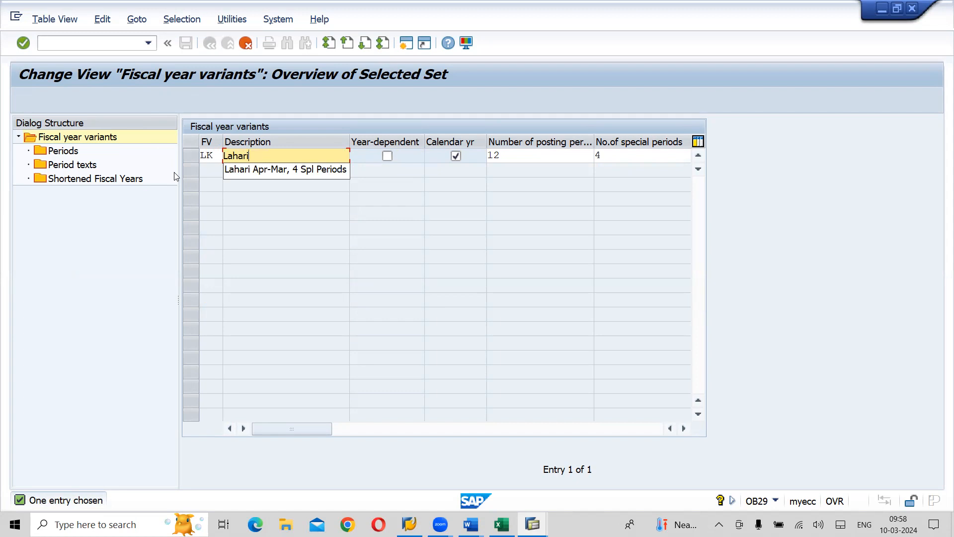
pyautogui.write('Ja')
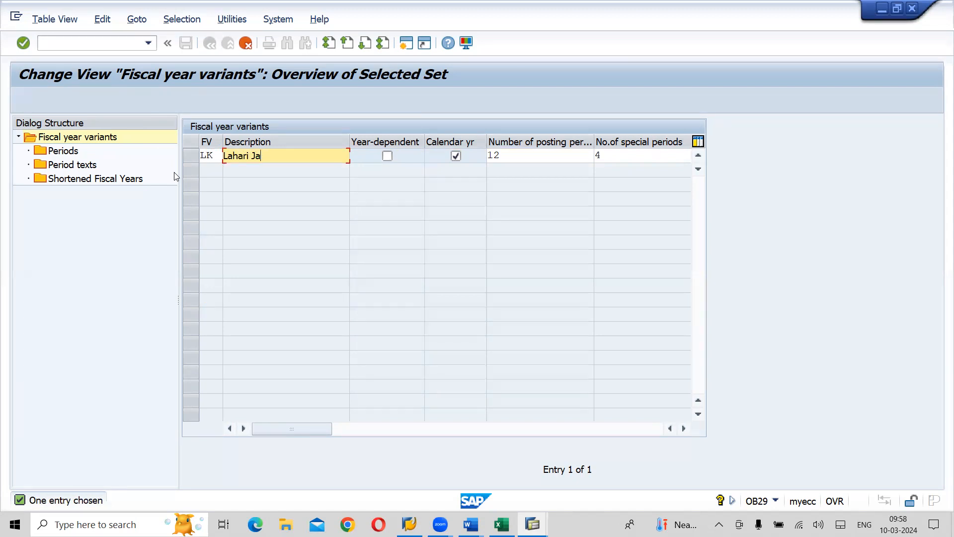
pyautogui.write('n-Dec')
pyautogui.write('+ 4 Spl Periods')
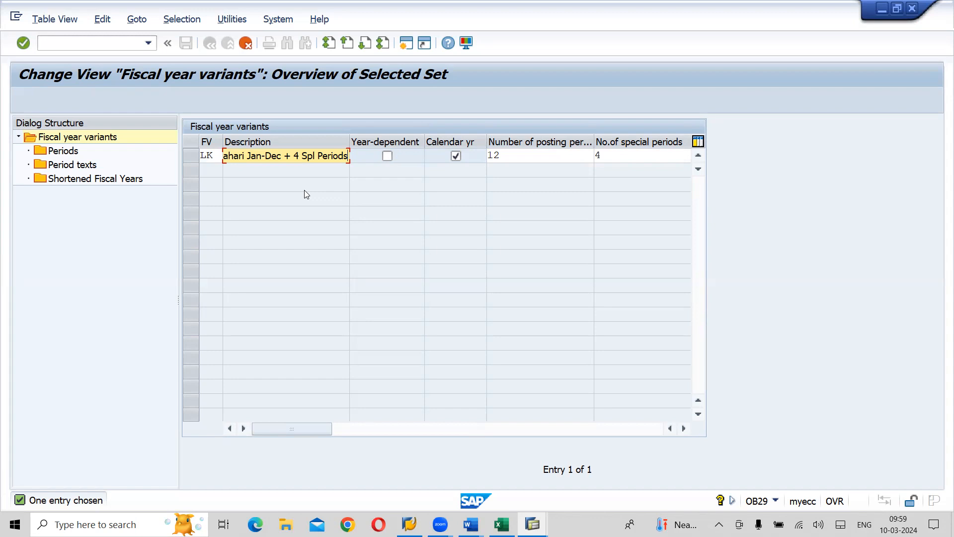
pyautogui.press('Return')
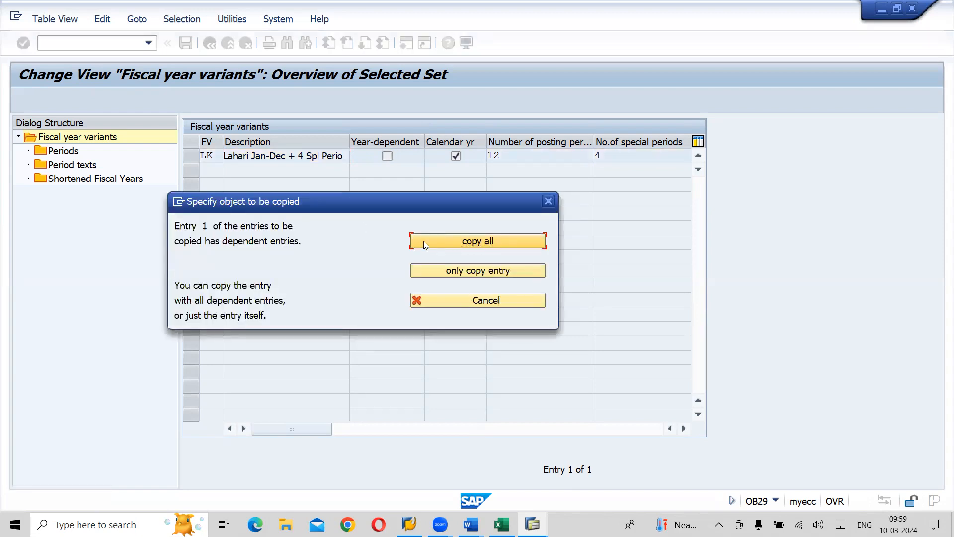
pyautogui.click(480, 245)
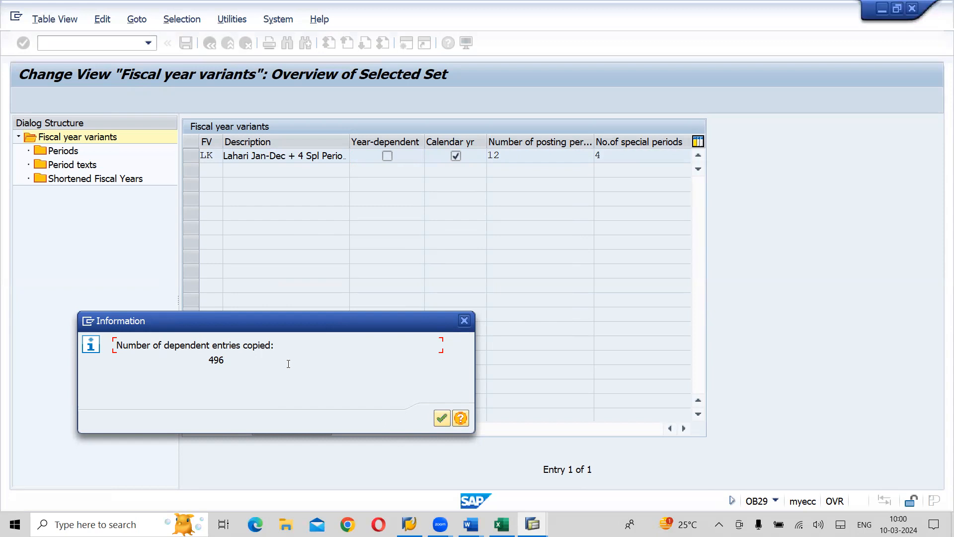
pyautogui.click(441, 417)
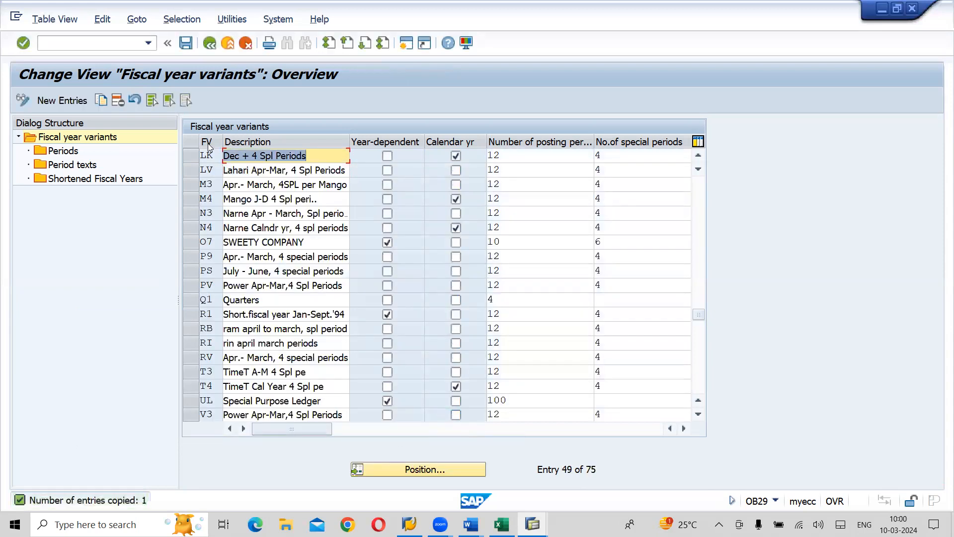
# - Request the periods of variant LK and save the copied data to the Lahari Group Company Configuration customizing request
pyautogui.click(197, 158)
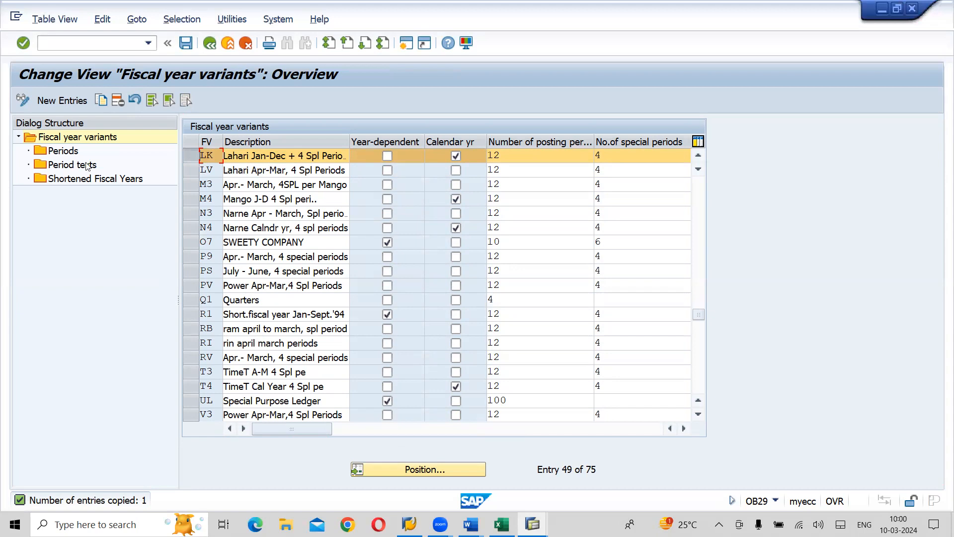
pyautogui.doubleClick(64, 151)
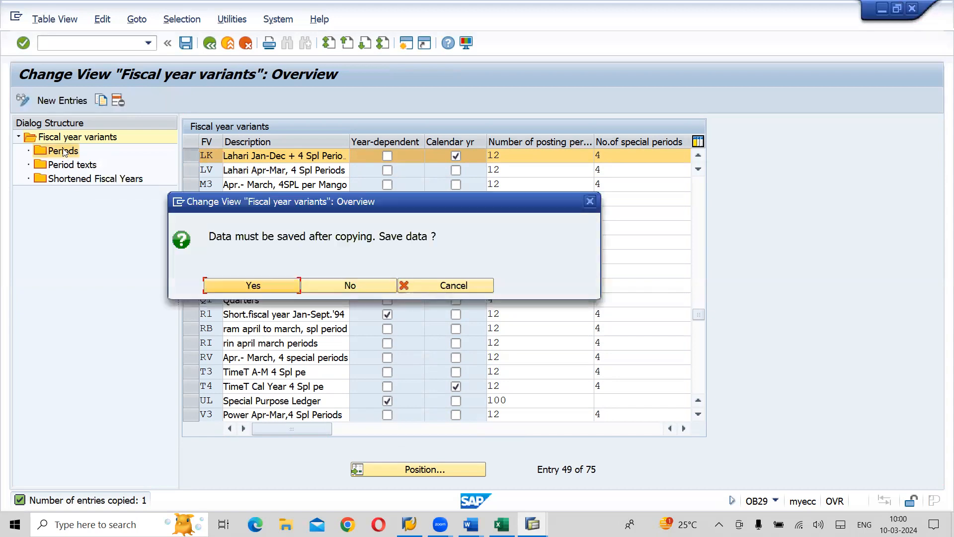
pyautogui.click(256, 290)
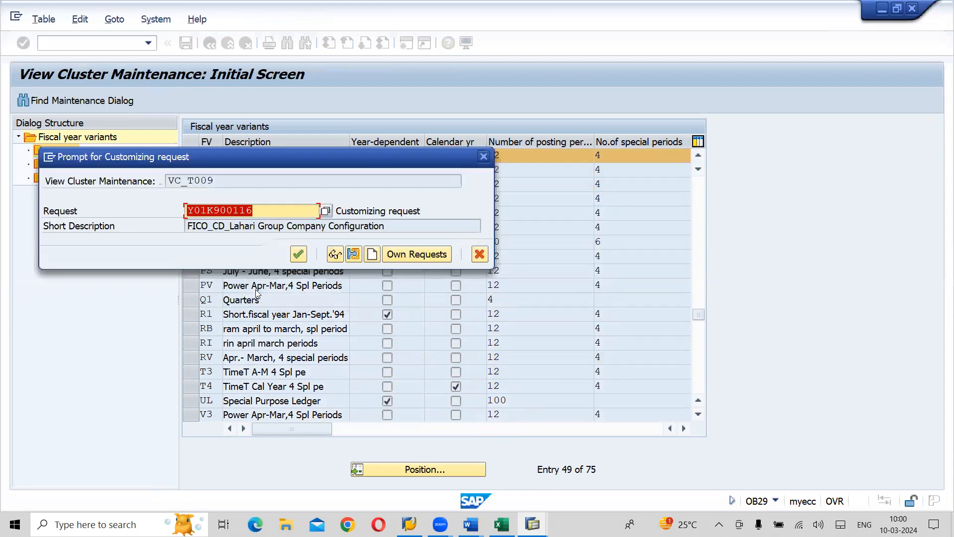
pyautogui.click(299, 252)
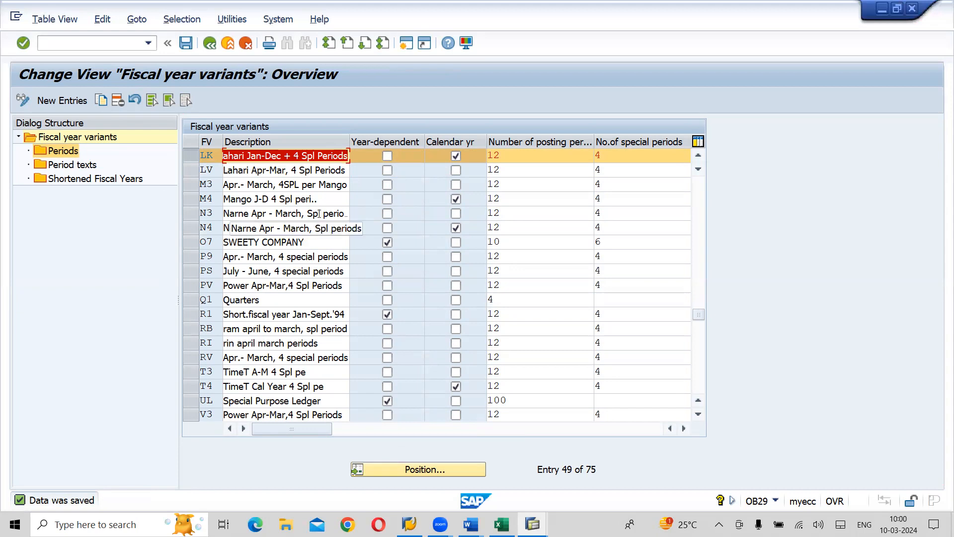
# - Try to open the periods of fiscal year variant LK and return to the variants overview
pyautogui.click(187, 153)
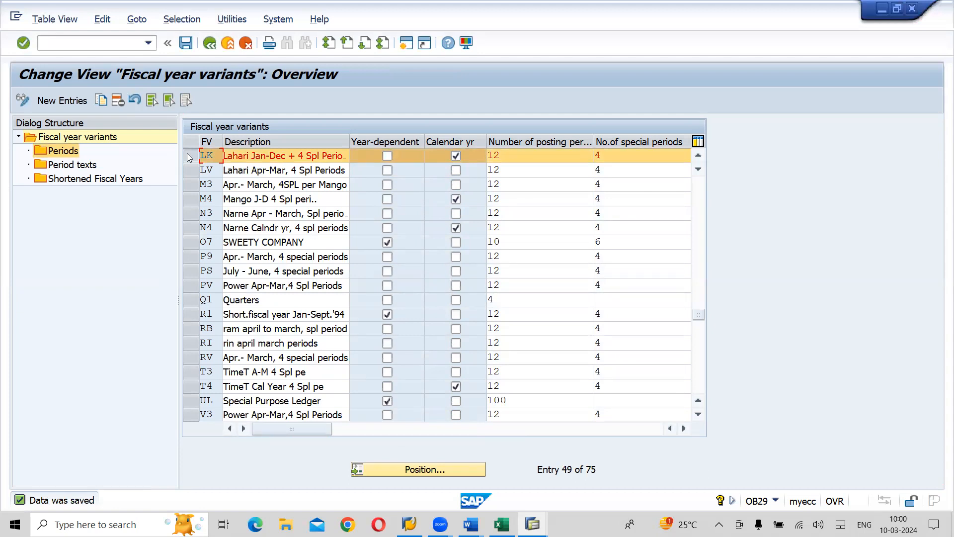
pyautogui.doubleClick(64, 153)
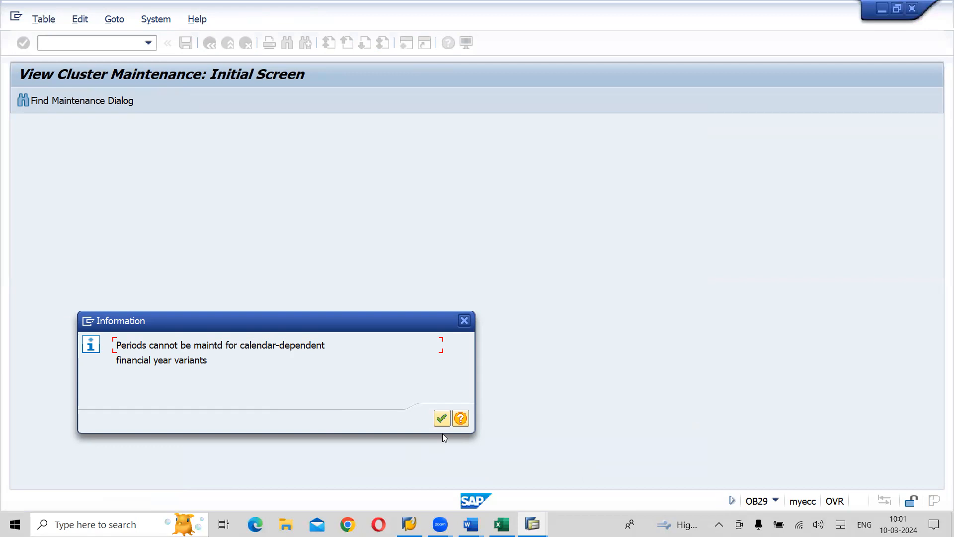
pyautogui.click(441, 419)
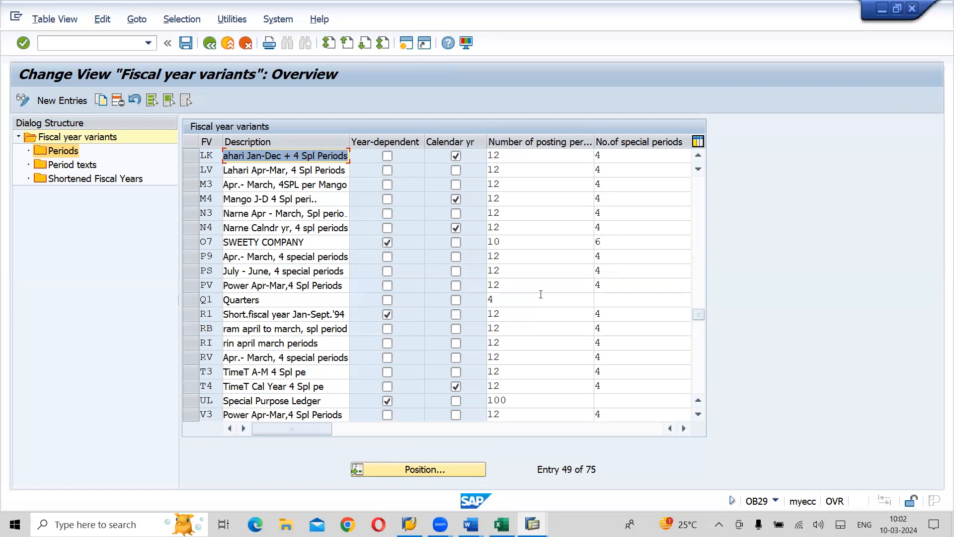
# - Check the posting period variant section in the Word notes, save the fiscal year variants in SAP and return to the IMG structure
pyautogui.hotkey('alt', 'Tab')
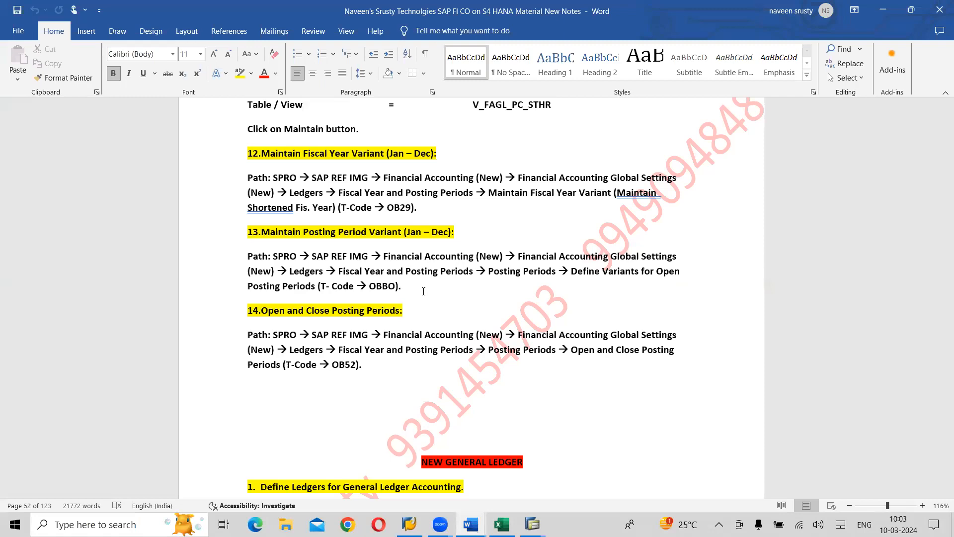
pyautogui.hotkey('alt', 'Tab')
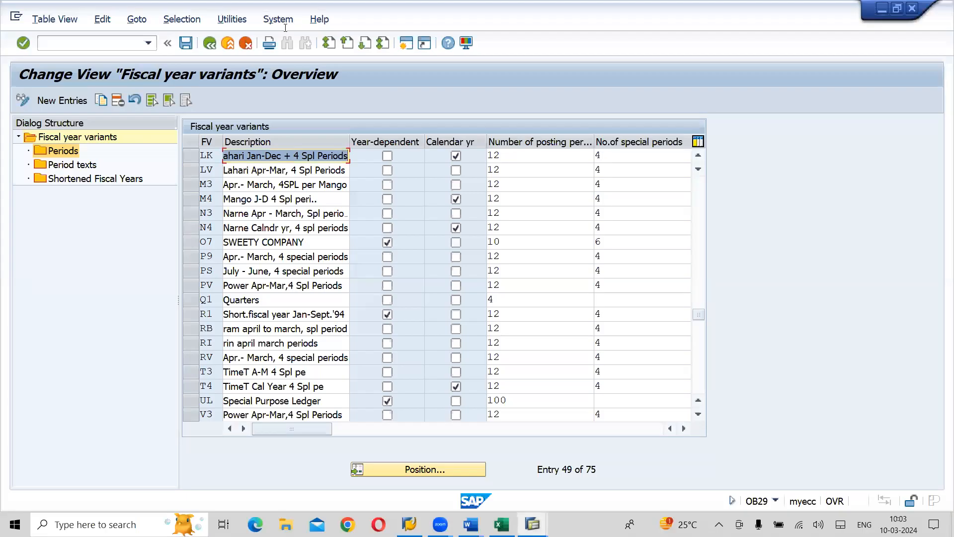
pyautogui.click(183, 45)
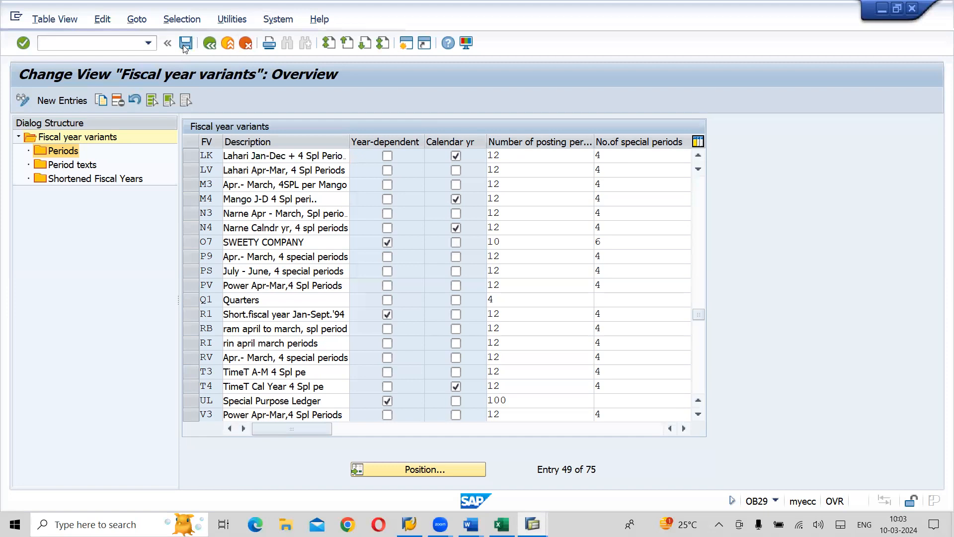
pyautogui.click(210, 44)
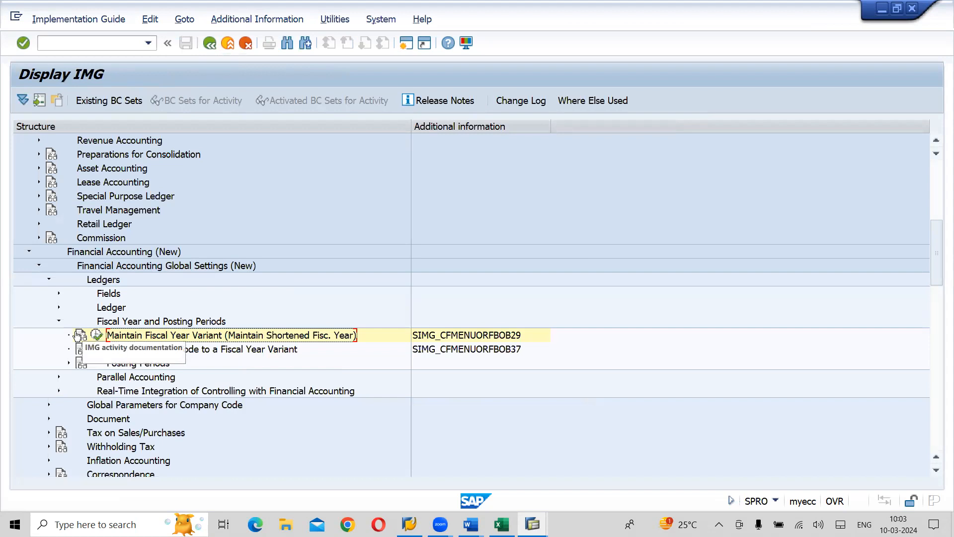
# - Open Define Variants for Open Posting Periods under Financial Accounting Global Settings (New), Ledgers, Fiscal Year and Posting Periods, Posting Periods
pyautogui.click(58, 321)
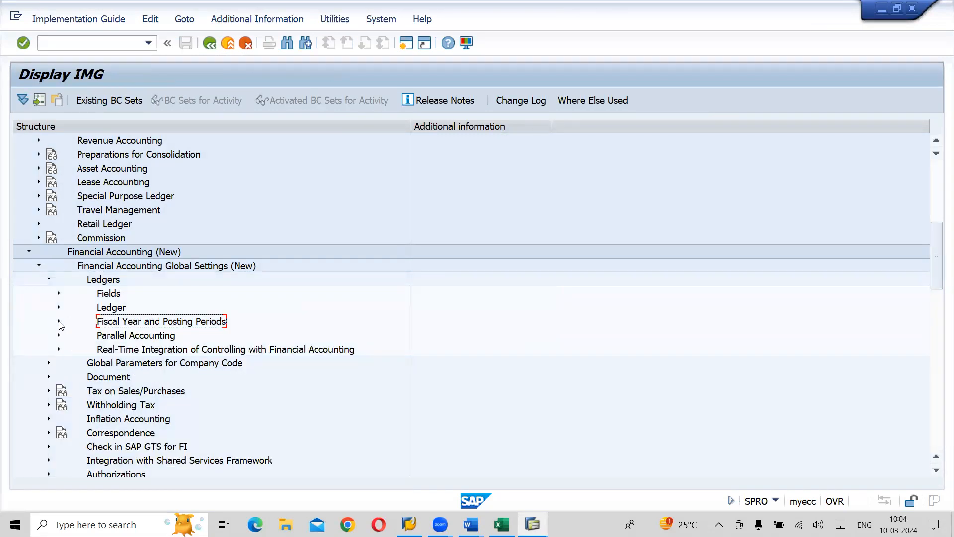
pyautogui.click(145, 253)
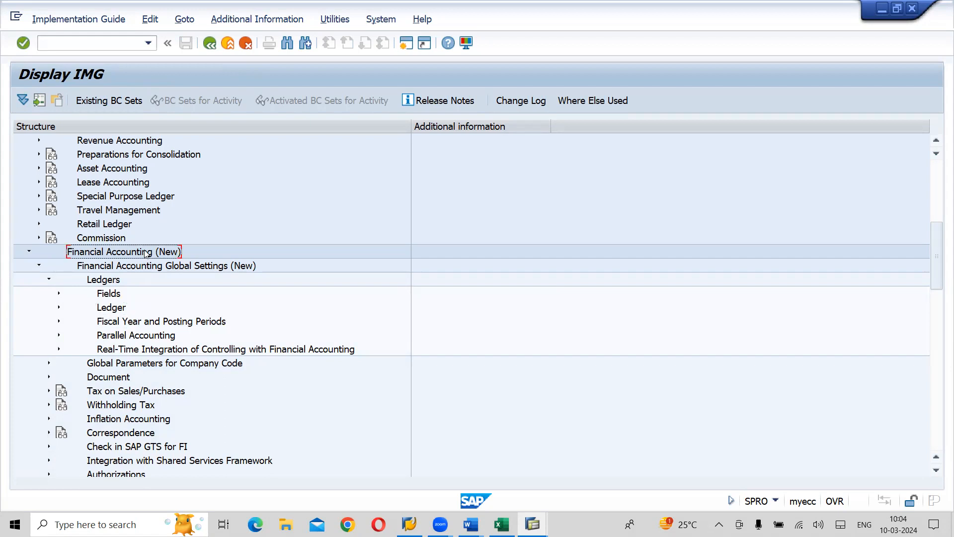
pyautogui.click(136, 268)
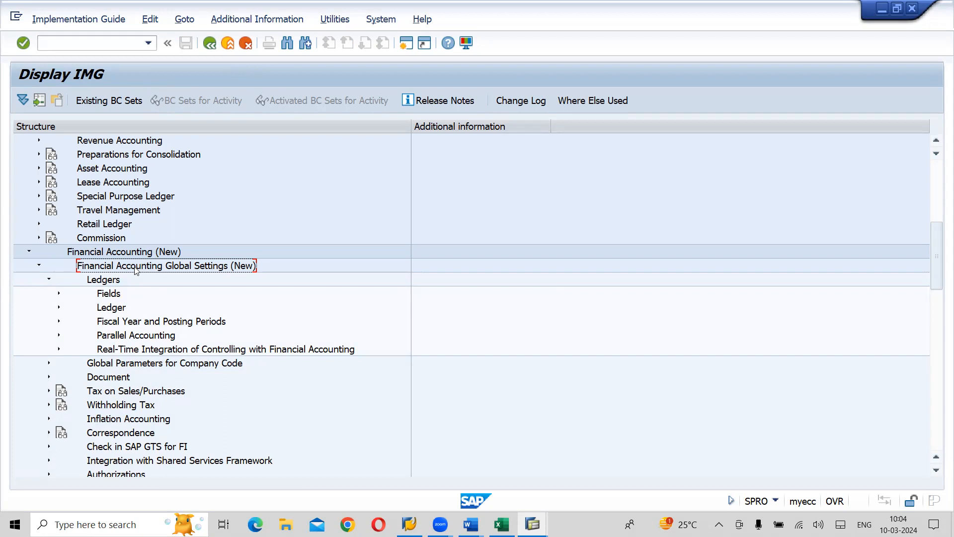
pyautogui.click(94, 281)
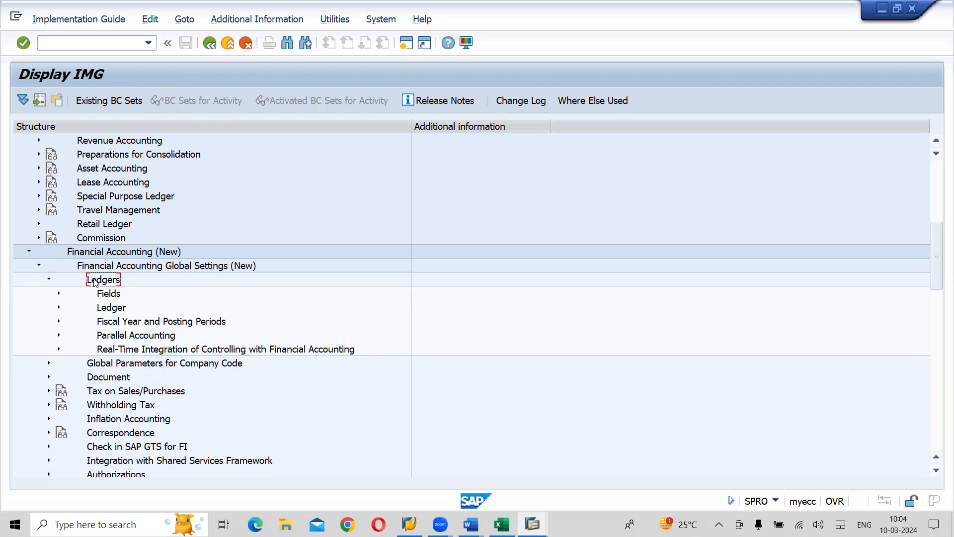
pyautogui.click(124, 326)
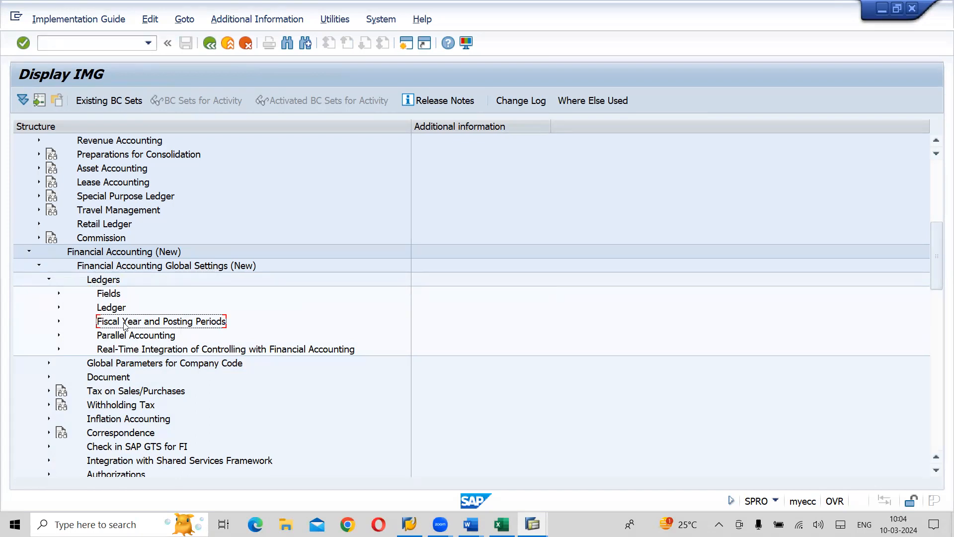
pyautogui.click(59, 322)
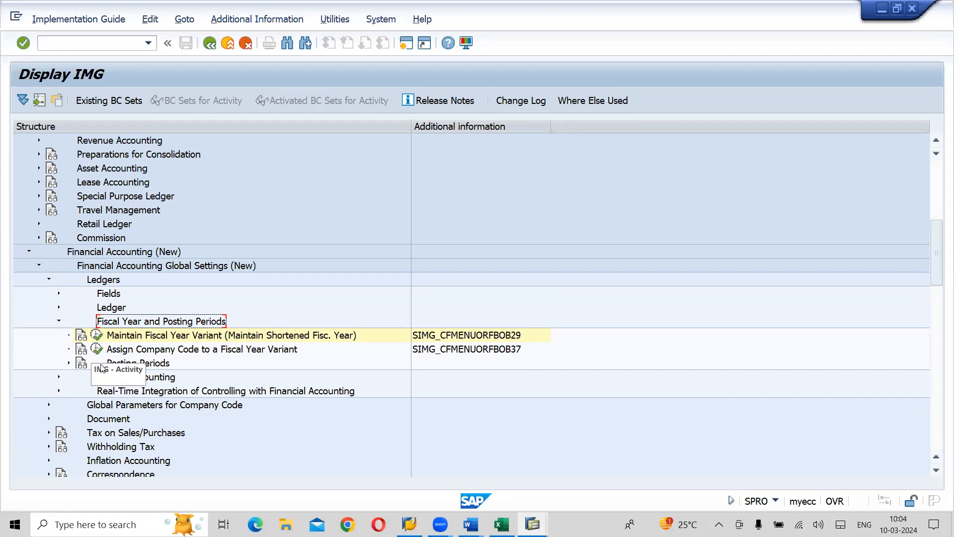
pyautogui.click(69, 363)
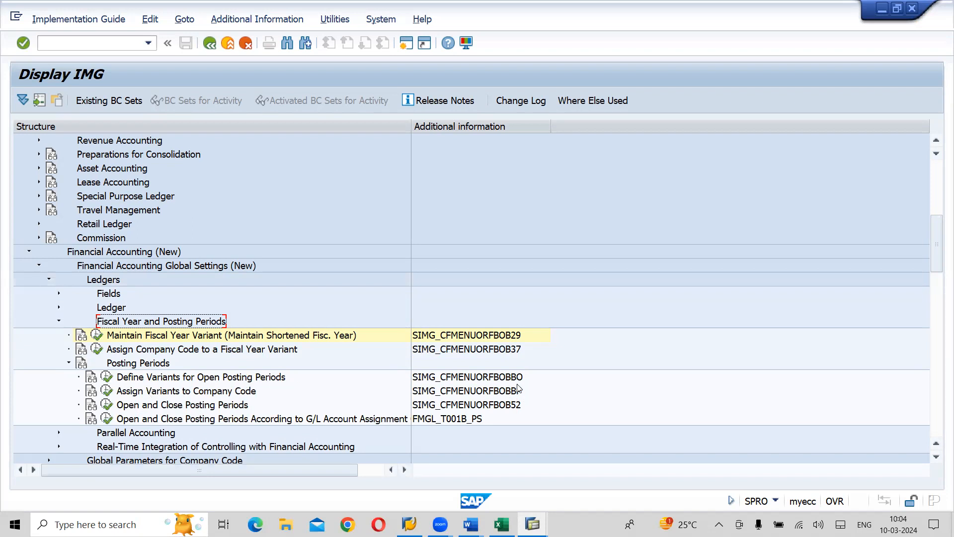
pyautogui.click(286, 378)
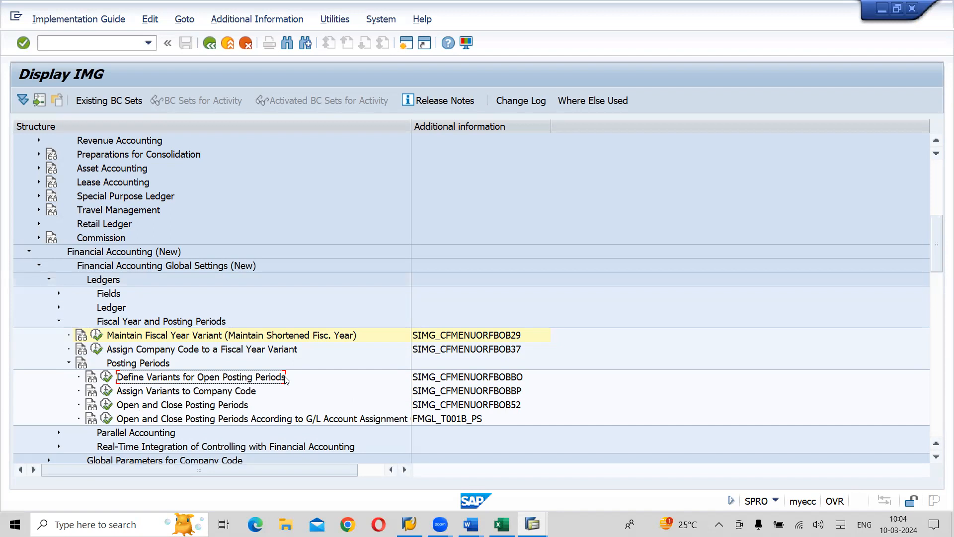
pyautogui.click(109, 378)
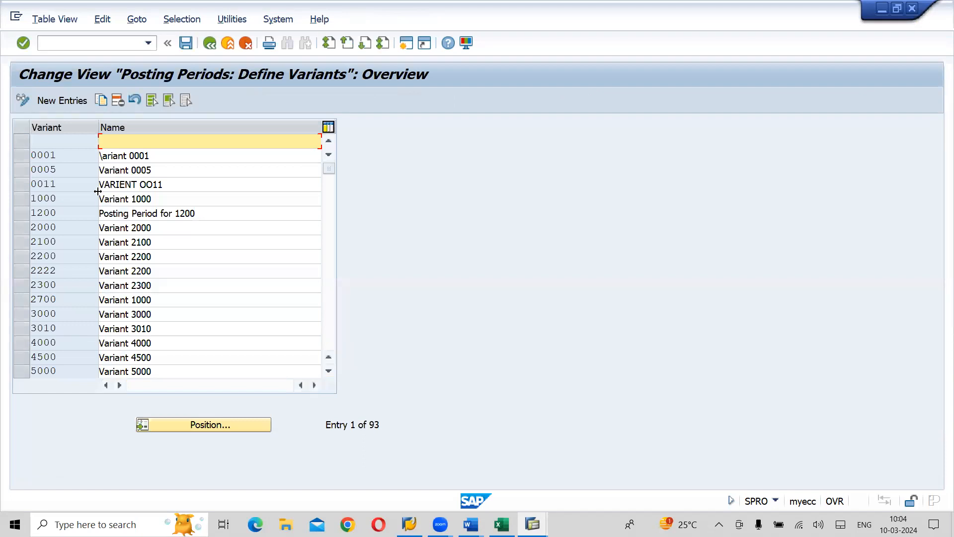
# - Add a new posting period variant LVK4 and fill its name with the suggested Lahari Posting PeriodVarint:Apr-Mar
pyautogui.click(62, 100)
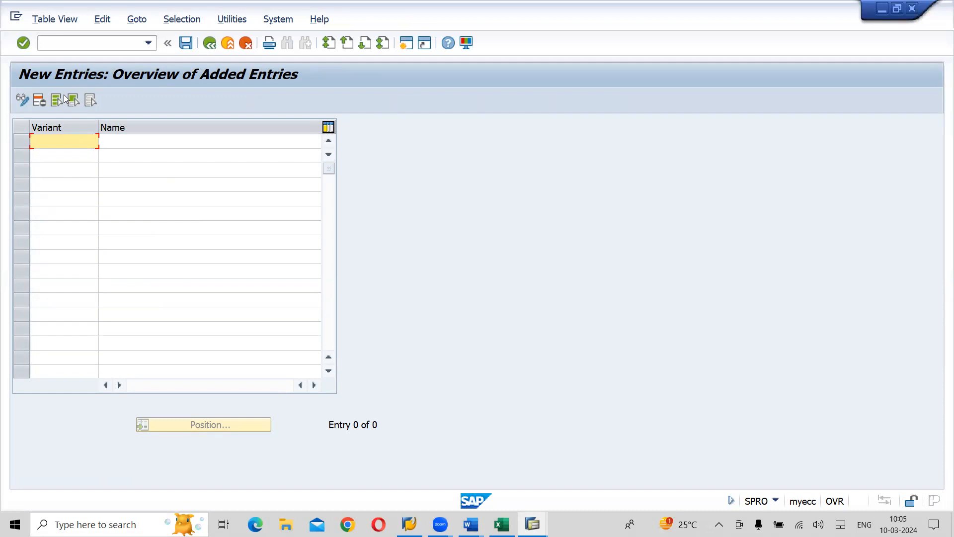
pyautogui.write('LVK4')
pyautogui.press('Tab')
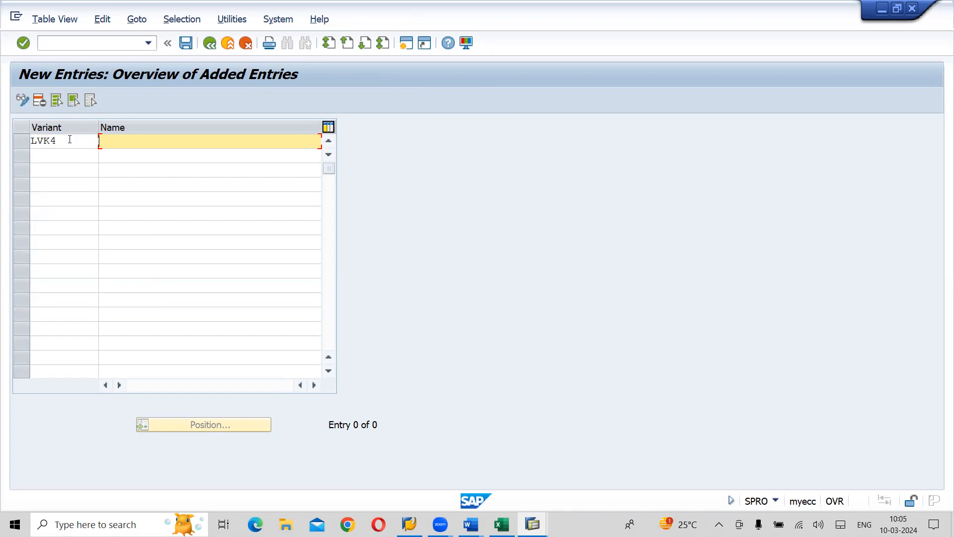
pyautogui.write('Lahari')
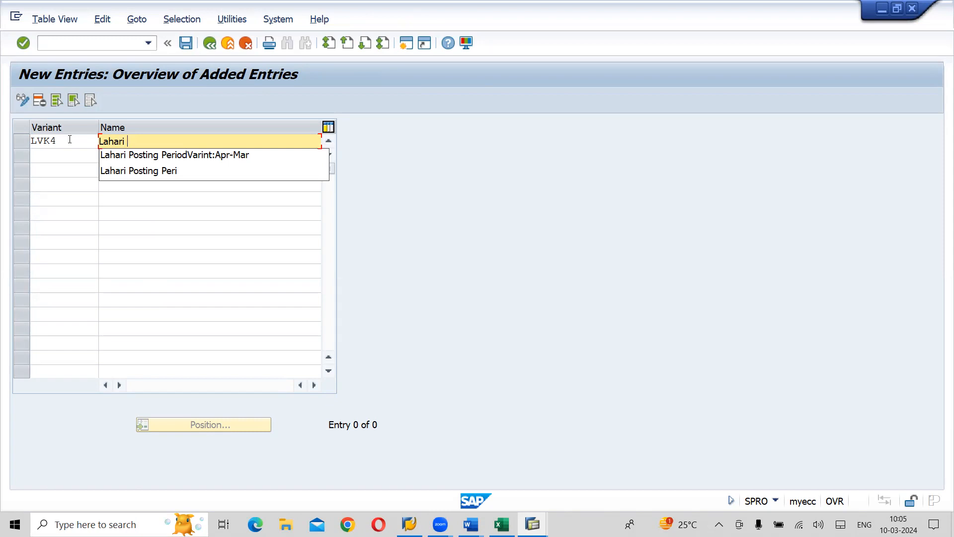
pyautogui.write('Va')
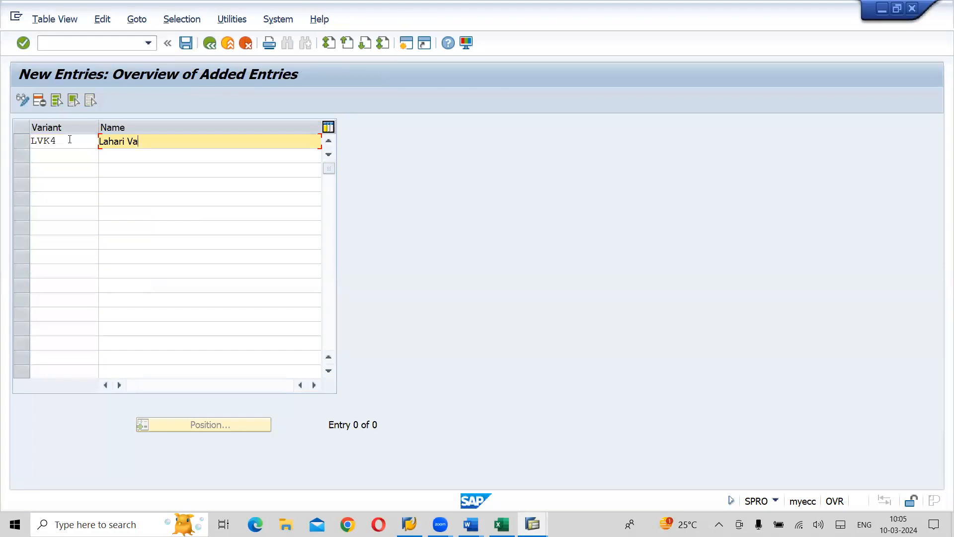
pyautogui.press('BackSpace')
pyautogui.press('BackSpace')
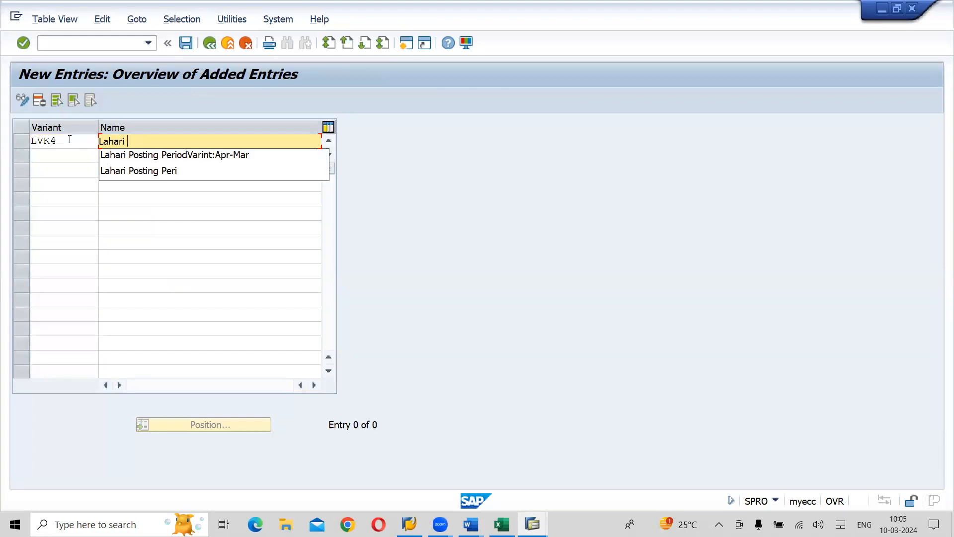
pyautogui.press('Down')
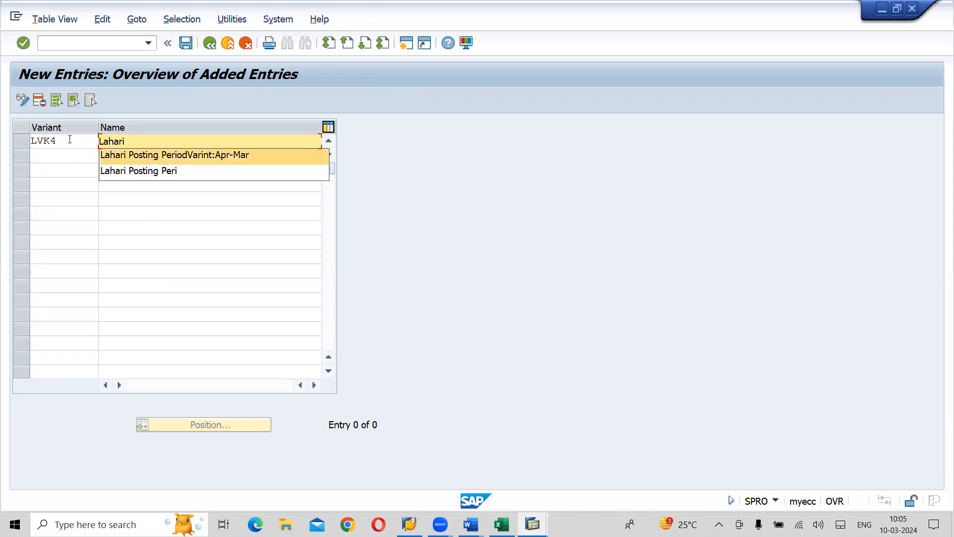
pyautogui.press('Return')
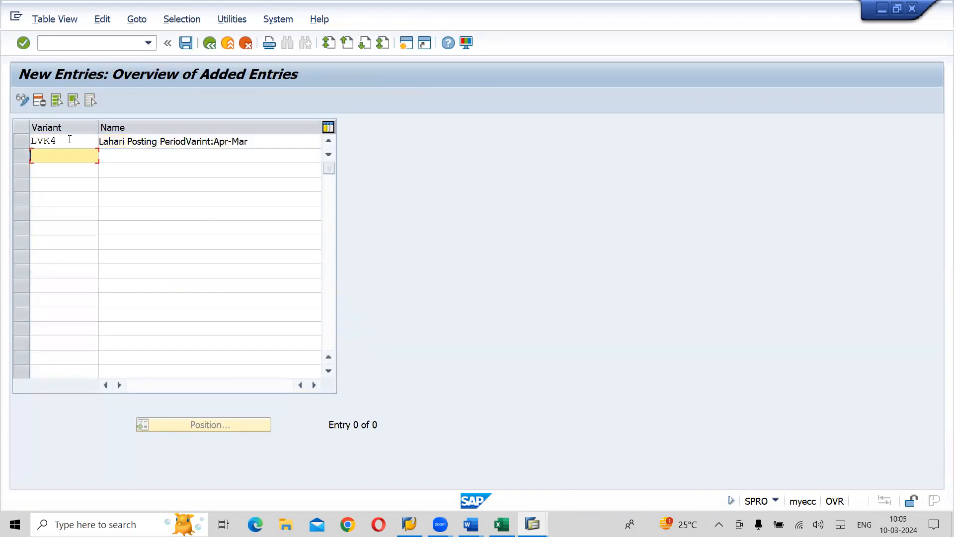
# - Change the name of variant LVK4 to Lahari Posting PeriodVarint-Jan-Dec and confirm the entry
pyautogui.click(267, 143)
pyautogui.press('BackSpace')
pyautogui.press('BackSpace')
pyautogui.press('BackSpace')
pyautogui.press('BackSpace')
pyautogui.press('BackSpace')
pyautogui.press('BackSpace')
pyautogui.press('BackSpace')
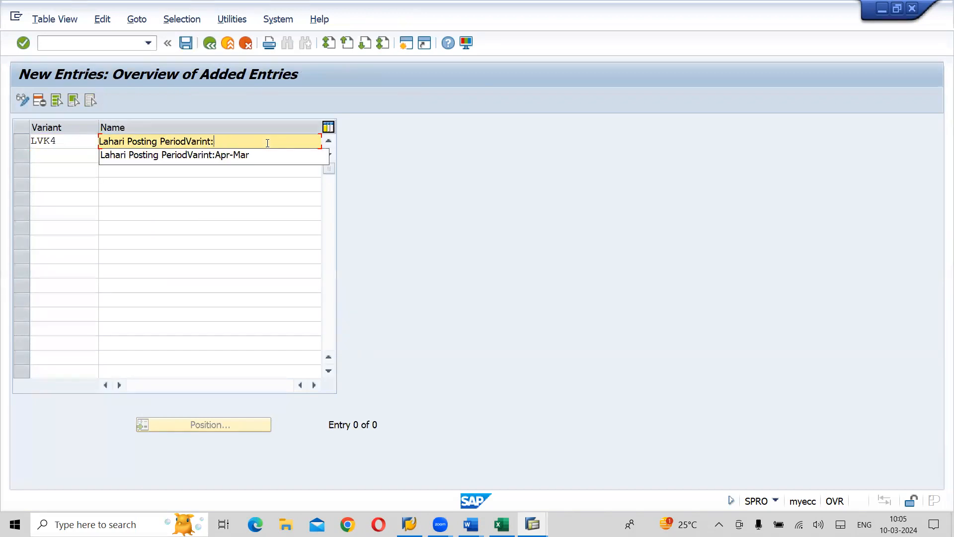
pyautogui.write('Jan')
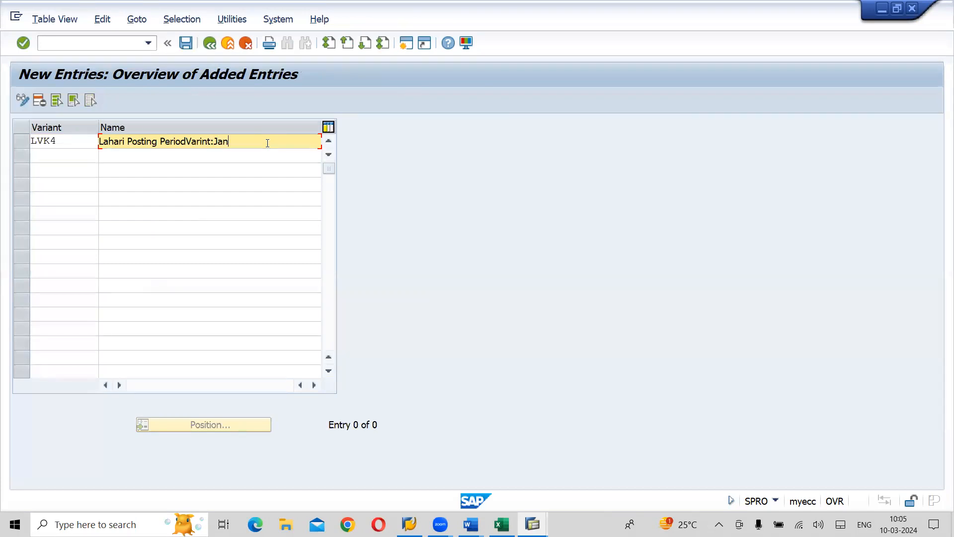
pyautogui.write('-Dec')
pyautogui.write('-')
pyautogui.press('Return')
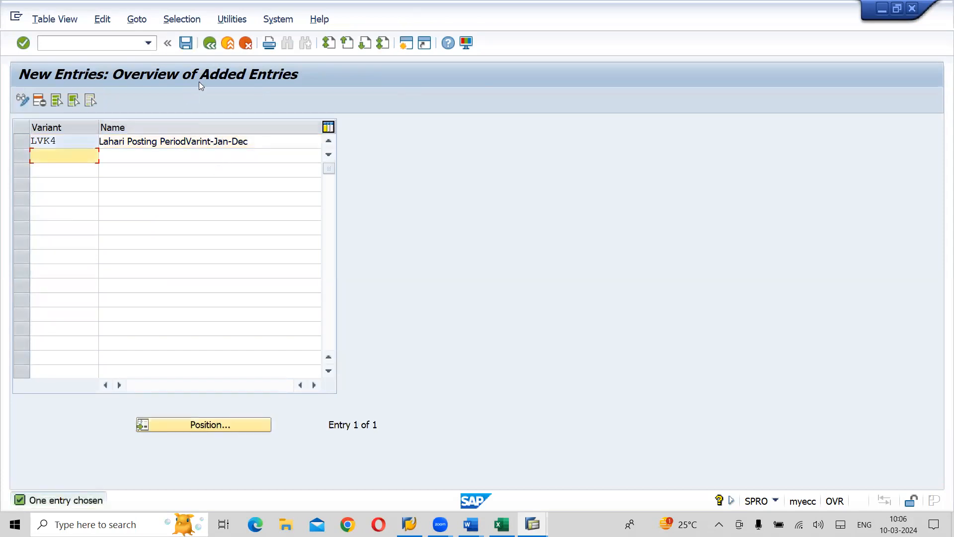
# - Save variant LVK4 to the Lahari Group Company Configuration customizing request and return to the IMG structure
pyautogui.click(186, 44)
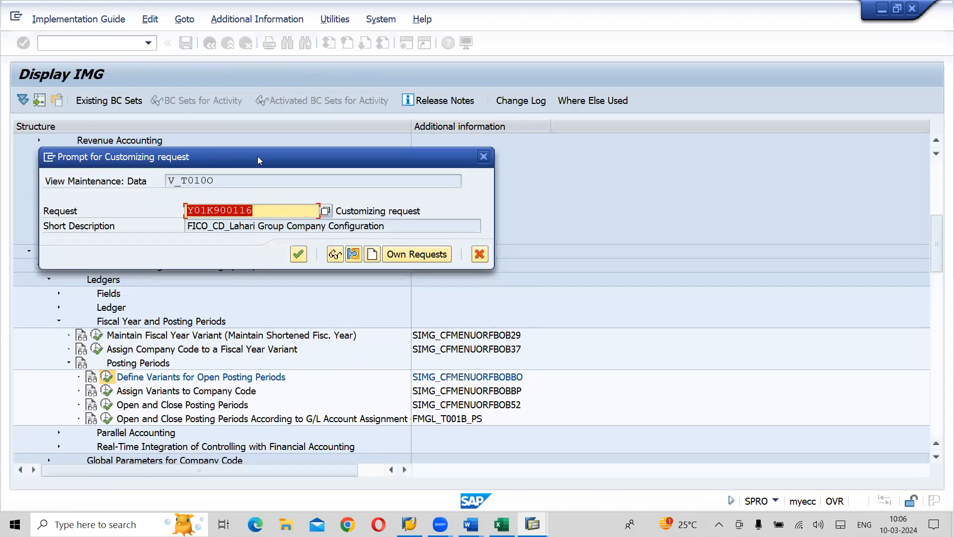
pyautogui.click(299, 255)
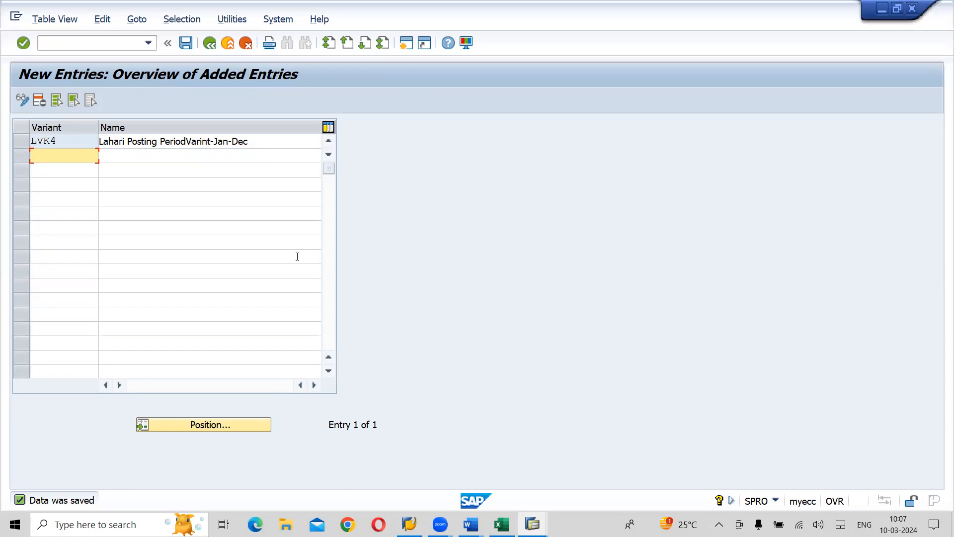
pyautogui.click(187, 44)
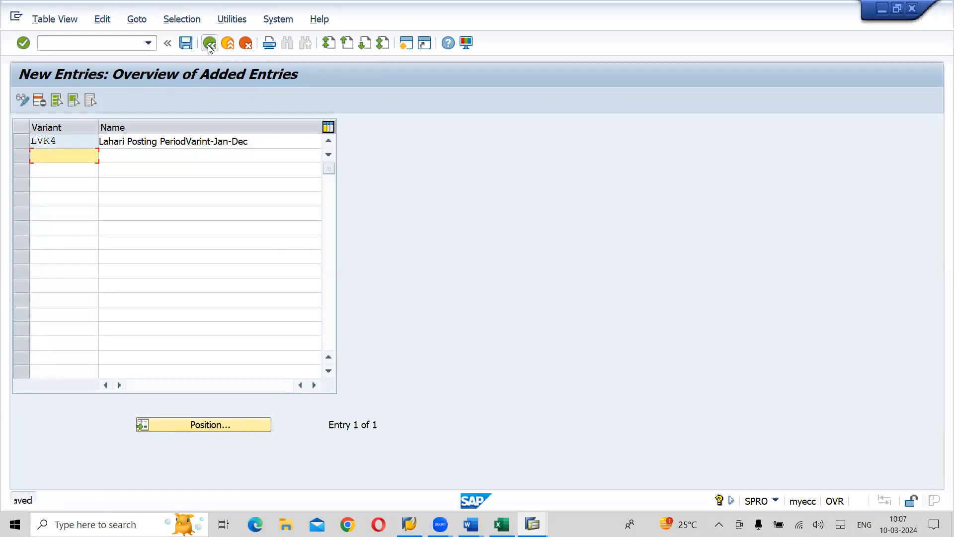
pyautogui.click(209, 44)
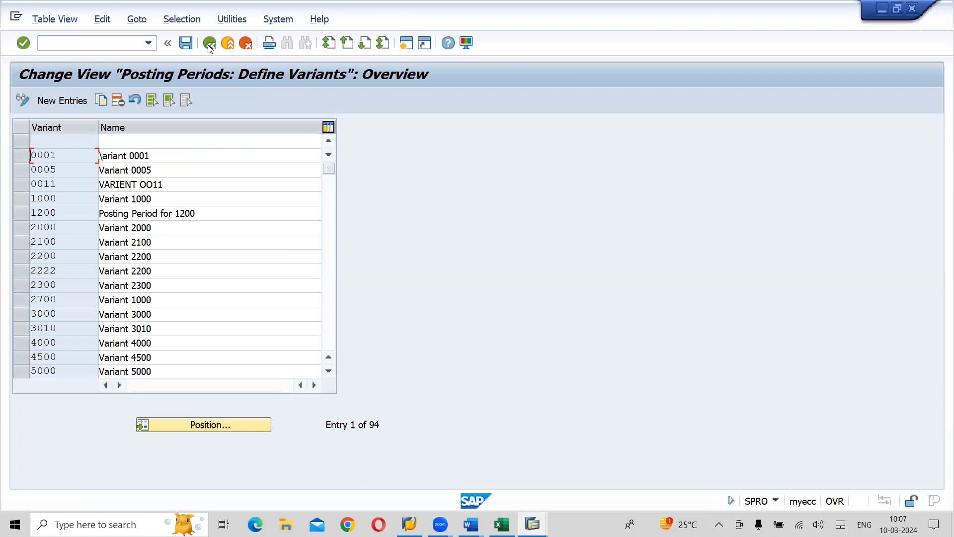
pyautogui.click(206, 45)
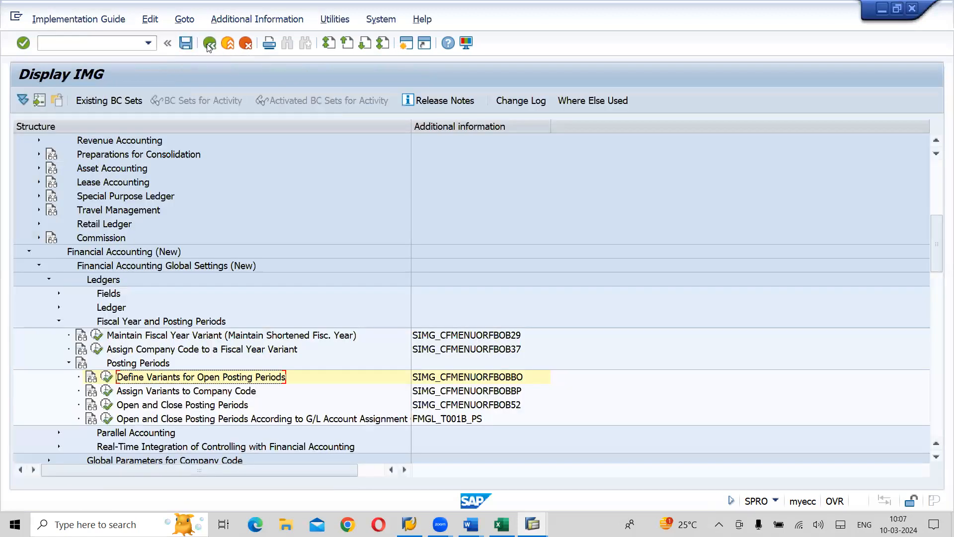
# - Start new entries in Open and Close Posting Periods and choose posting period variant LVK4 for the first row
pyautogui.click(179, 405)
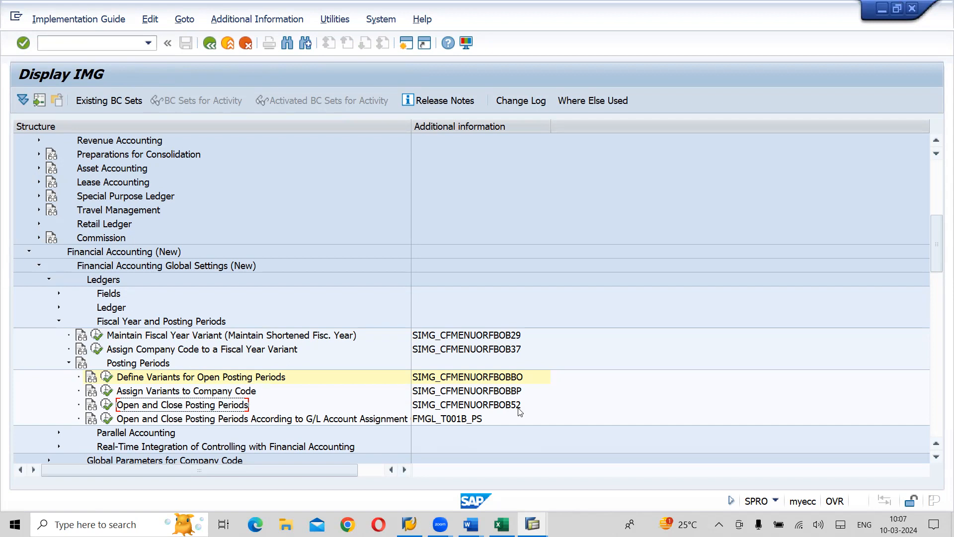
pyautogui.click(106, 404)
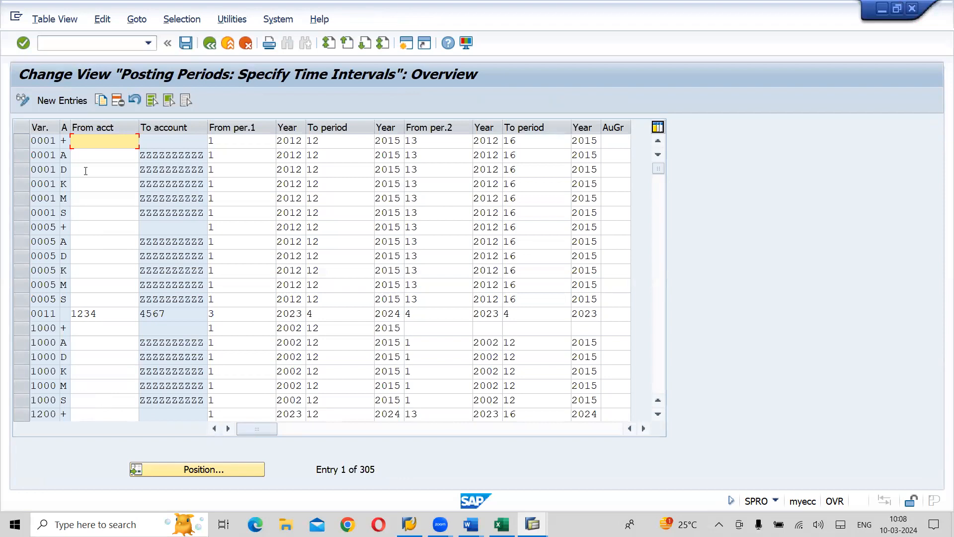
pyautogui.click(63, 101)
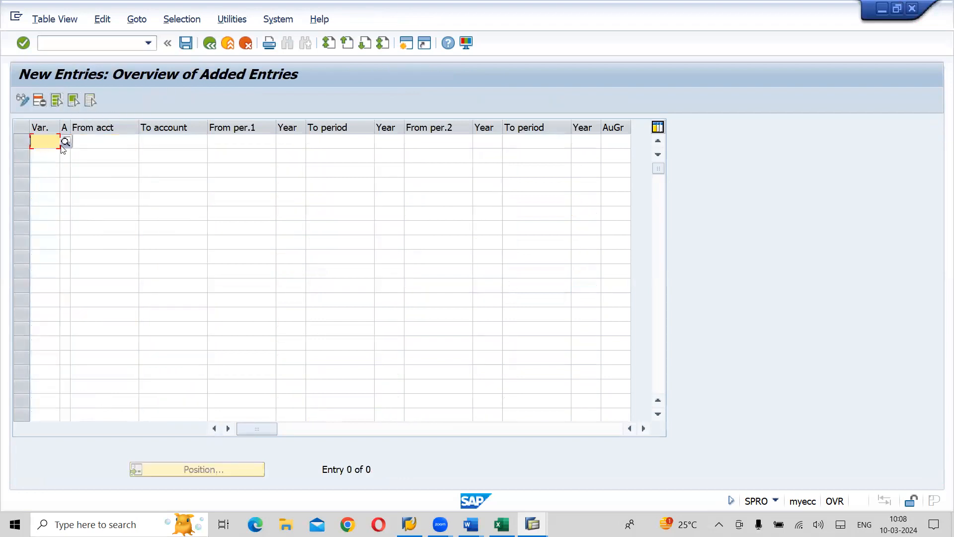
pyautogui.click(63, 143)
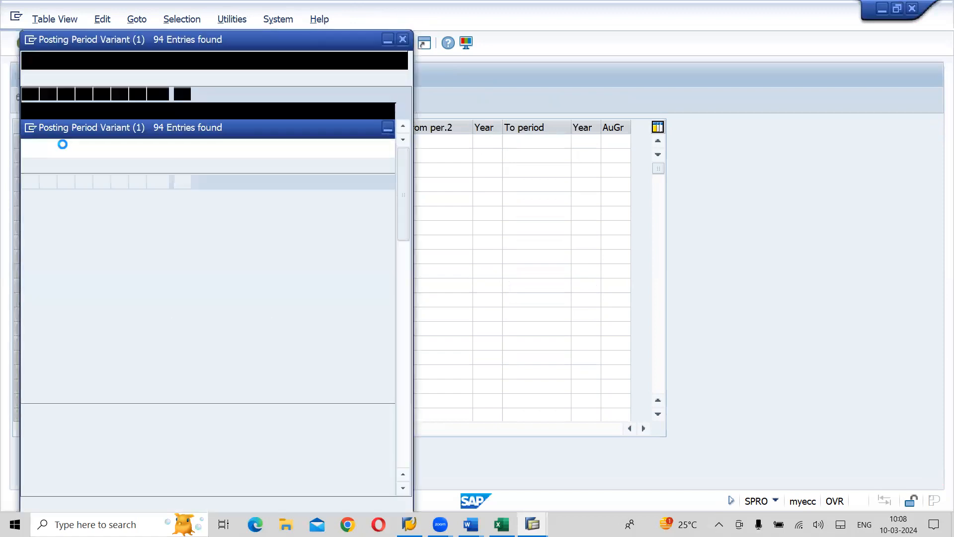
pyautogui.click(402, 454)
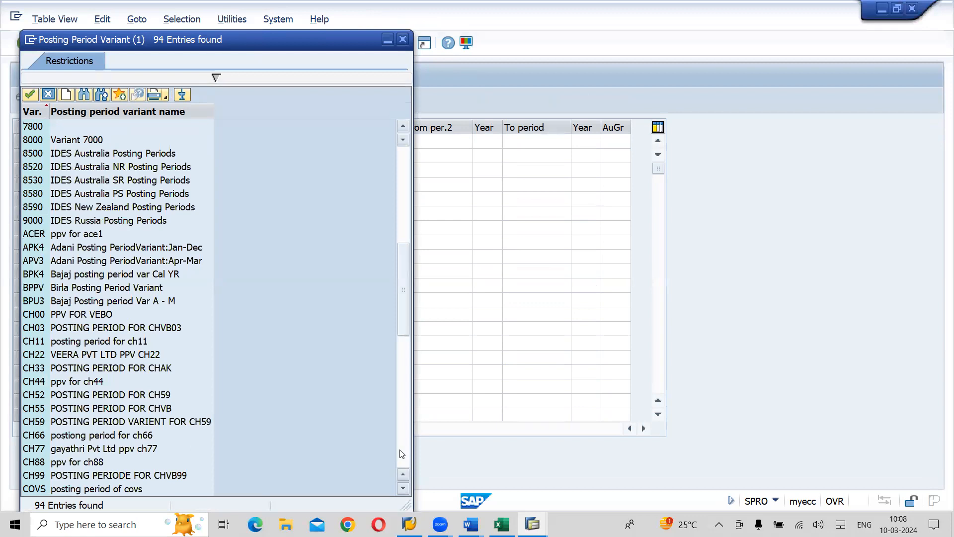
pyautogui.click(402, 453)
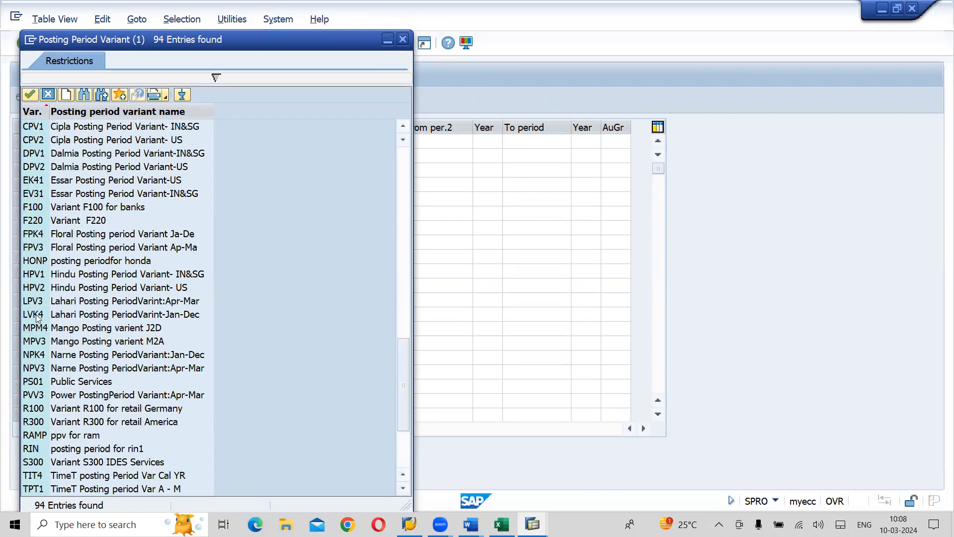
pyautogui.doubleClick(67, 315)
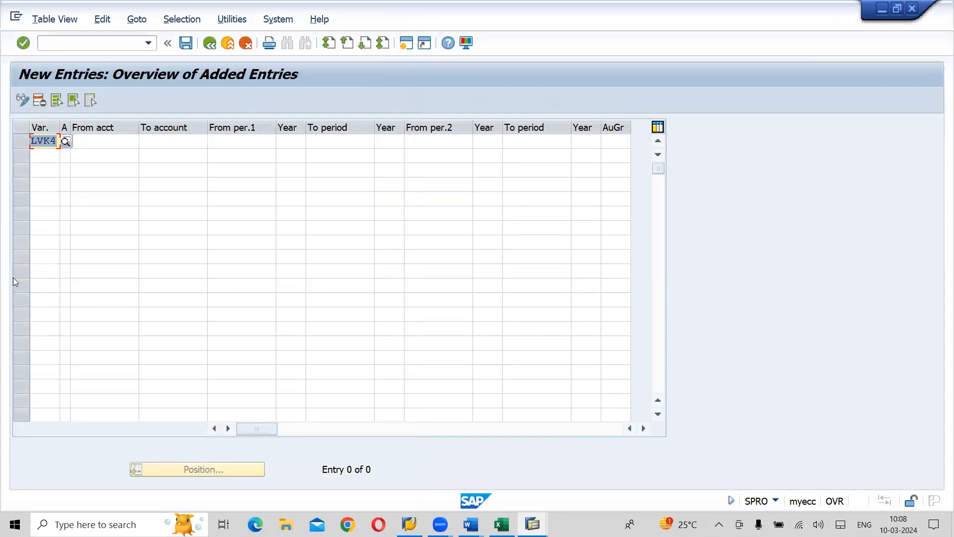
# - Set the account type of the LVK4 row to +, valid for all account types
pyautogui.click(103, 139)
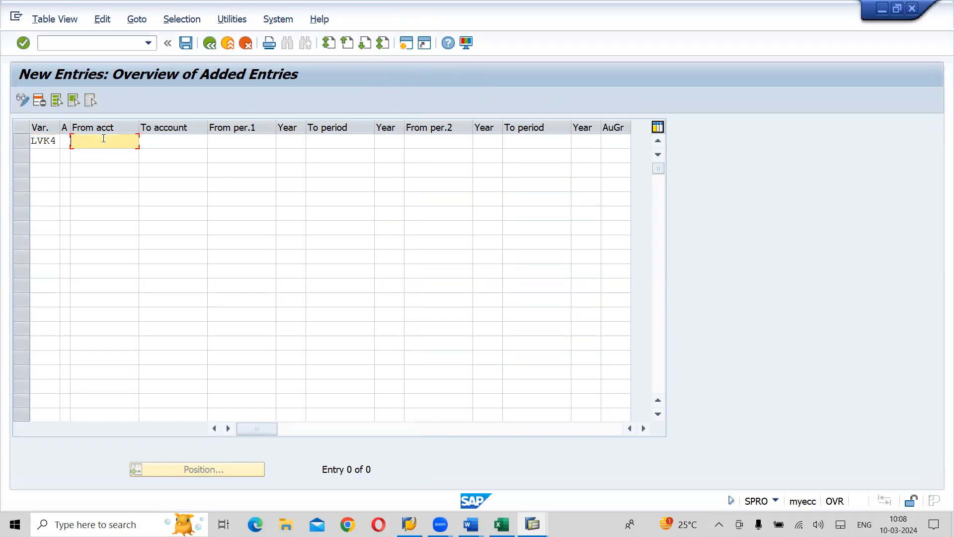
pyautogui.click(64, 140)
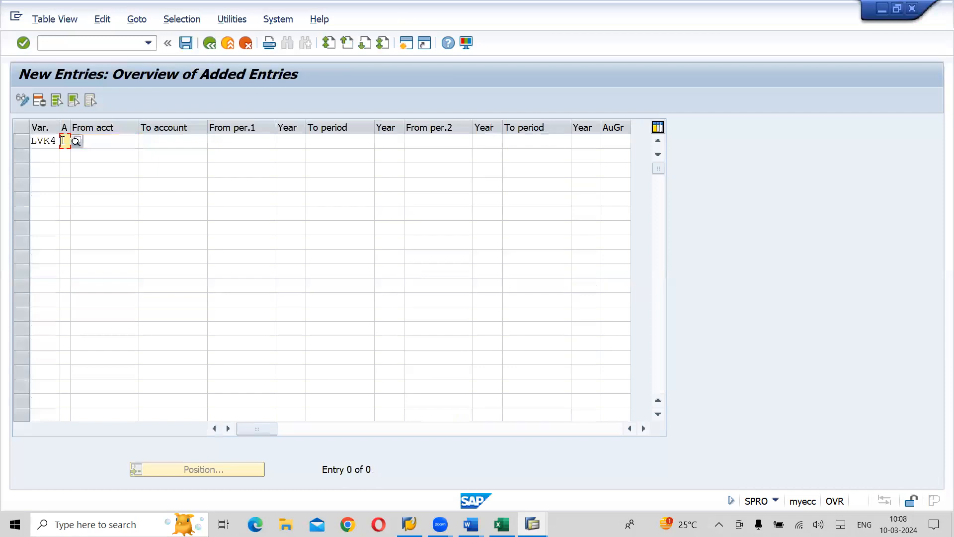
pyautogui.click(76, 142)
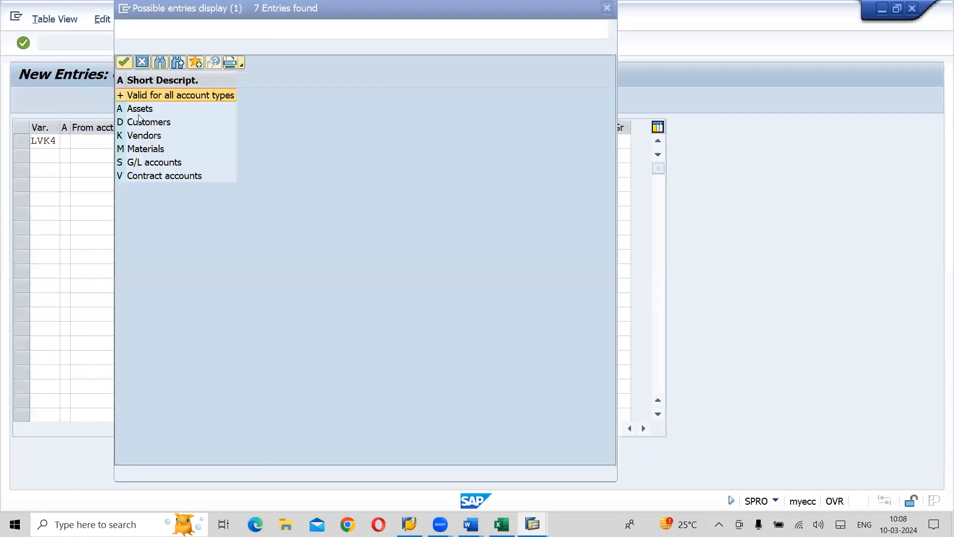
pyautogui.click(171, 97)
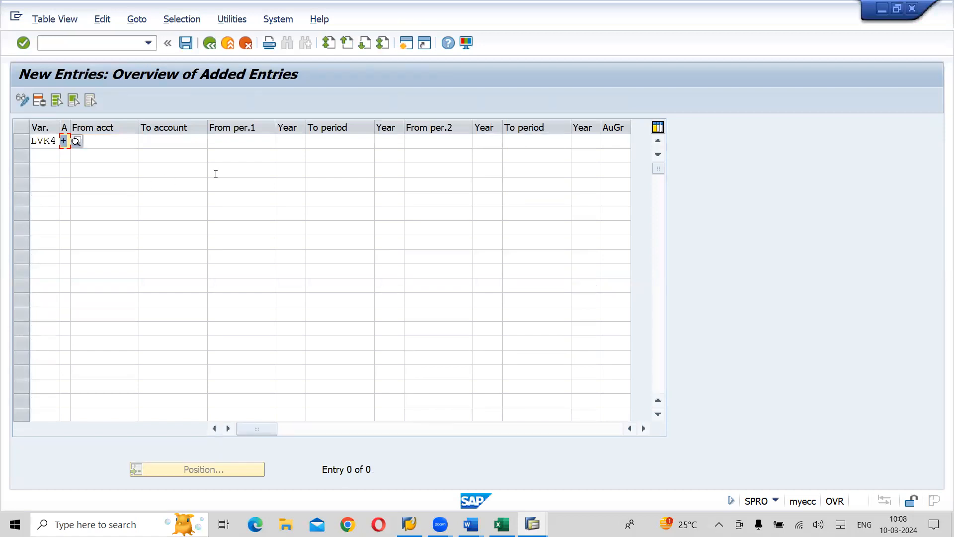
# - Start the first posting interval of the LVK4 row at period 1 of year 2023
pyautogui.click(243, 140)
pyautogui.write('1')
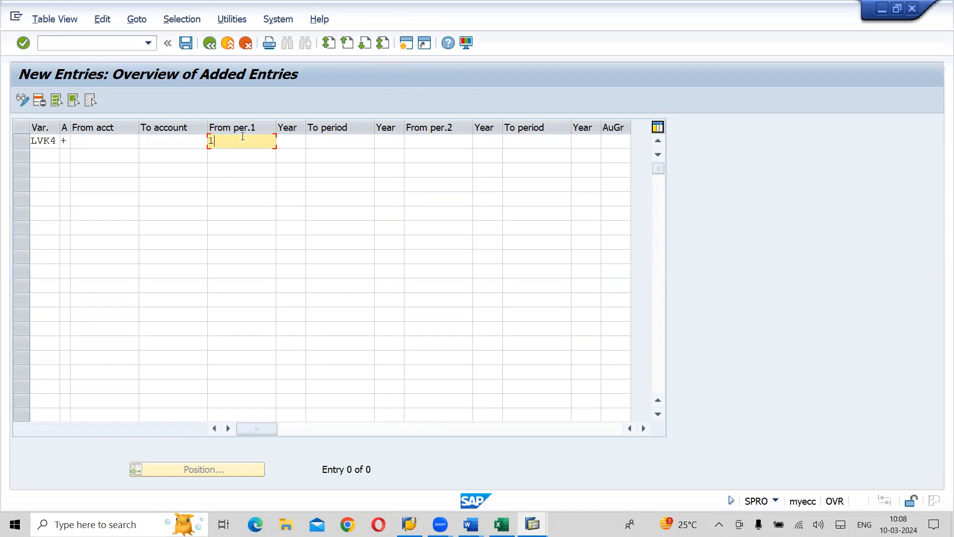
pyautogui.press('Tab')
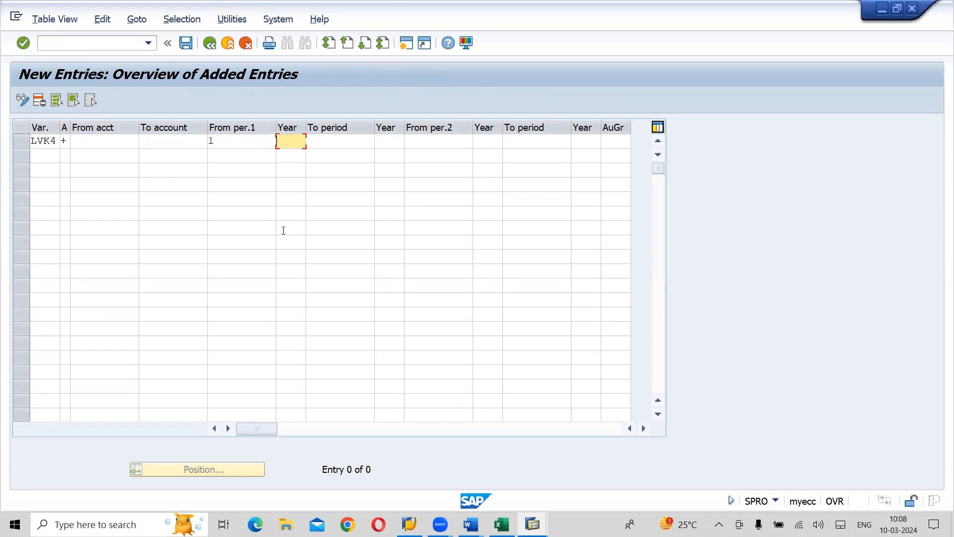
pyautogui.write('2024')
pyautogui.press('BackSpace')
pyautogui.write('3')
# - End the first posting interval of the LVK4 row at period 12 of year 2023
pyautogui.click(351, 143)
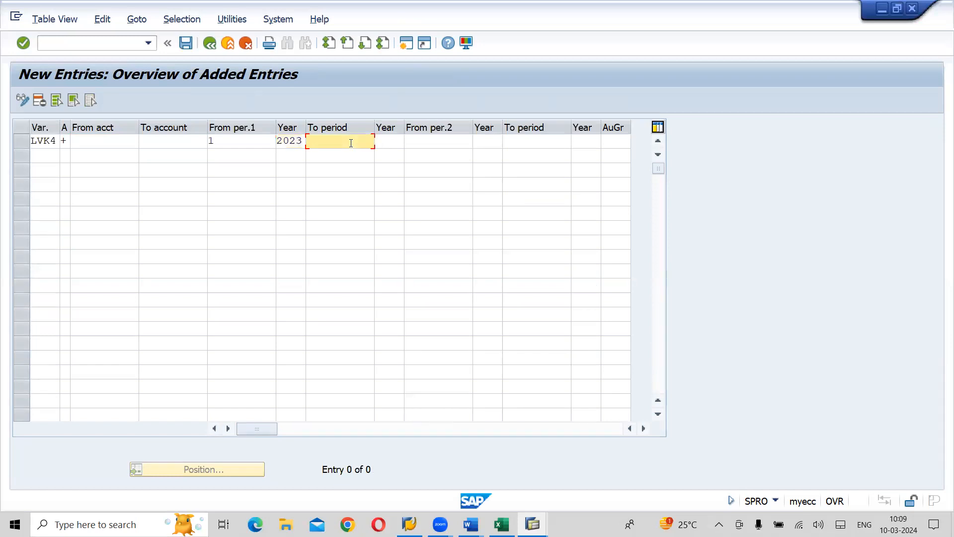
pyautogui.write('12')
pyautogui.click(397, 140)
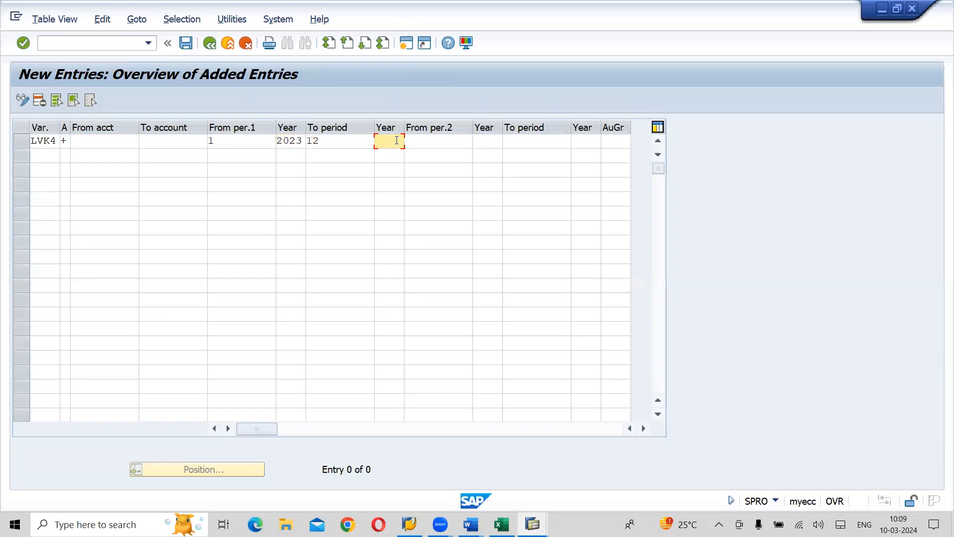
pyautogui.write('2023')
# - Set the second posting interval of the LVK4 row from period 13 of 2023 to period 16 of 2023
pyautogui.click(458, 148)
pyautogui.write('13')
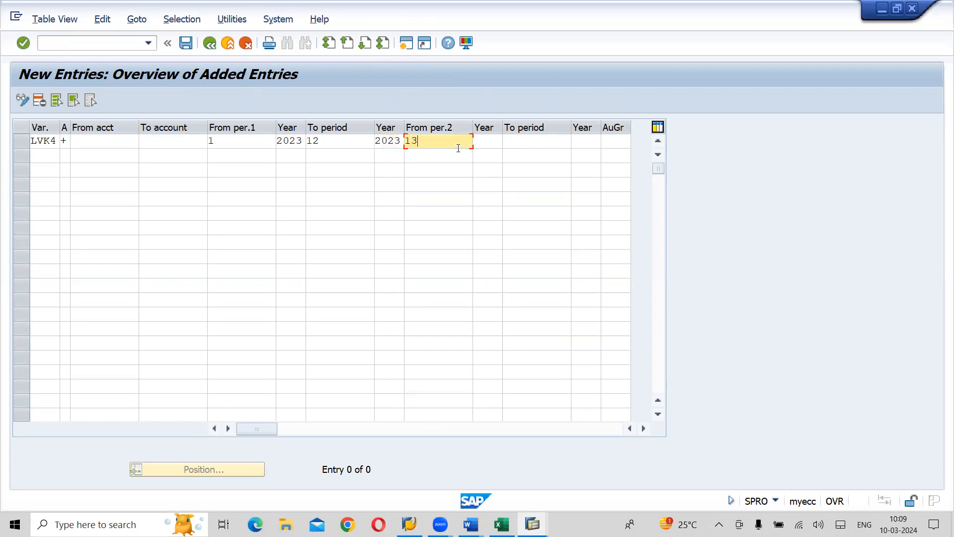
pyautogui.click(494, 142)
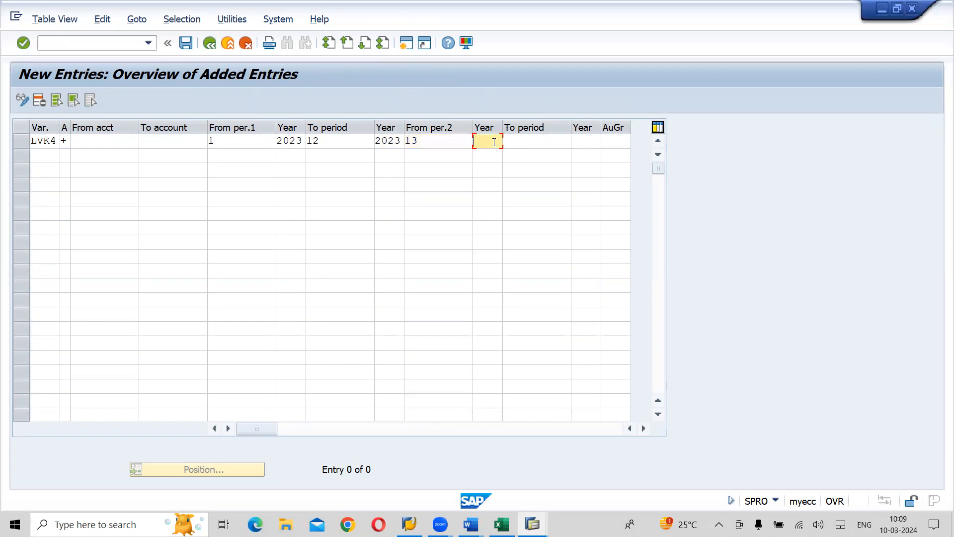
pyautogui.write('2023')
pyautogui.click(535, 144)
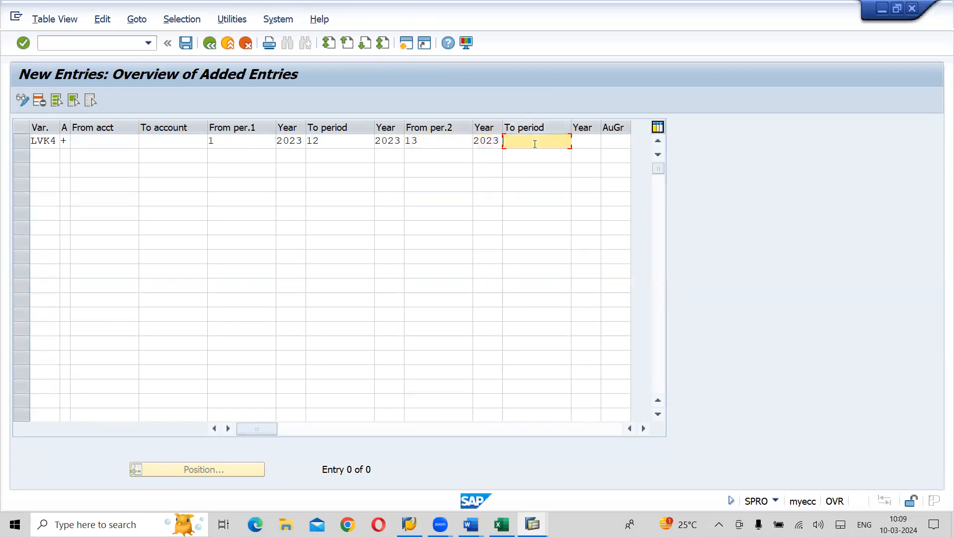
pyautogui.write('14')
pyautogui.press('BackSpace')
pyautogui.write('6')
pyautogui.click(587, 139)
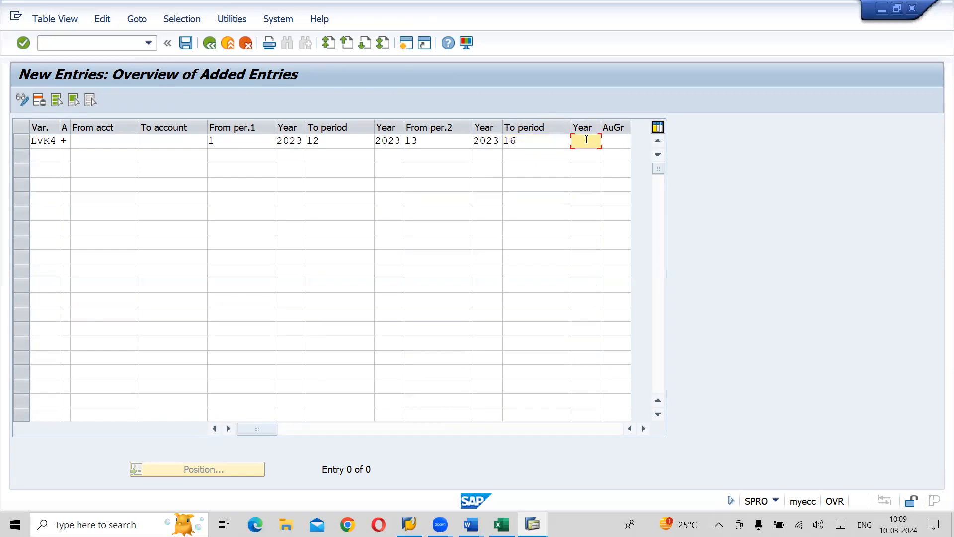
pyautogui.write('2023')
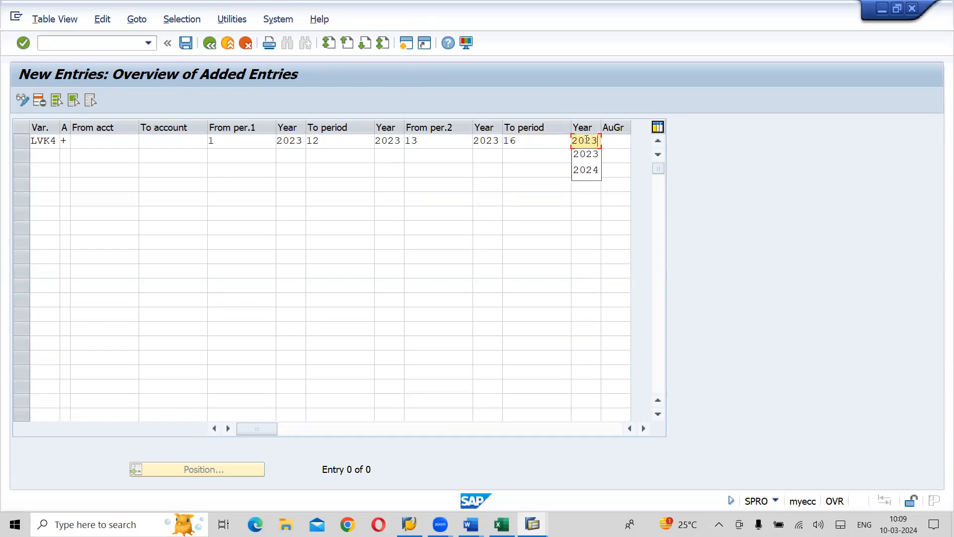
# - Confirm the LVK4 open-period entry and save it to the Lahari Group Company Configuration customizing request
pyautogui.press('Return')
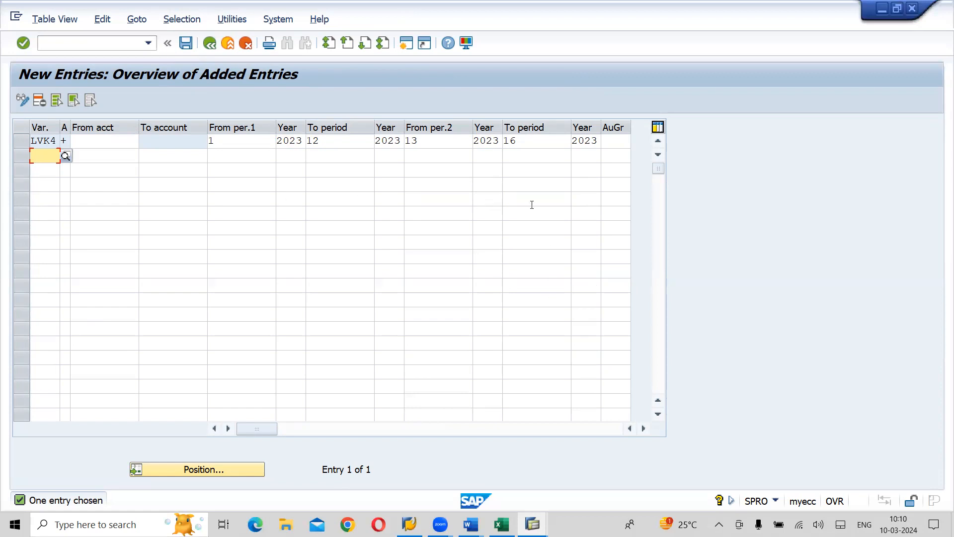
pyautogui.click(186, 44)
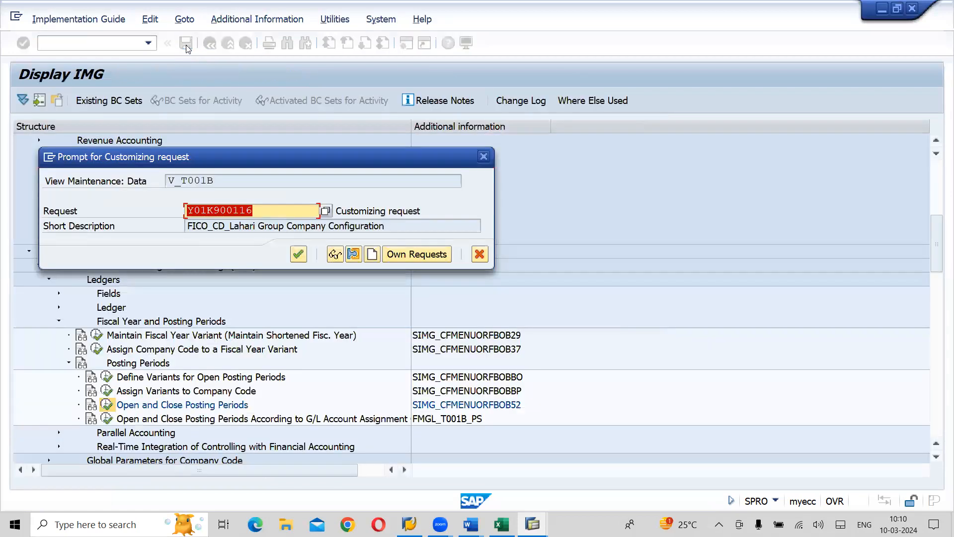
pyautogui.click(300, 254)
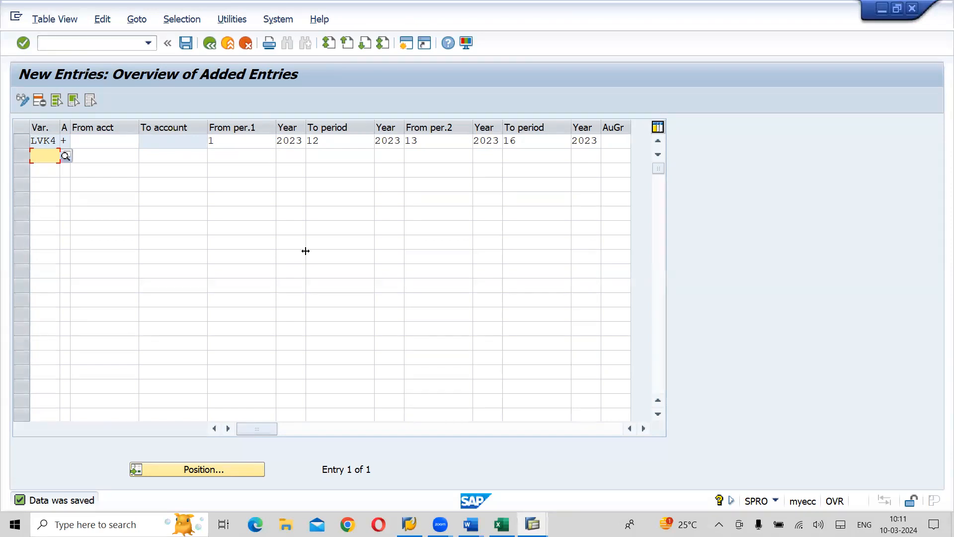
# - Switch to the Word notes and delete one blank line above the NEW GENERAL LEDGER heading
pyautogui.hotkey('alt', 'Tab')
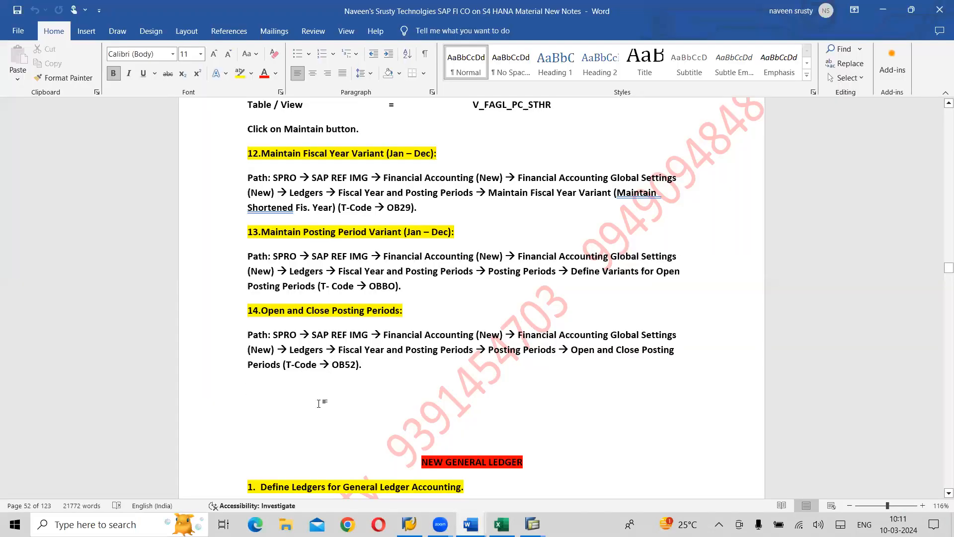
pyautogui.press('Delete')
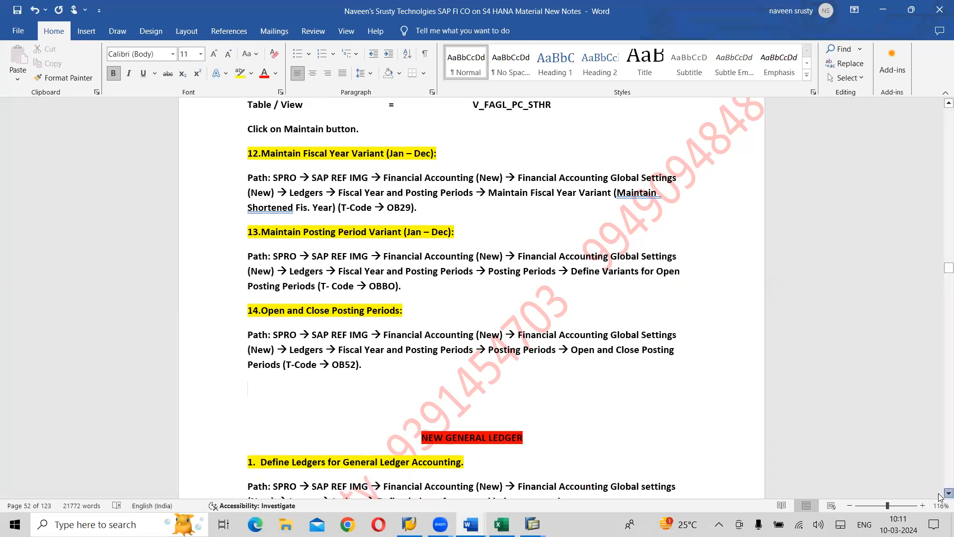
# - Delete three blank lines above the Assign Accounting Principle to Ledger Groups heading and two above the Document Types heading
pyautogui.scroll(-5, 941, 495)
pyautogui.scroll(-12, 941, 495)
pyautogui.scroll(-12, 941, 495)
pyautogui.scroll(-12, 941, 495)
pyautogui.scroll(-12, 941, 495)
pyautogui.scroll(-12, 940, 495)
pyautogui.scroll(-12, 941, 495)
pyautogui.scroll(-10, 941, 495)
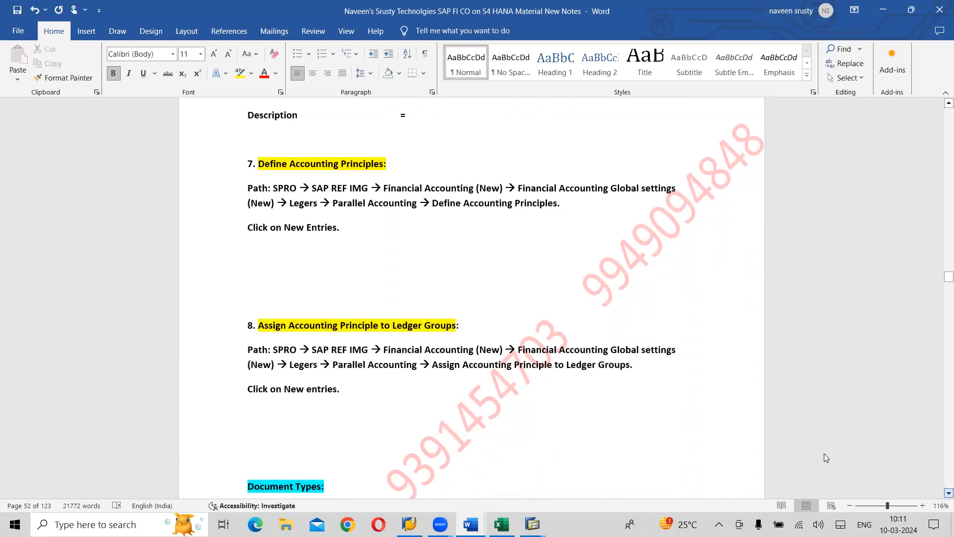
pyautogui.click(287, 275)
pyautogui.press('Delete')
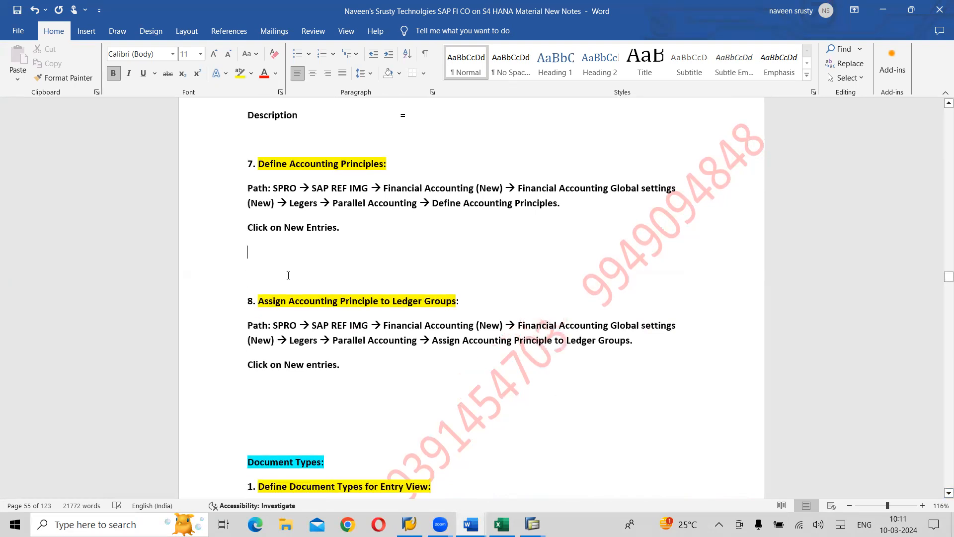
pyautogui.press('Delete')
pyautogui.press('Delete')
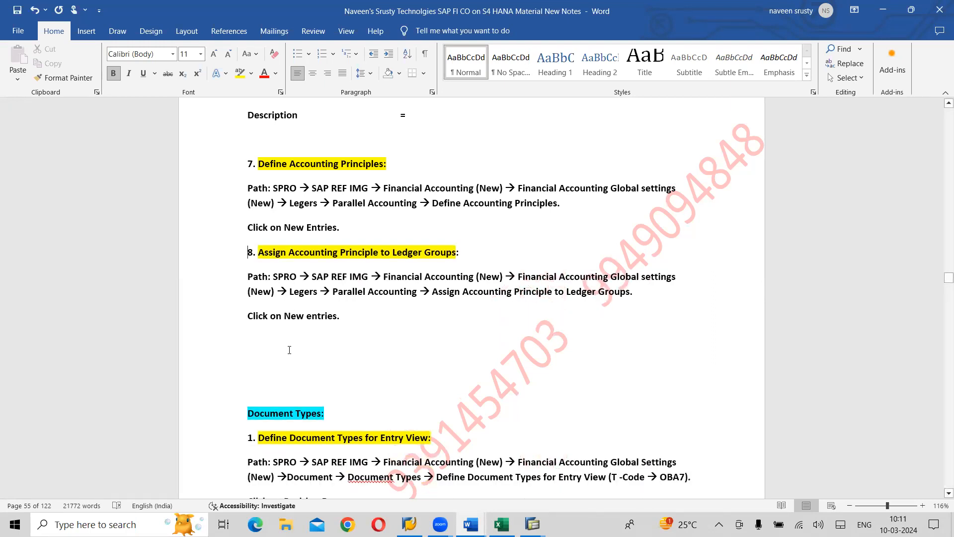
pyautogui.press('Delete')
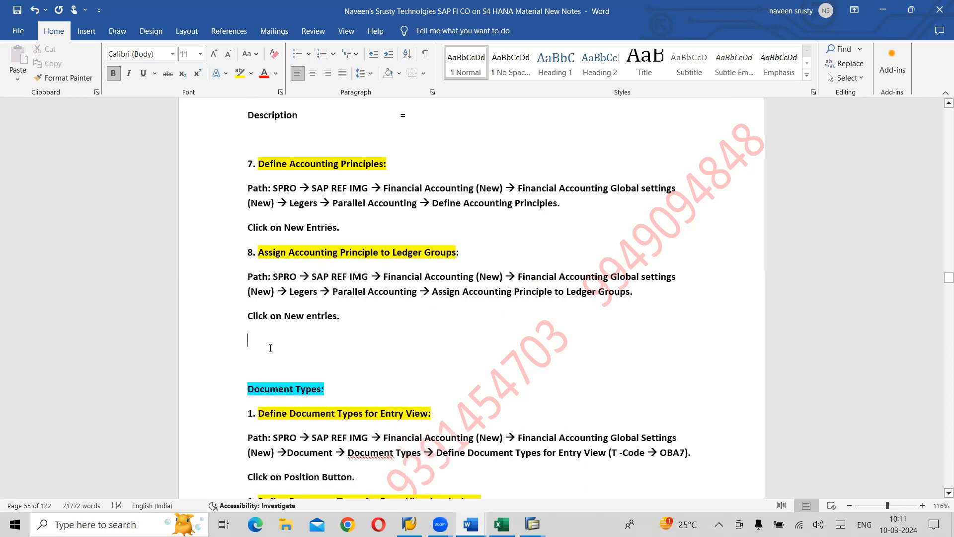
pyautogui.press('Delete')
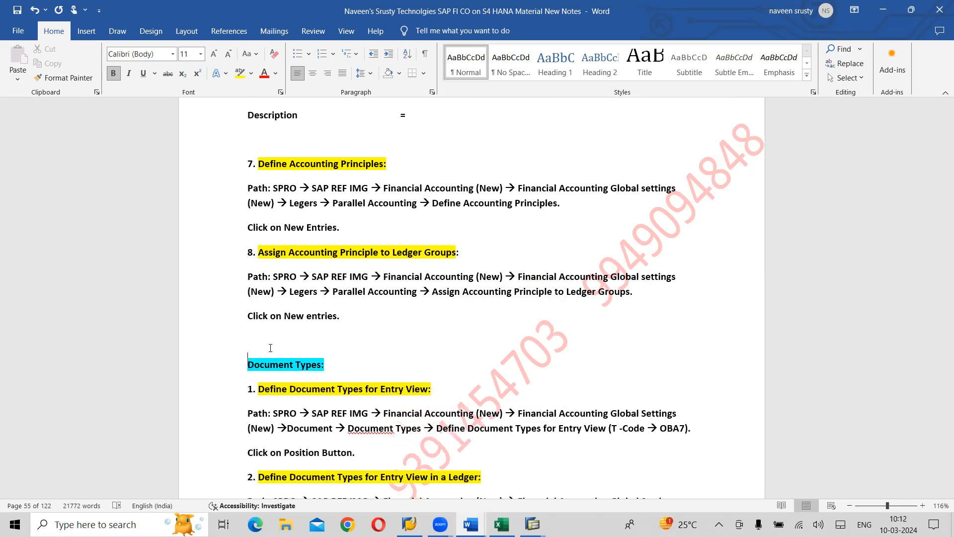
# - Look through the notes from Document Types through number ranges and document splitting to the MASTER DATA heading
pyautogui.scroll(-5, 270, 348)
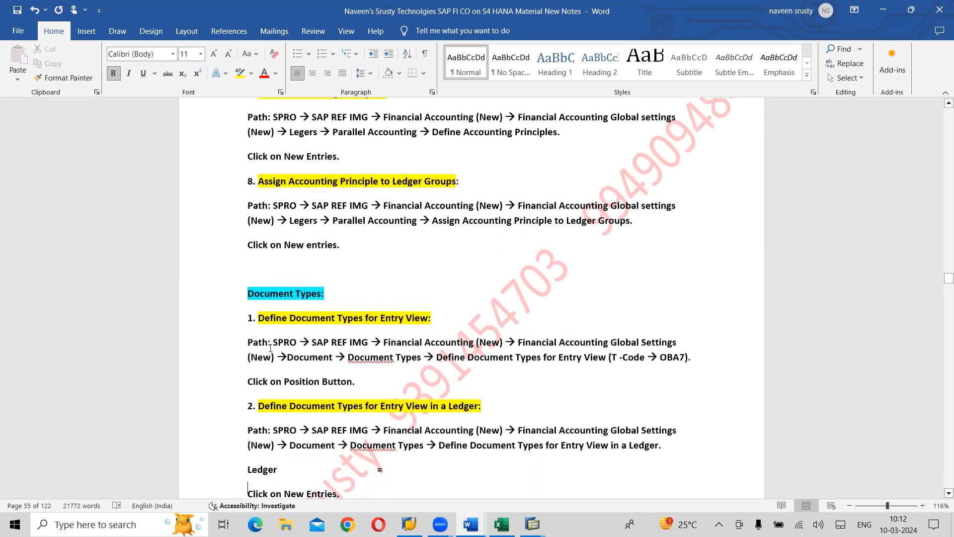
pyautogui.scroll(-10, 271, 347)
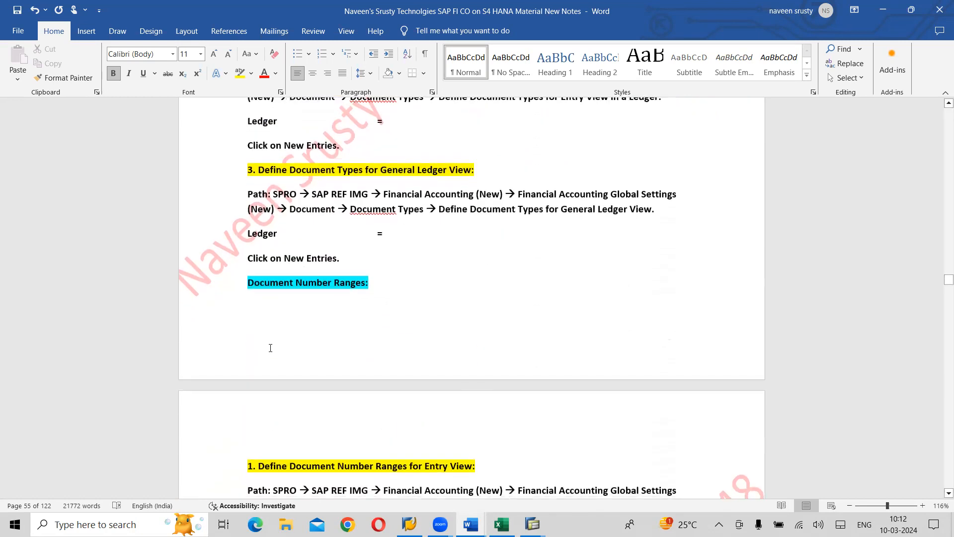
pyautogui.scroll(-8, 270, 348)
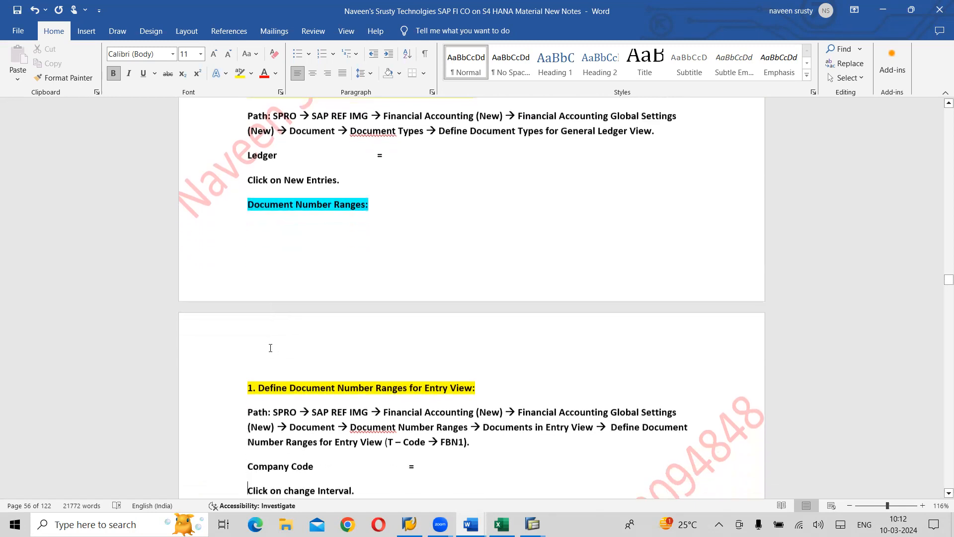
pyautogui.scroll(-20, 271, 348)
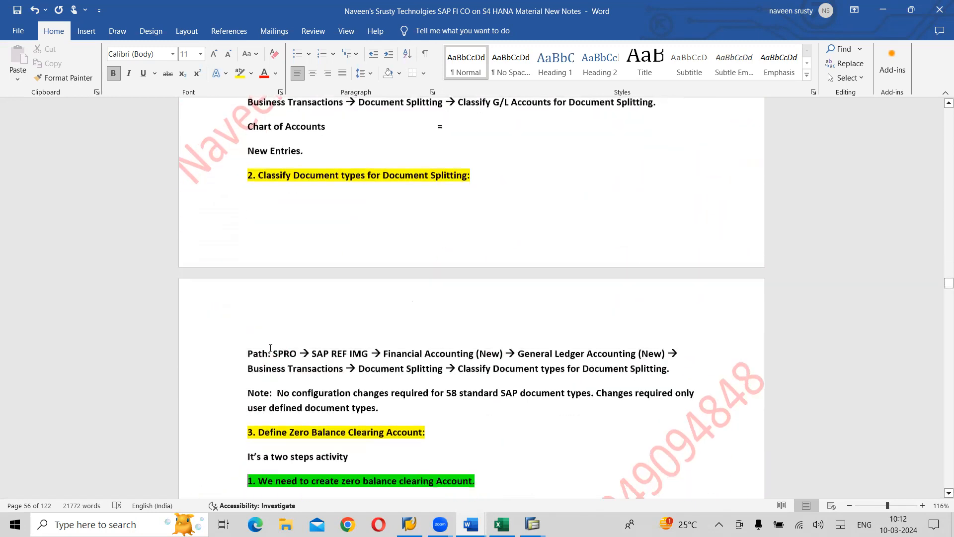
pyautogui.scroll(-7, 271, 348)
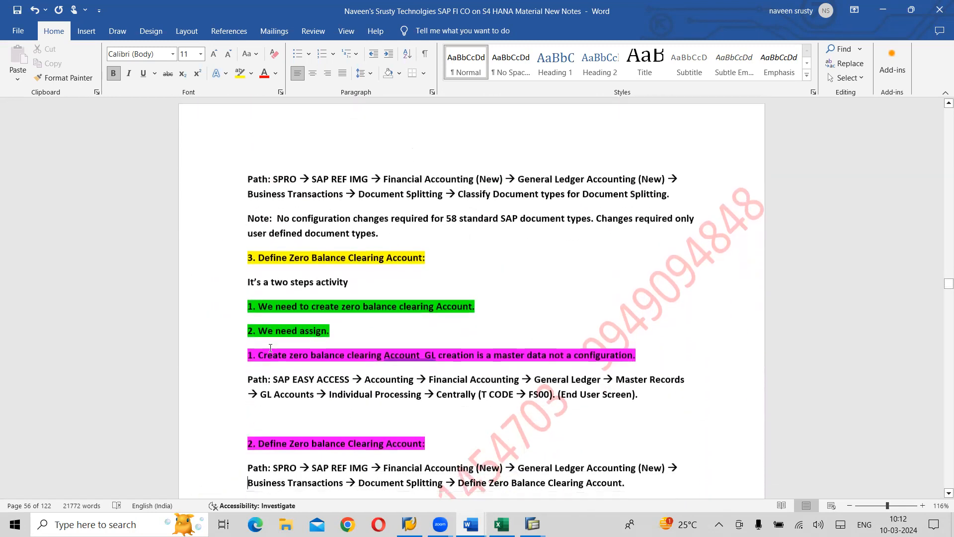
pyautogui.scroll(-6, 271, 347)
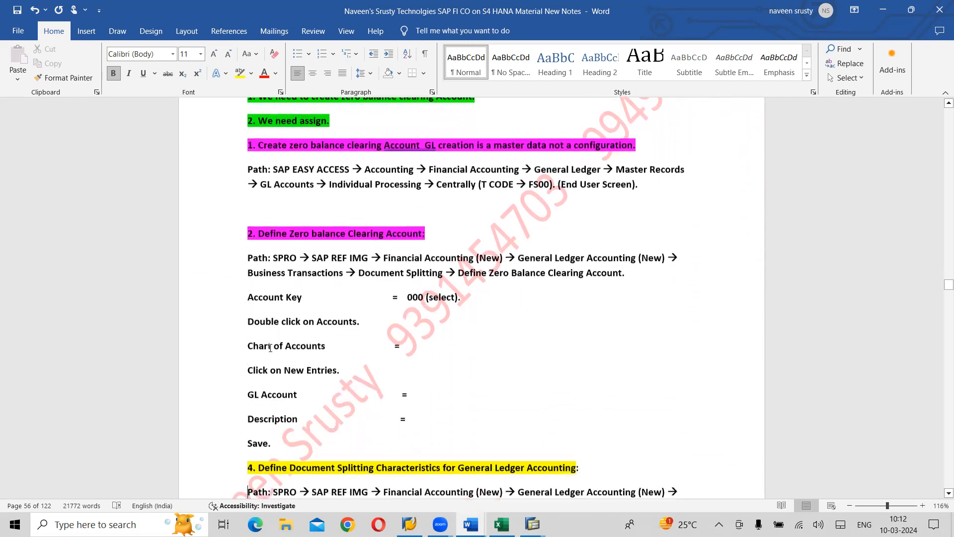
pyautogui.scroll(-10, 270, 347)
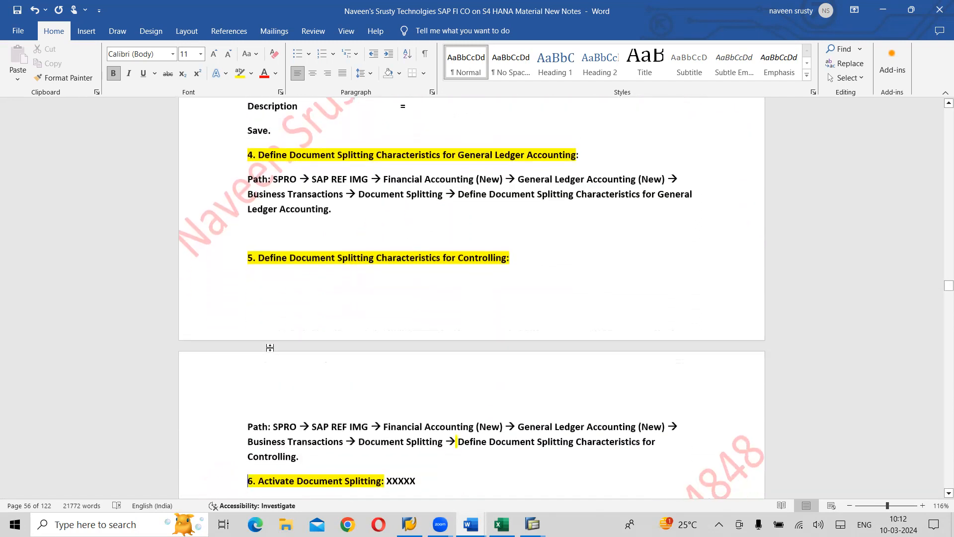
pyautogui.scroll(-5, 271, 348)
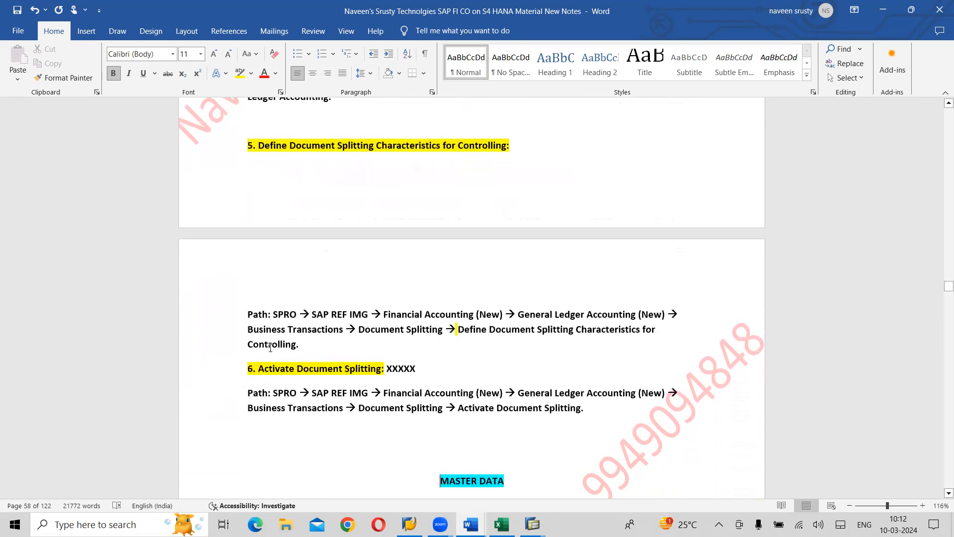